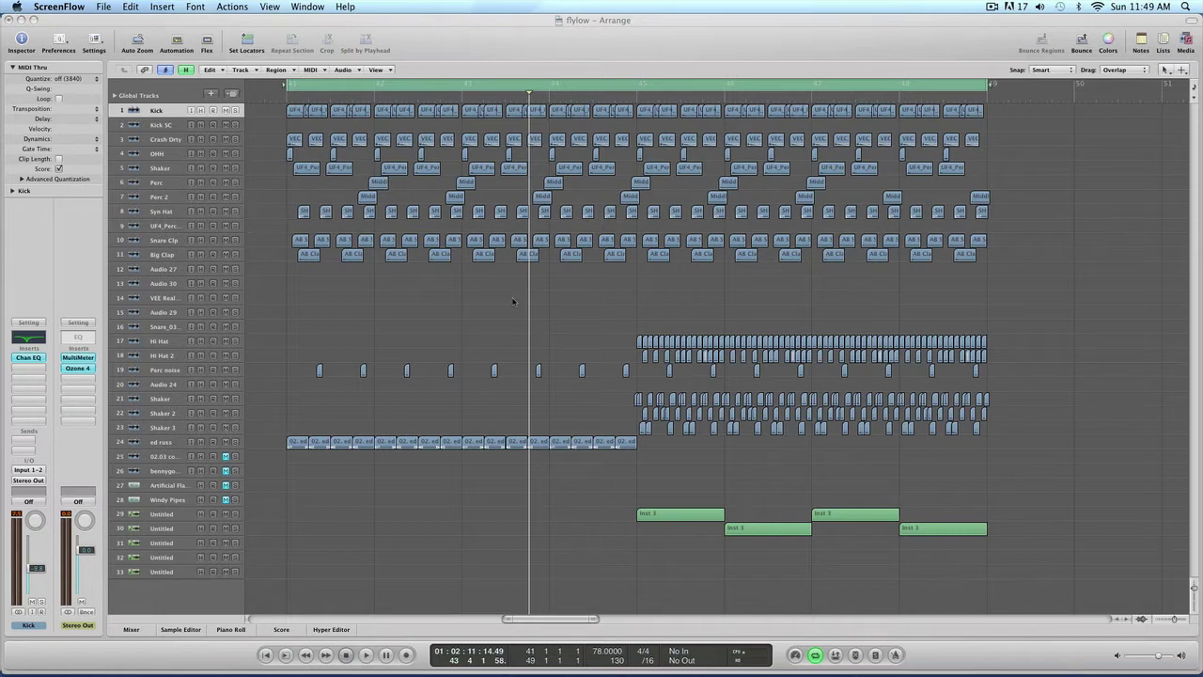
- Play the whole arrangement from bar 41 past its end with cycle mode switched off, and re-enable cycling
key("Return")
key("space")
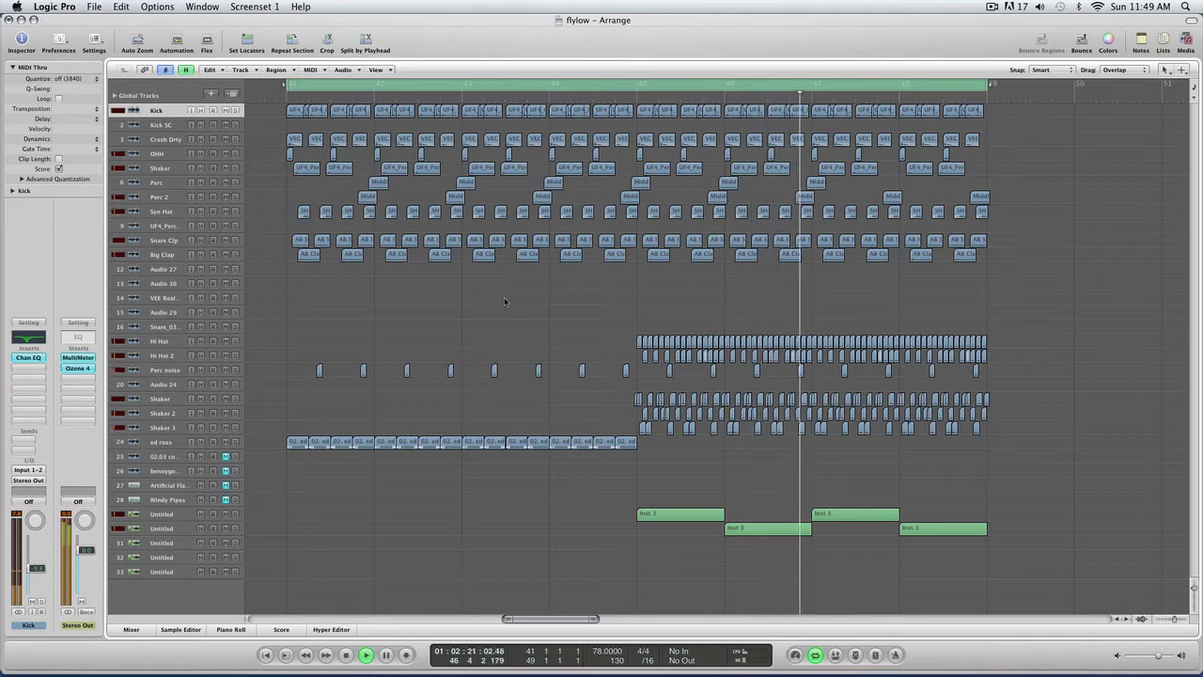
key("c")
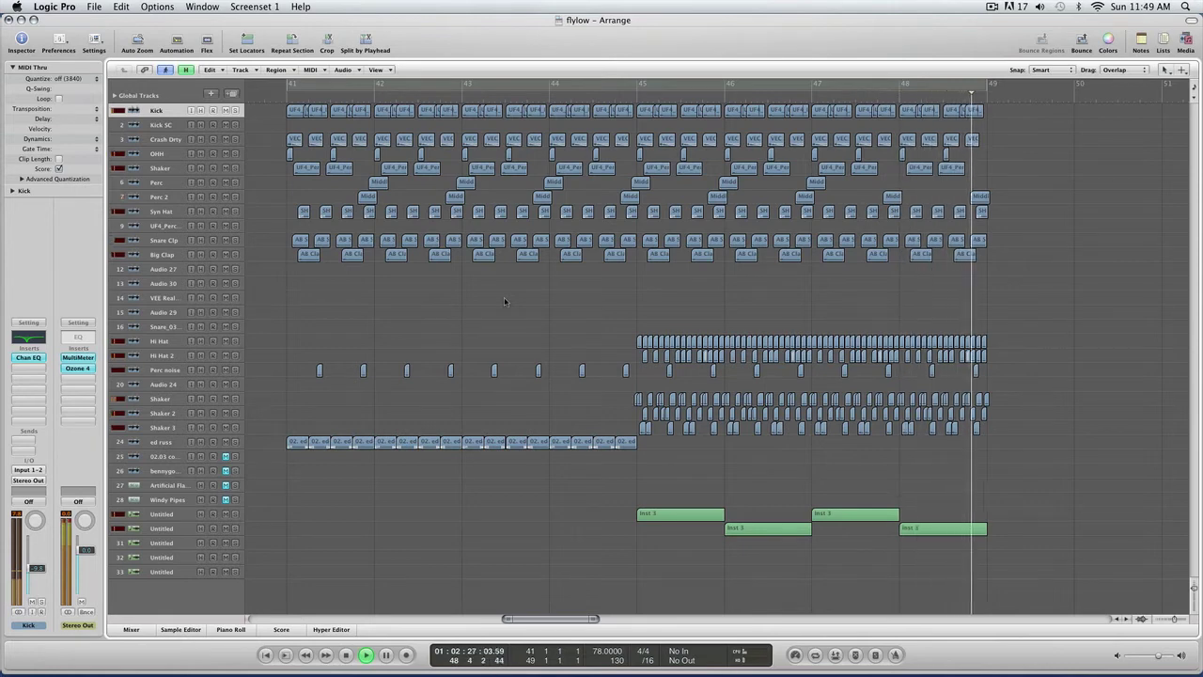
key("space")
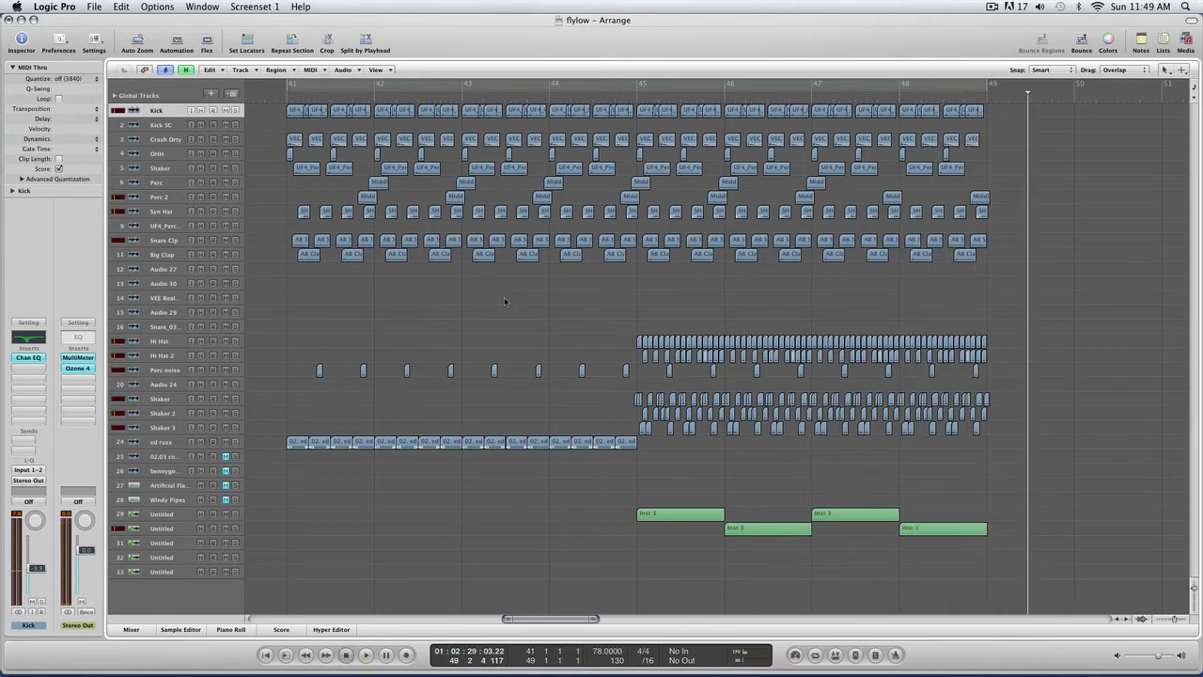
key("c")
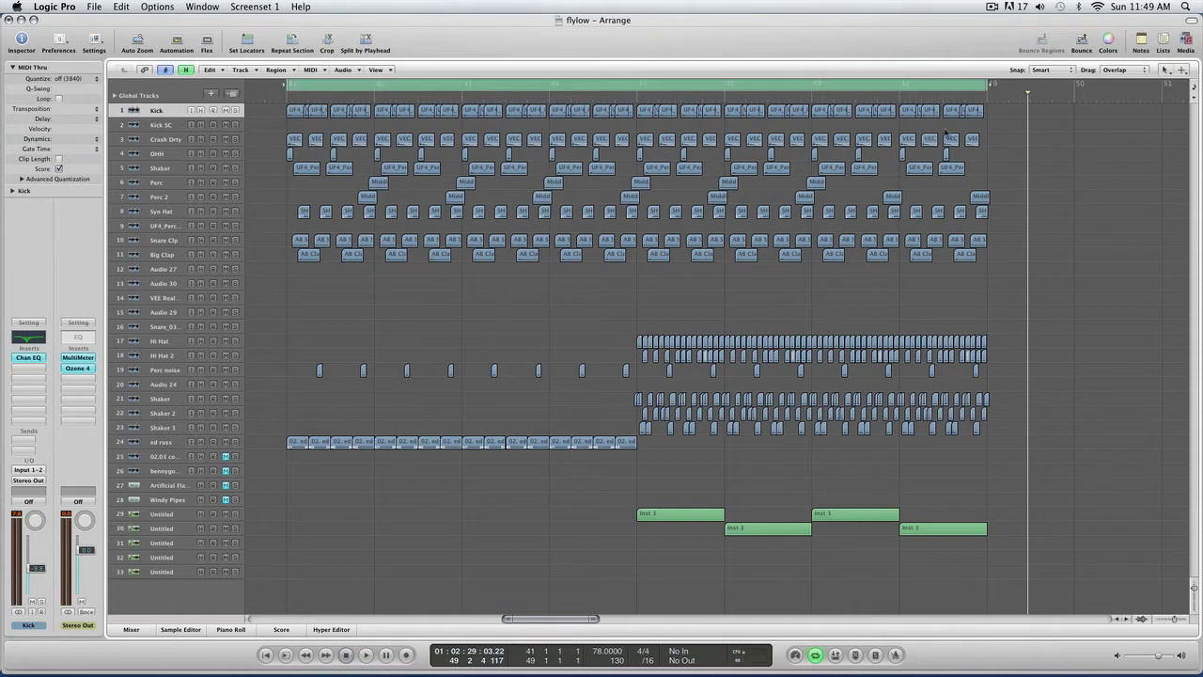
- Shorten the cycle range to bars 41 to 45 and solo the Kick and Big Clap tracks
left_click_drag(991, 85, 621, 206)
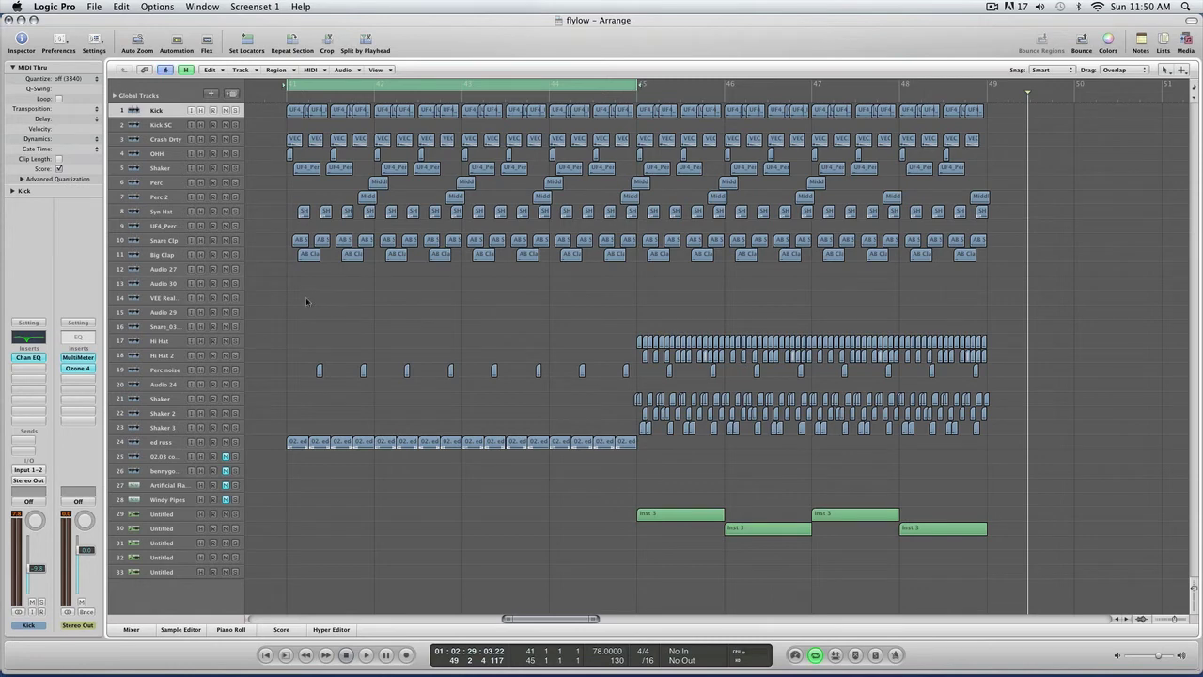
left_click(234, 255)
left_click_drag(465, 276, 274, 98)
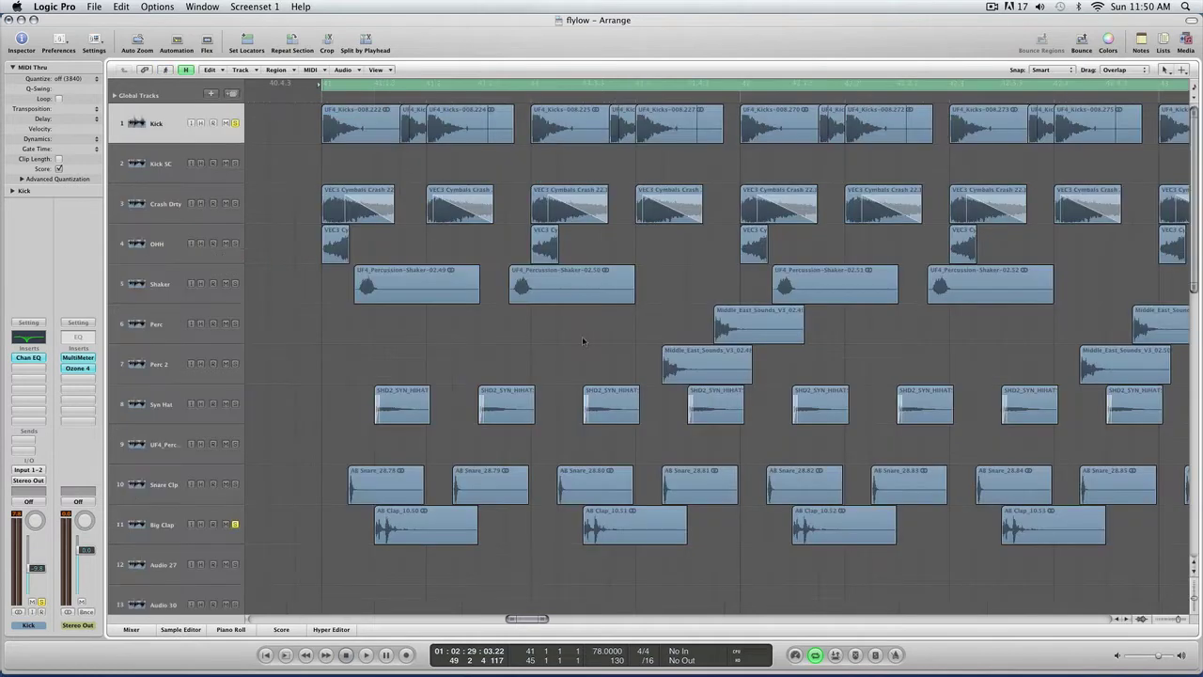
- Play the soloed Kick and Big Clap tracks together to hear how their hits combine
left_click(352, 131)
left_click(408, 541)
key("space")
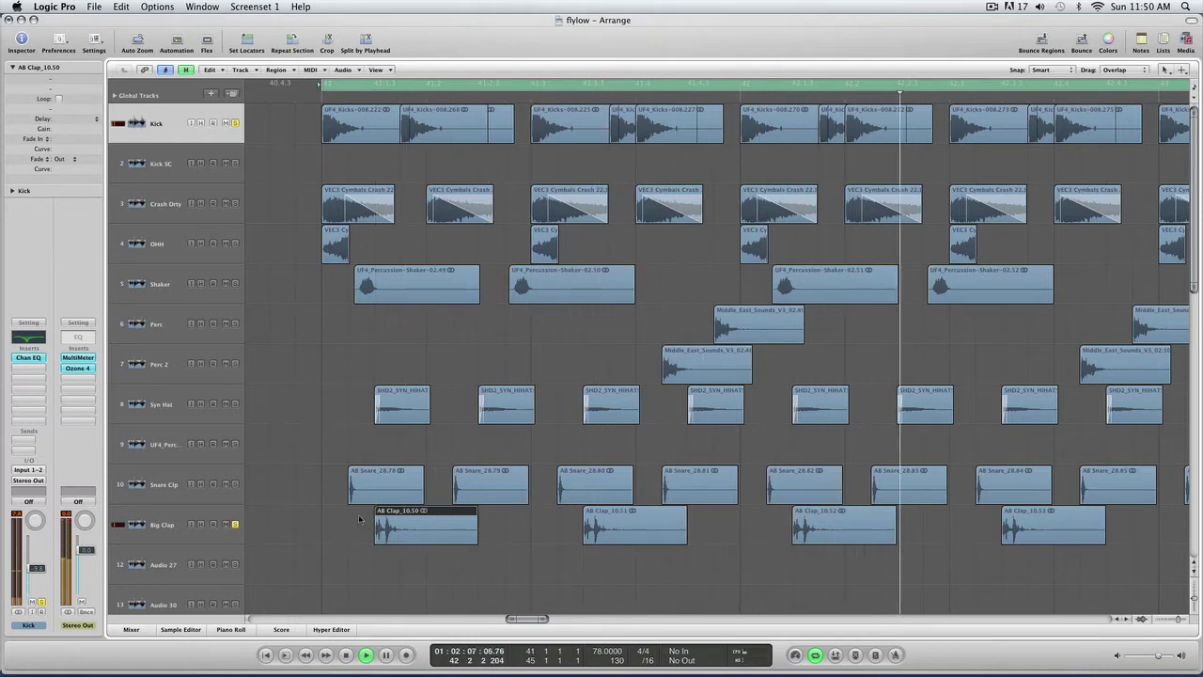
left_click(361, 519)
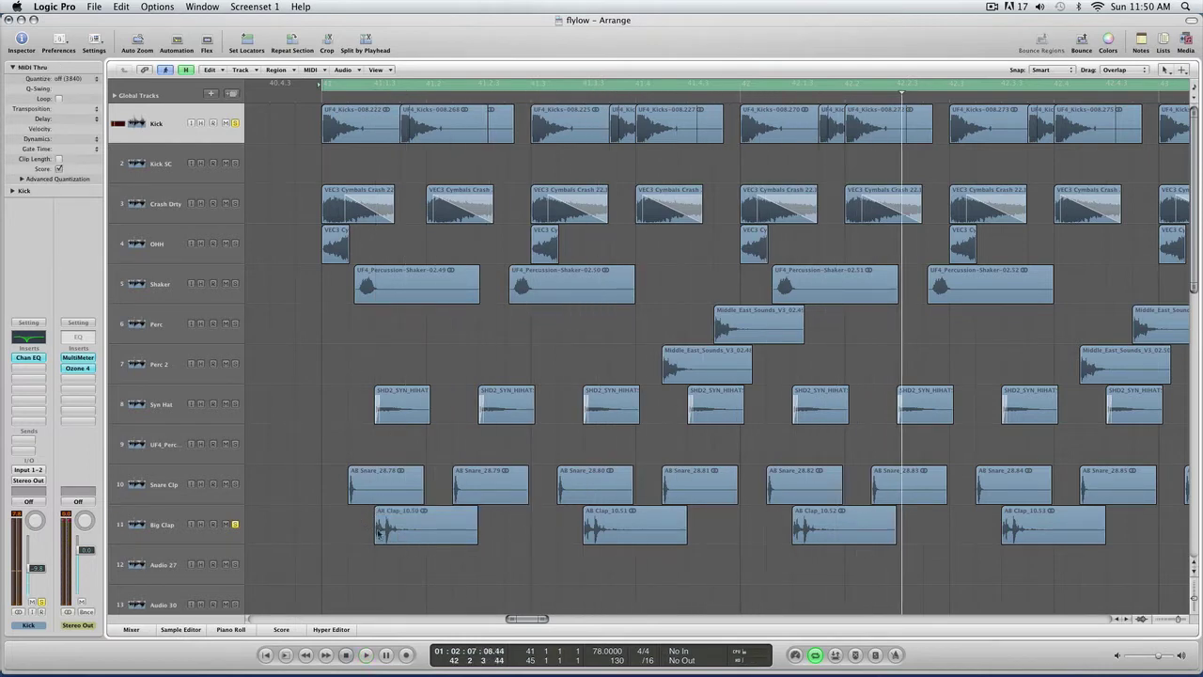
left_click(346, 655)
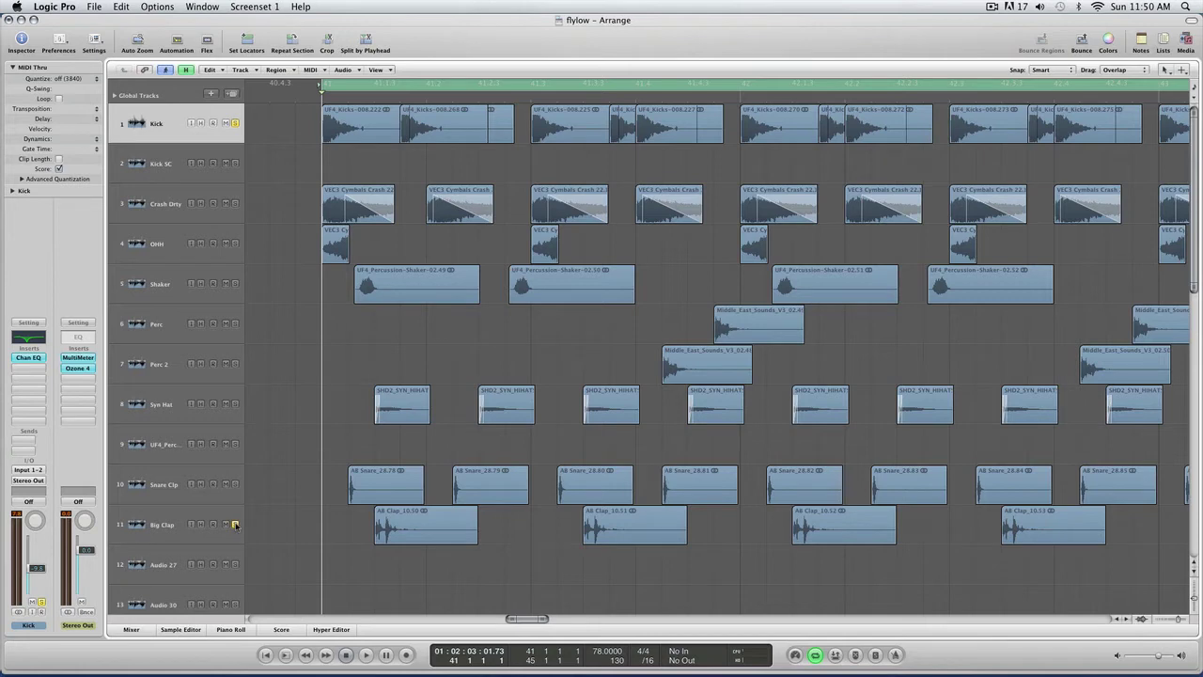
- Listen to the Kick alone with the Big Clap's solo off, and play it again with the clap soloed
key("space")
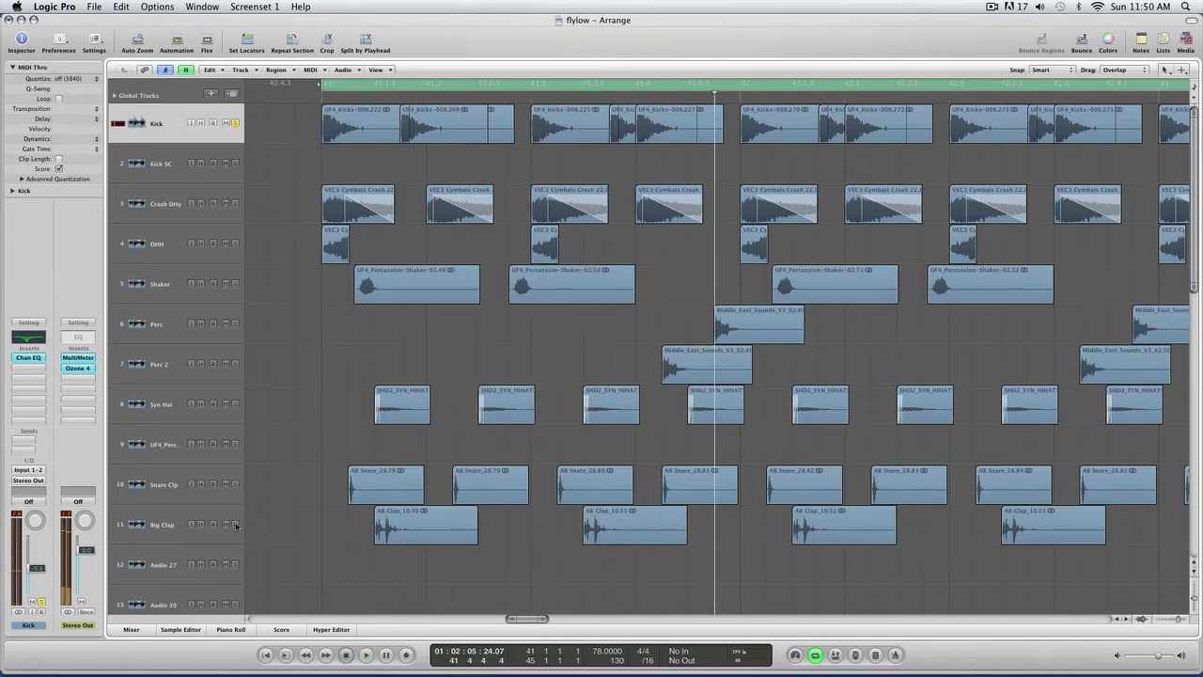
left_click(236, 525)
key("space")
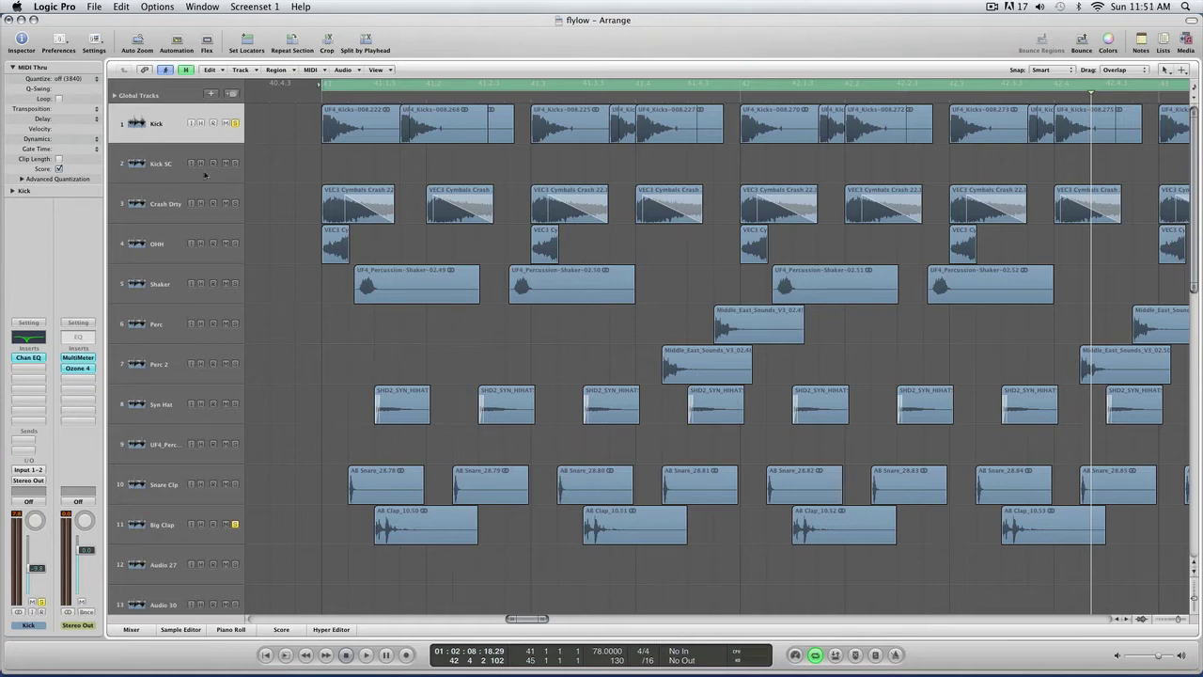
- Open the Kick track's Channel EQ and compare the sound with the EQ bypassed and active
left_click(28, 359)
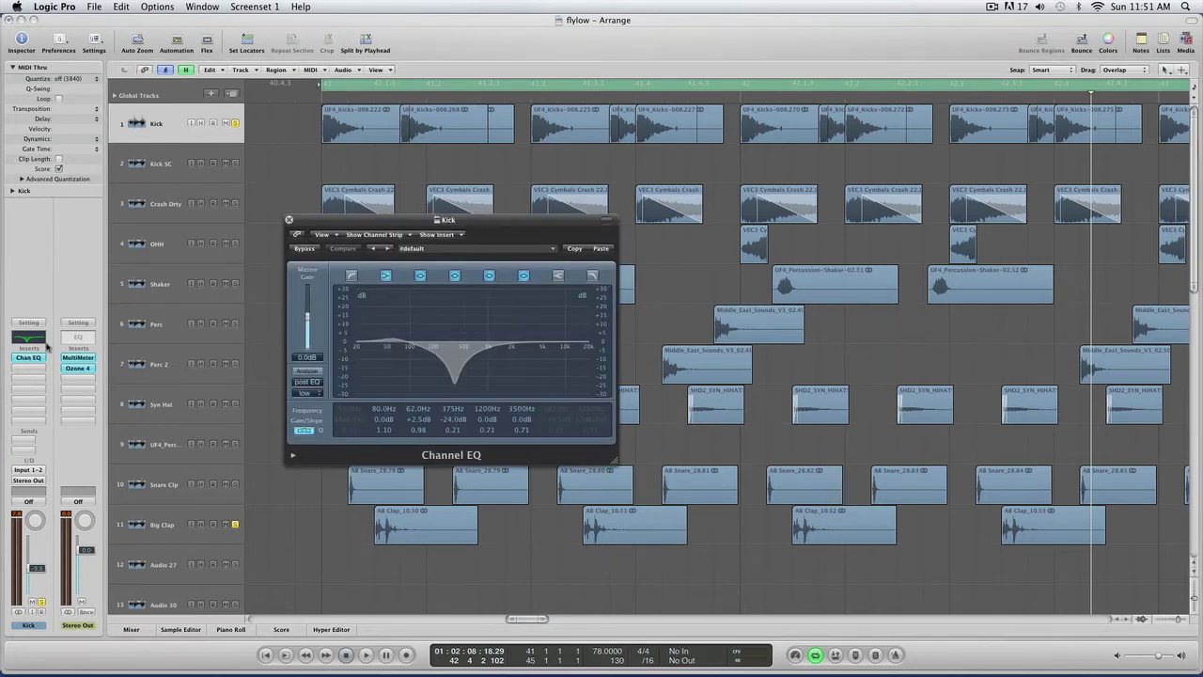
left_click_drag(374, 225, 419, 227)
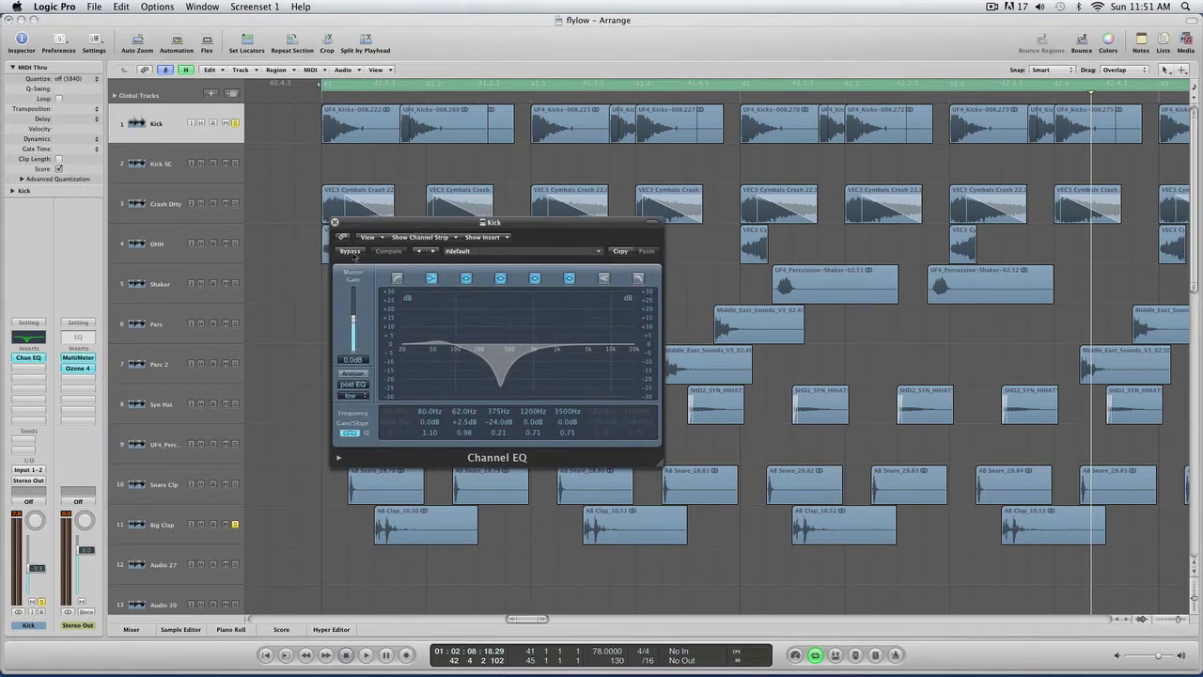
left_click(351, 252)
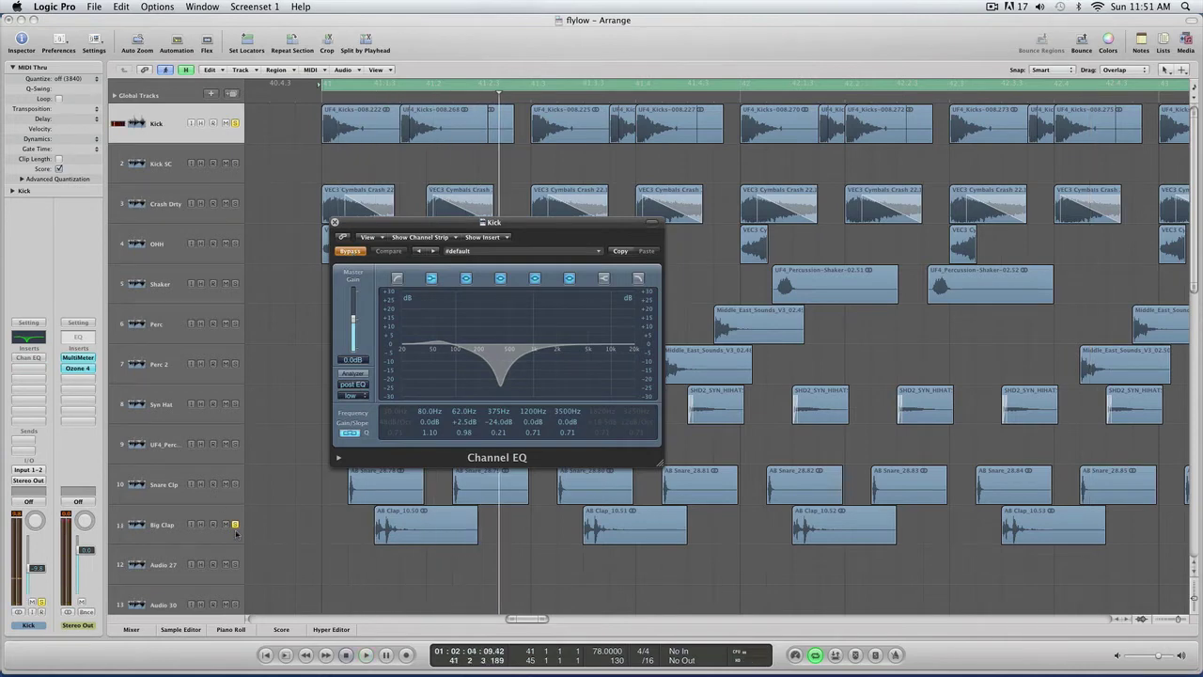
left_click_drag(438, 224, 463, 216)
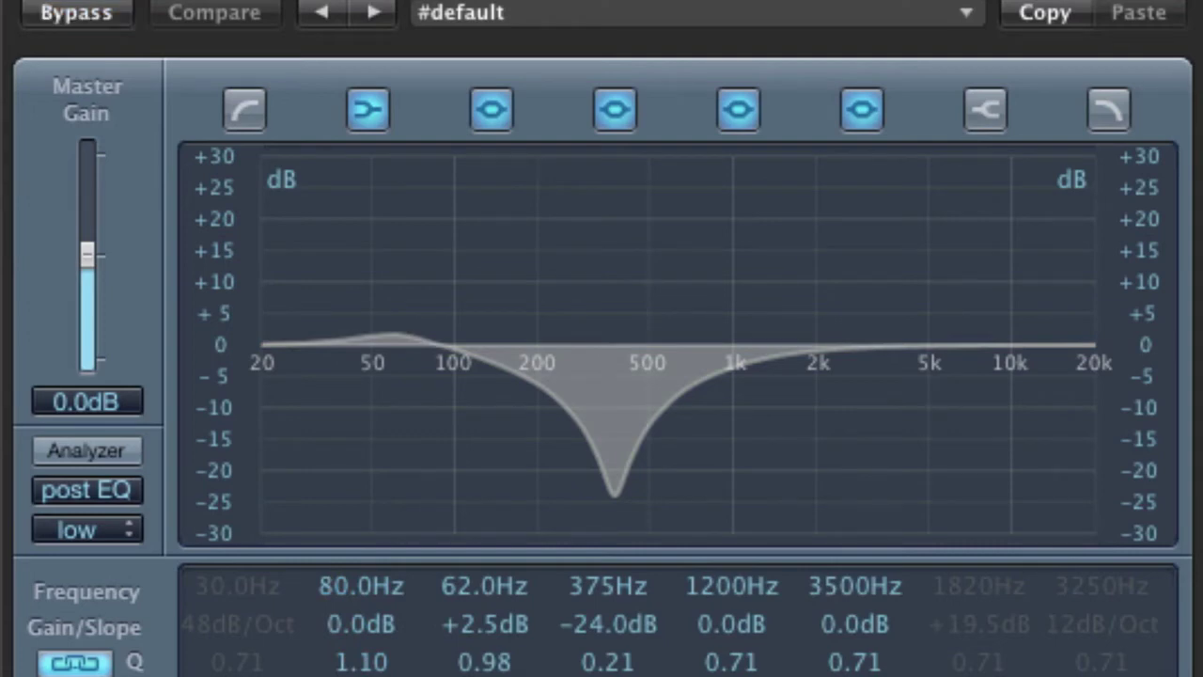
left_click(75, 13)
left_click(75, 12)
- Compare the Kick with the EQ's 375 Hz cut off and back on, and close the EQ
left_click(613, 110)
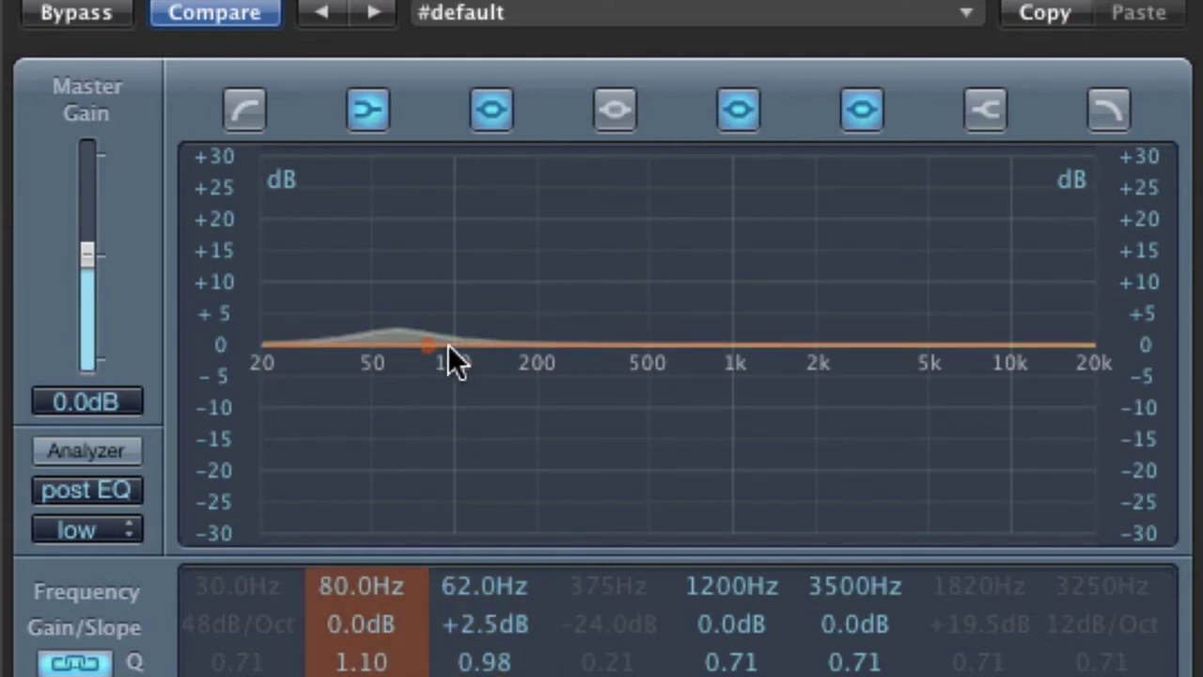
left_click(616, 108)
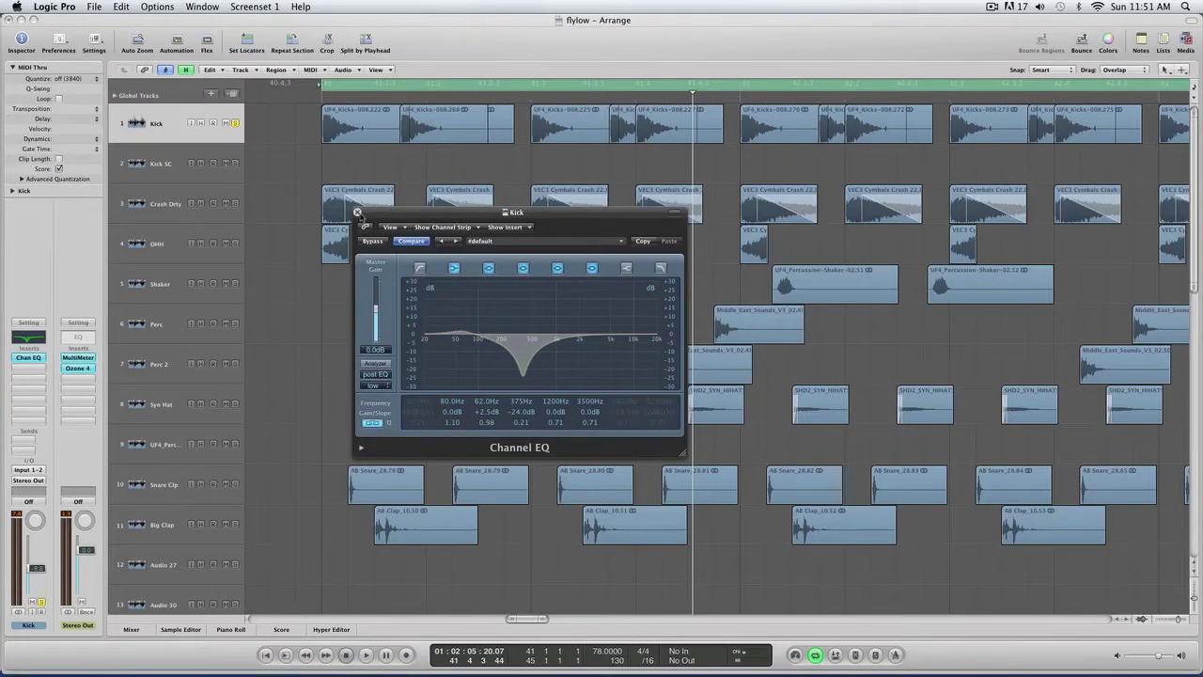
left_click(360, 214)
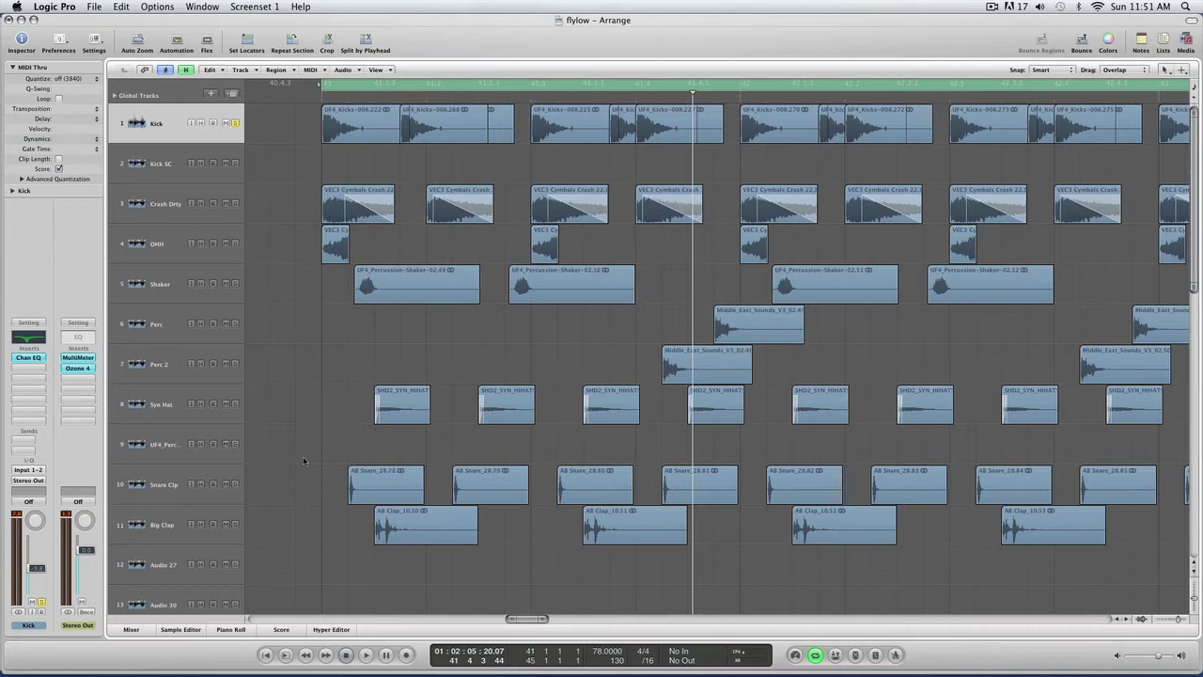
- Solo only the Big Clap track and play it on its own
left_click(159, 527)
left_click(234, 525)
key("space")
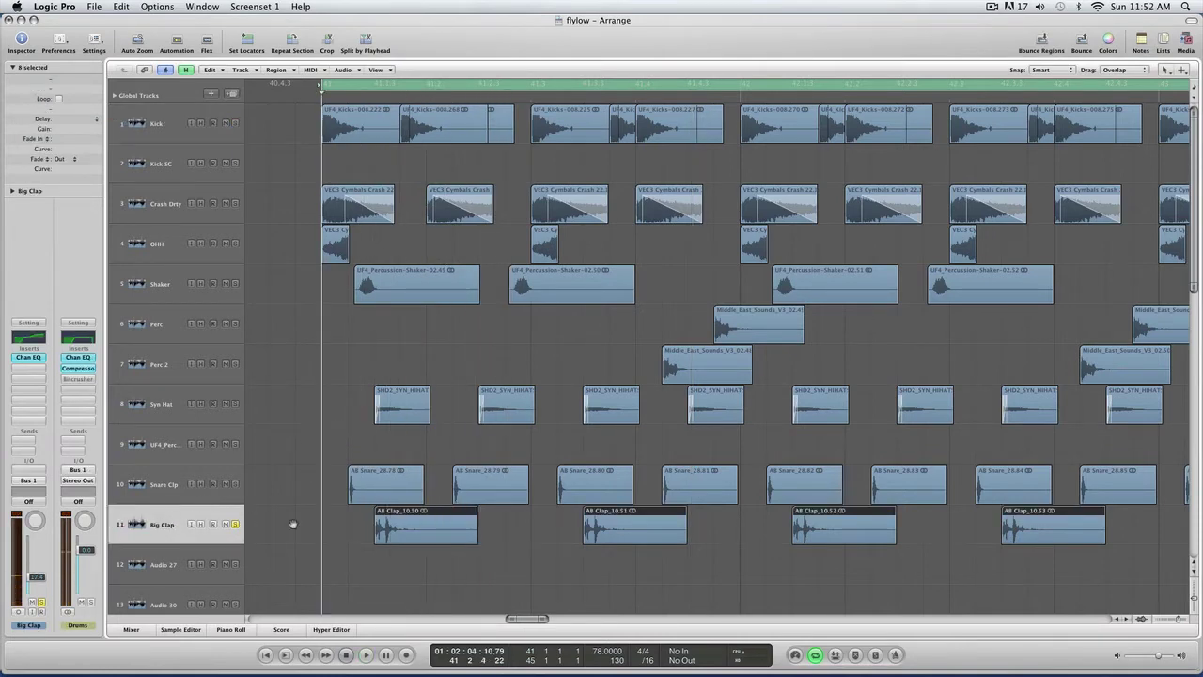
- Open the Big Clap track's Channel EQ and compare the clap with the EQ bypassed and active
left_click(28, 357)
left_click(380, 261)
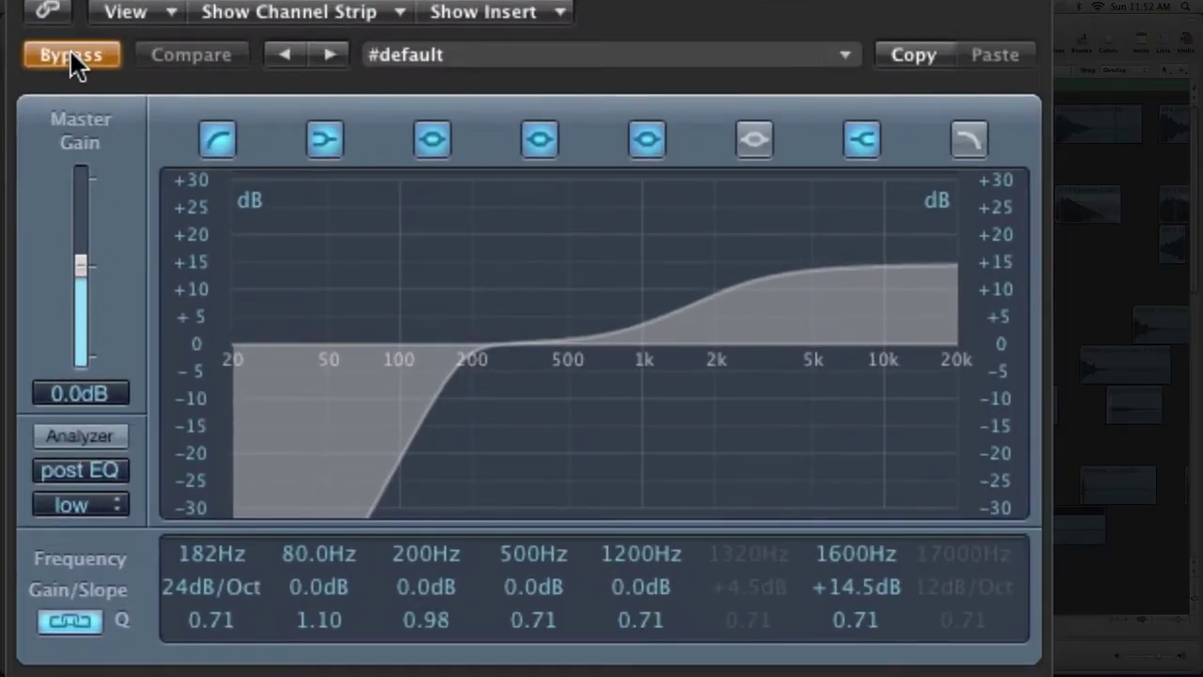
left_click(71, 52)
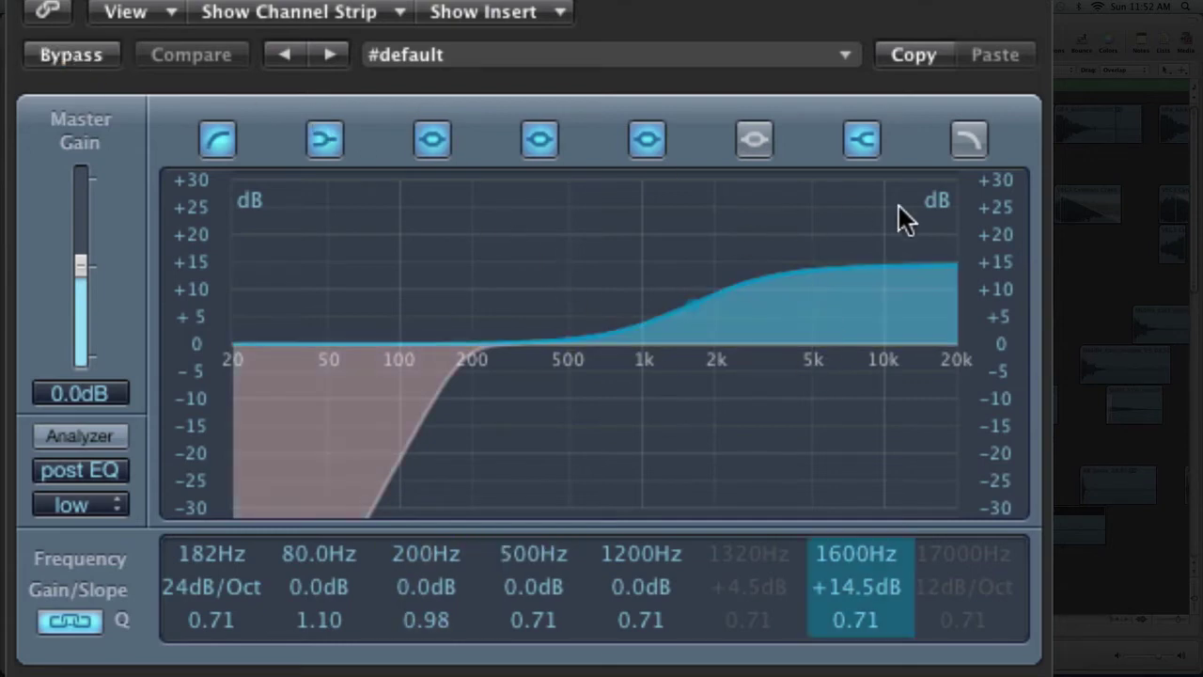
- Compare the Big Clap with the EQ's 1600 Hz high shelf off and back on, and close the EQ
left_click(864, 137)
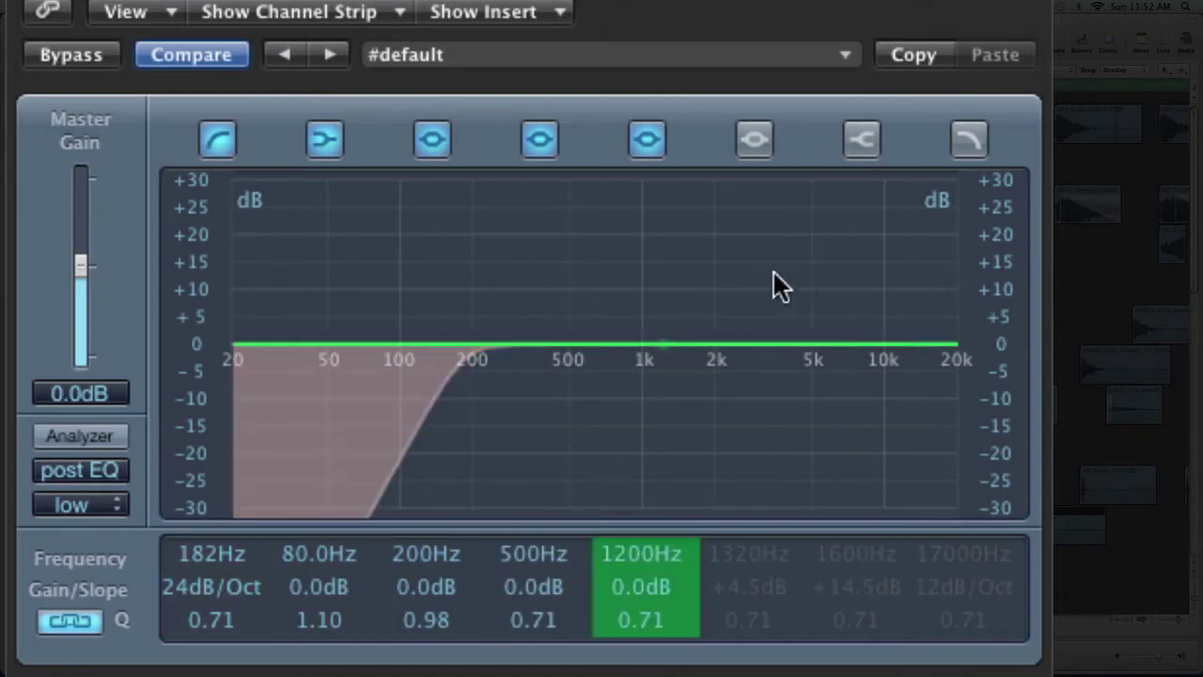
left_click(859, 140)
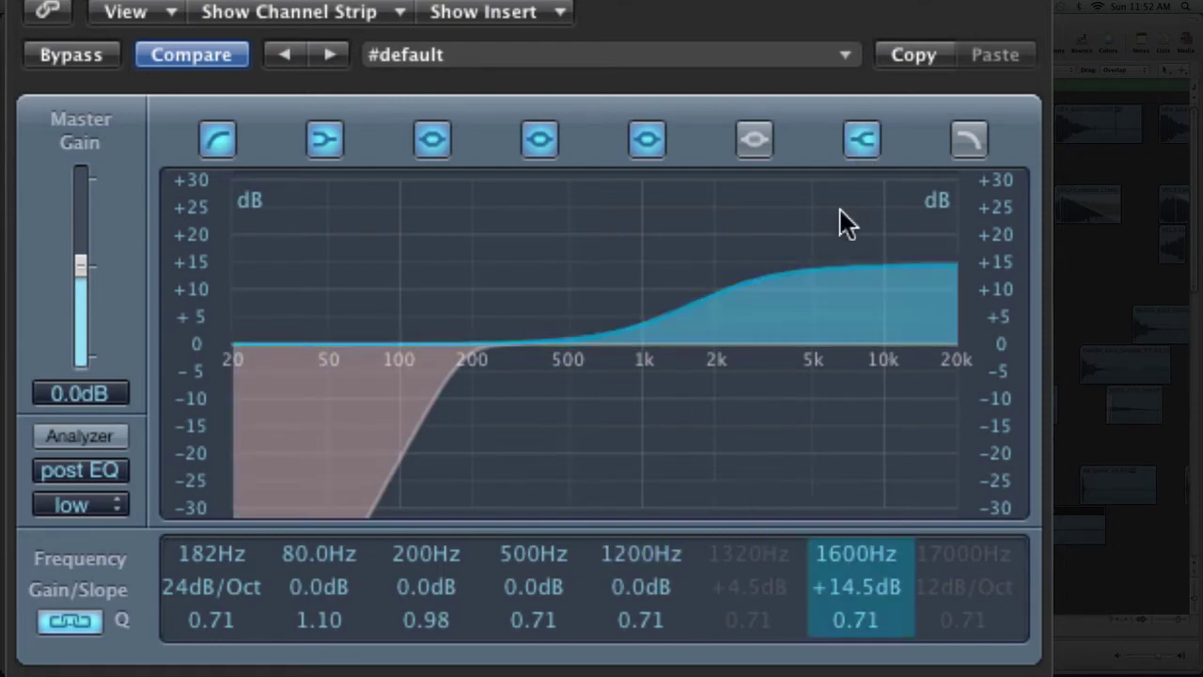
left_click(852, 152)
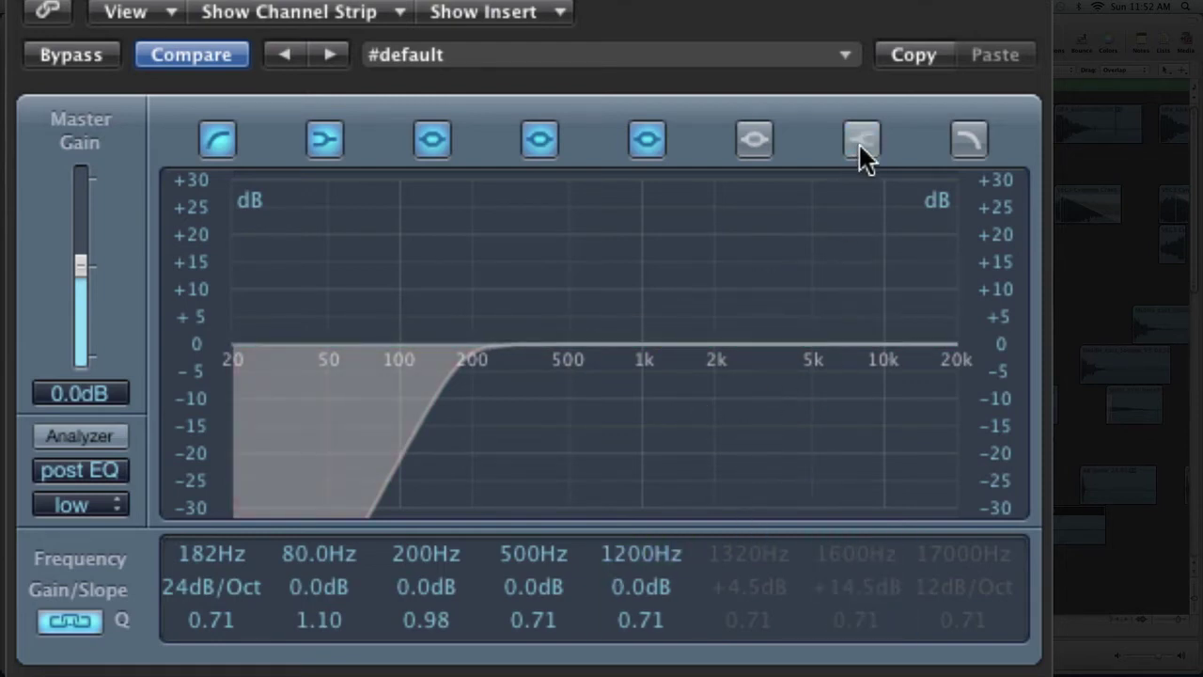
left_click(859, 150)
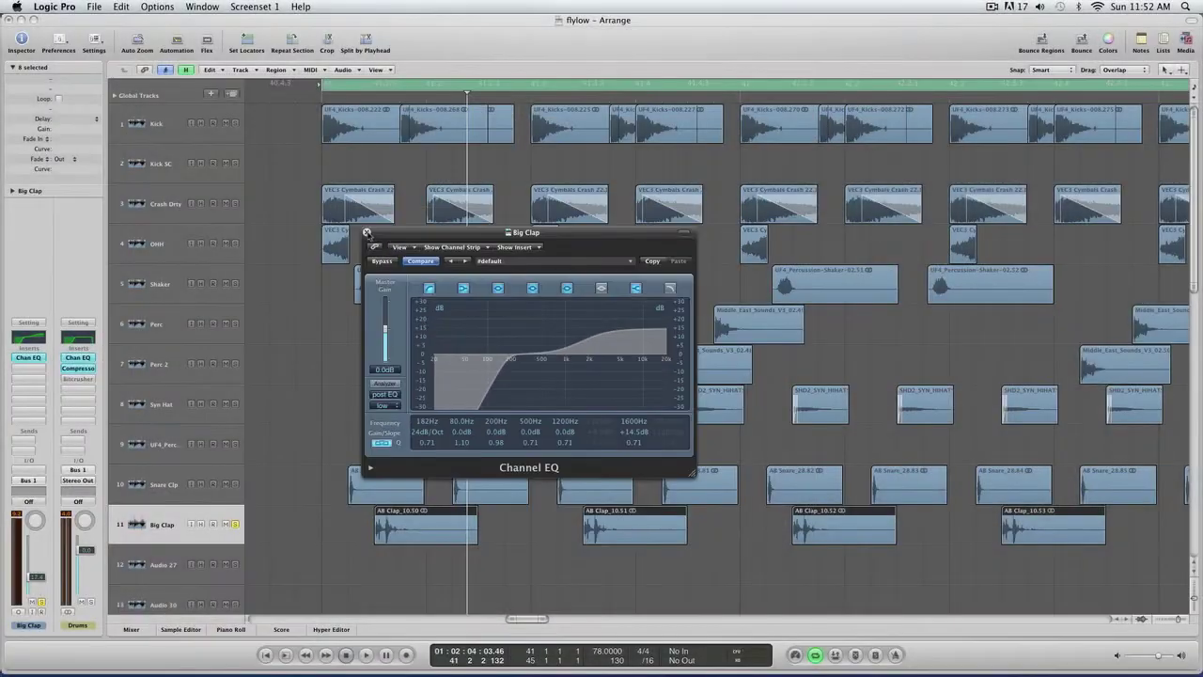
left_click(368, 235)
- Solo only the Snare Clp track and listen to its snare hits with the Channel EQ active and bypassed
left_click(412, 322)
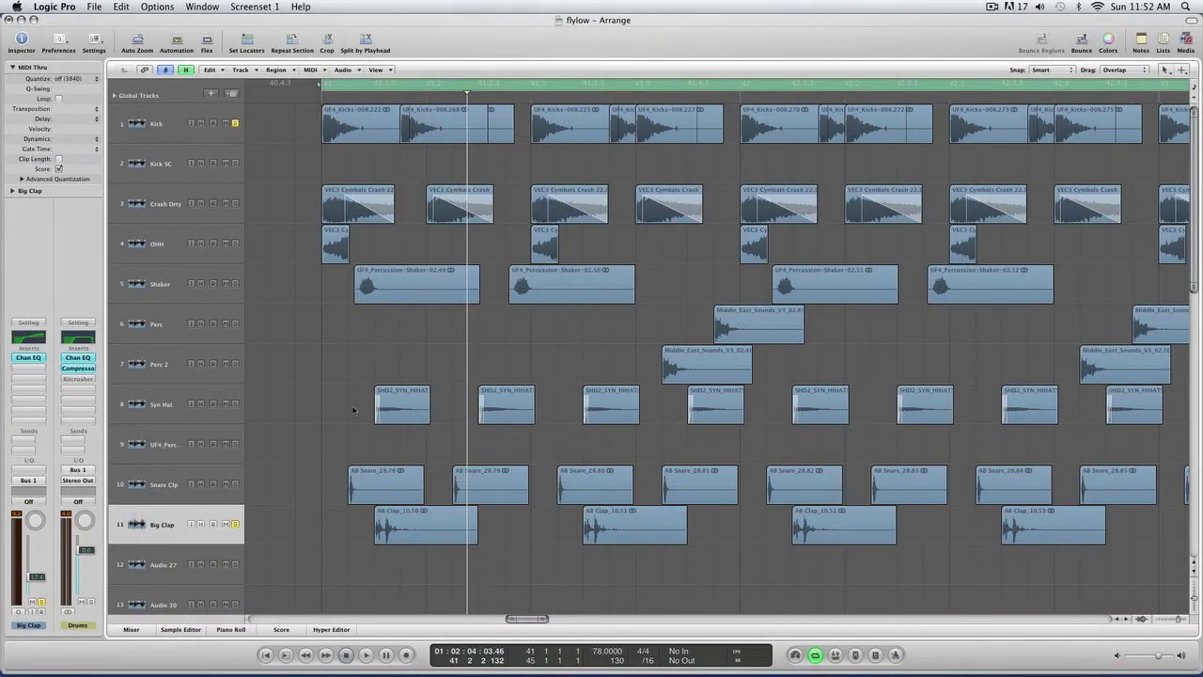
left_click(236, 485)
key("space")
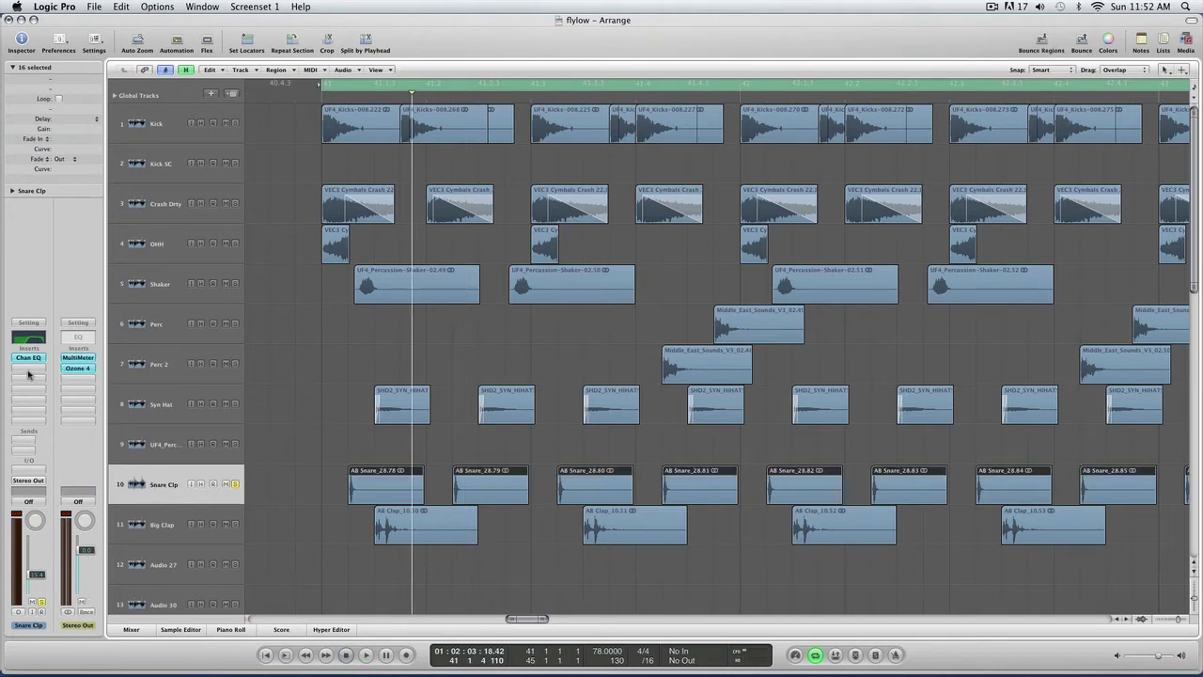
key("space")
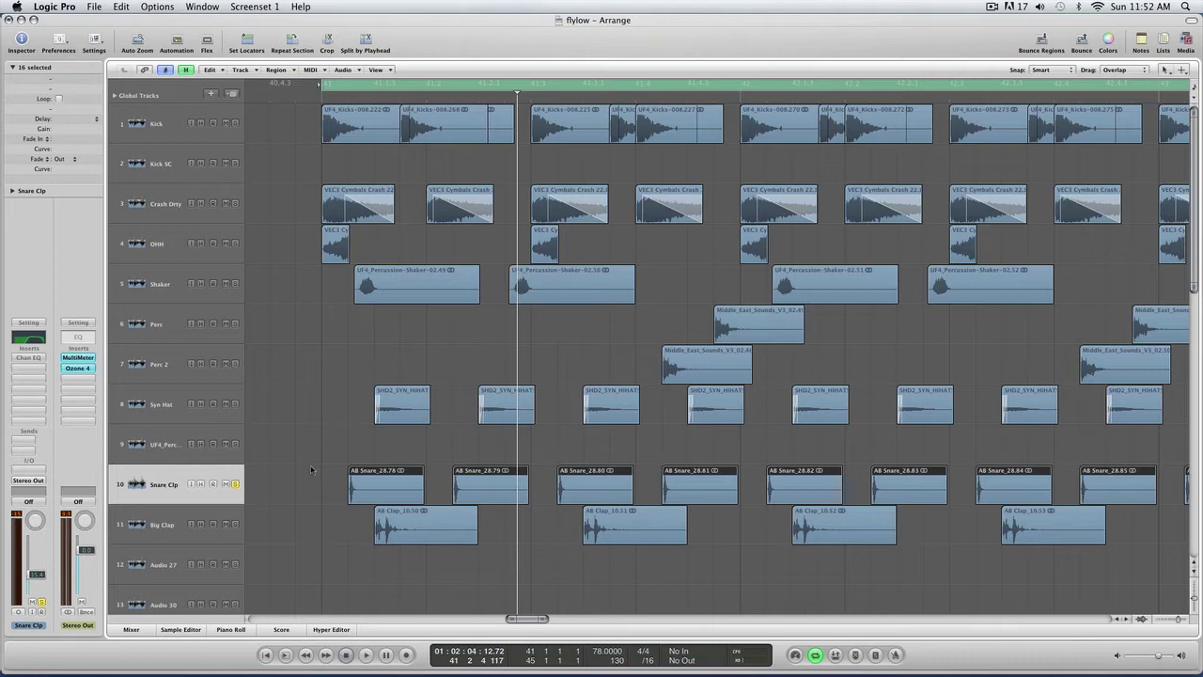
left_click(324, 466)
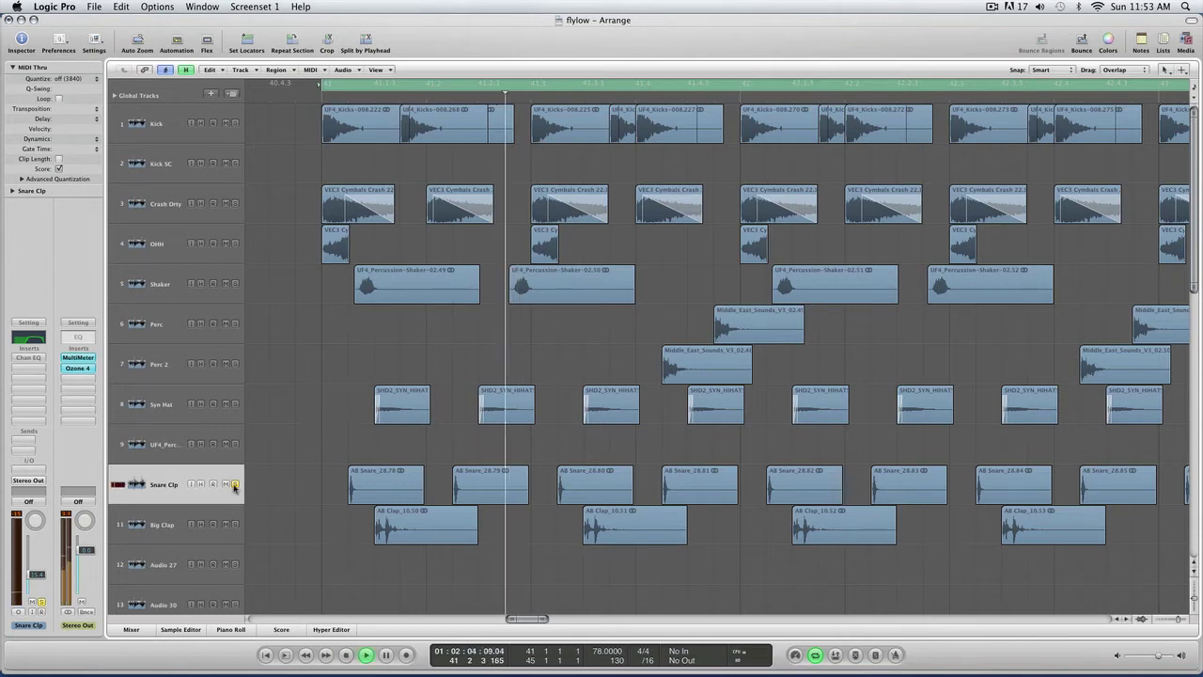
- Open the Snare Clp track's Channel EQ, take it out of bypass and close it
left_click(28, 357)
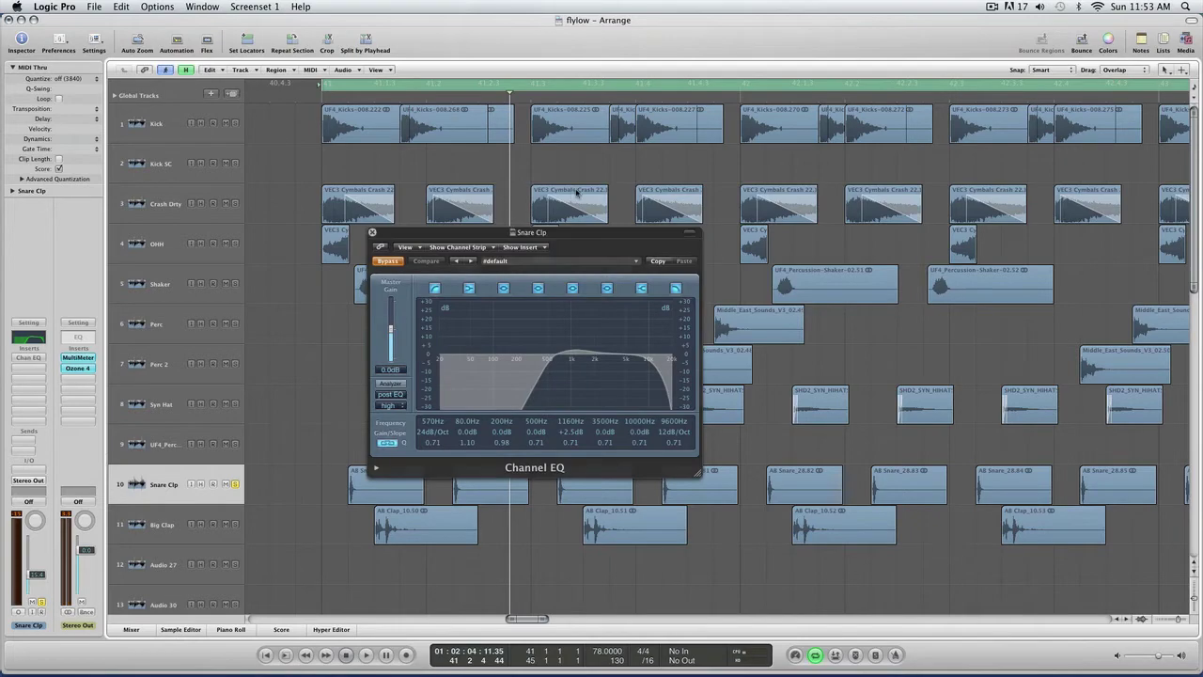
left_click_drag(556, 234, 560, 234)
left_click(393, 262)
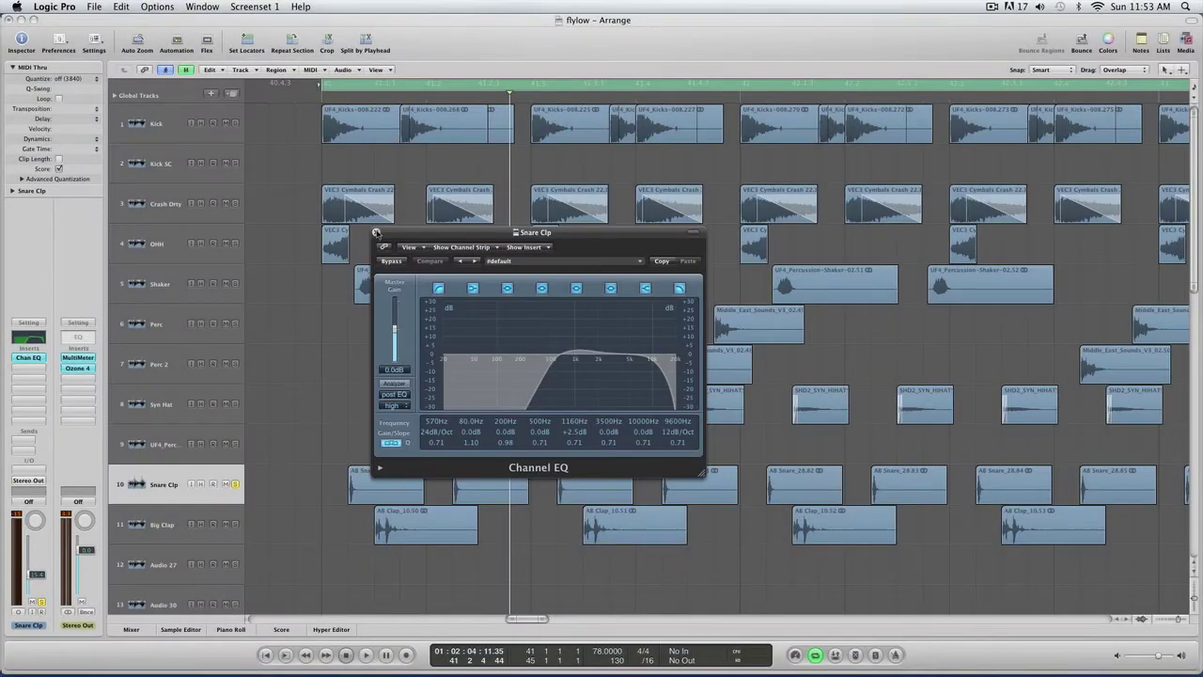
left_click(379, 235)
- Play the Snare Clp and Big Clap tracks soloed together, and add the Kick to the solo group
key("space")
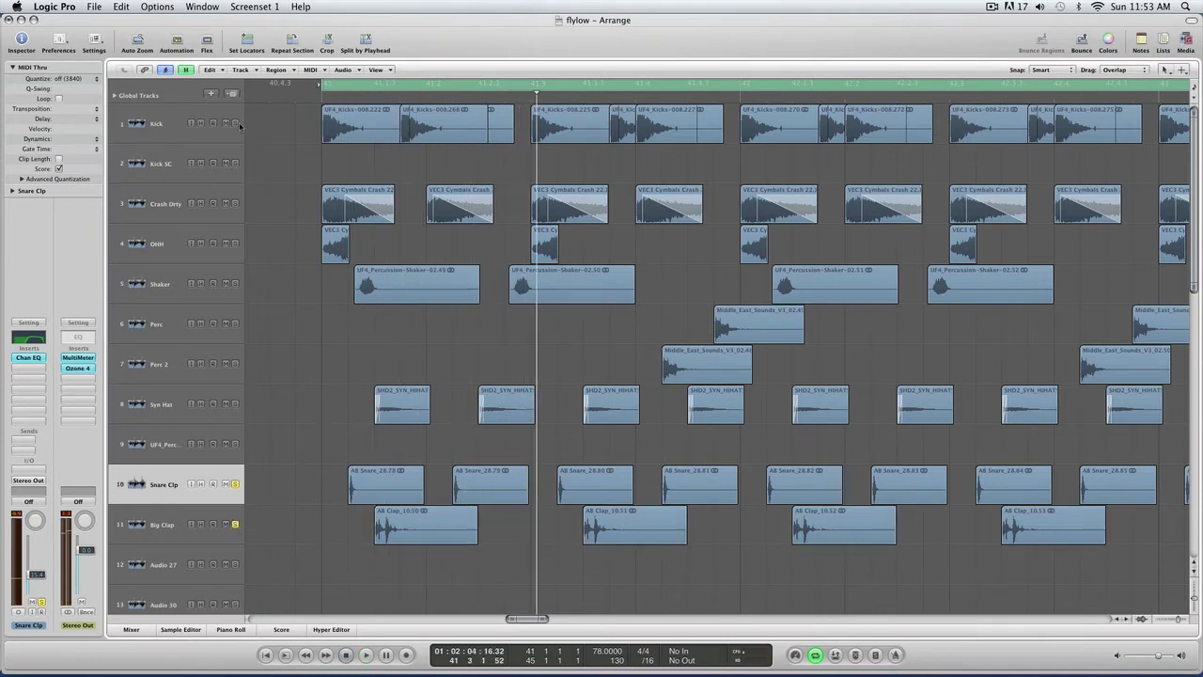
key("space")
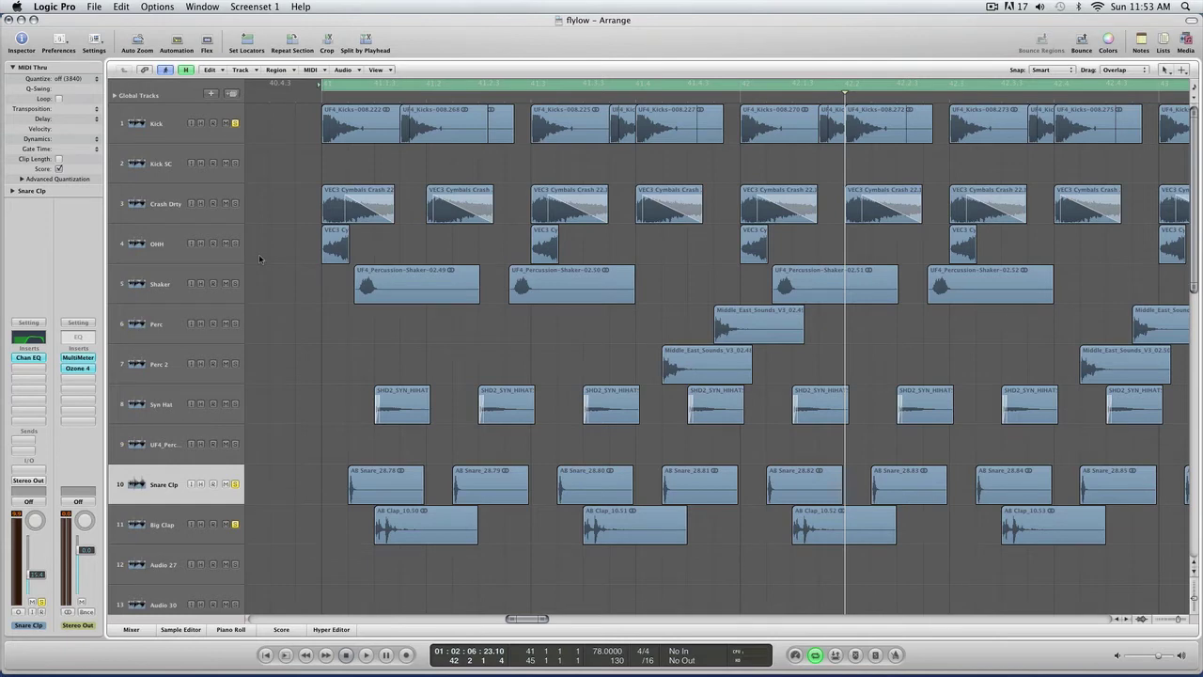
- Solo Crash Drty along with the Kick, Snare Clp and Big Clap, play them together, and select the Crash Drty track
left_click(235, 204)
left_click(235, 204, "alt")
left_click(235, 123)
left_click(235, 484)
left_click(235, 524)
key("space")
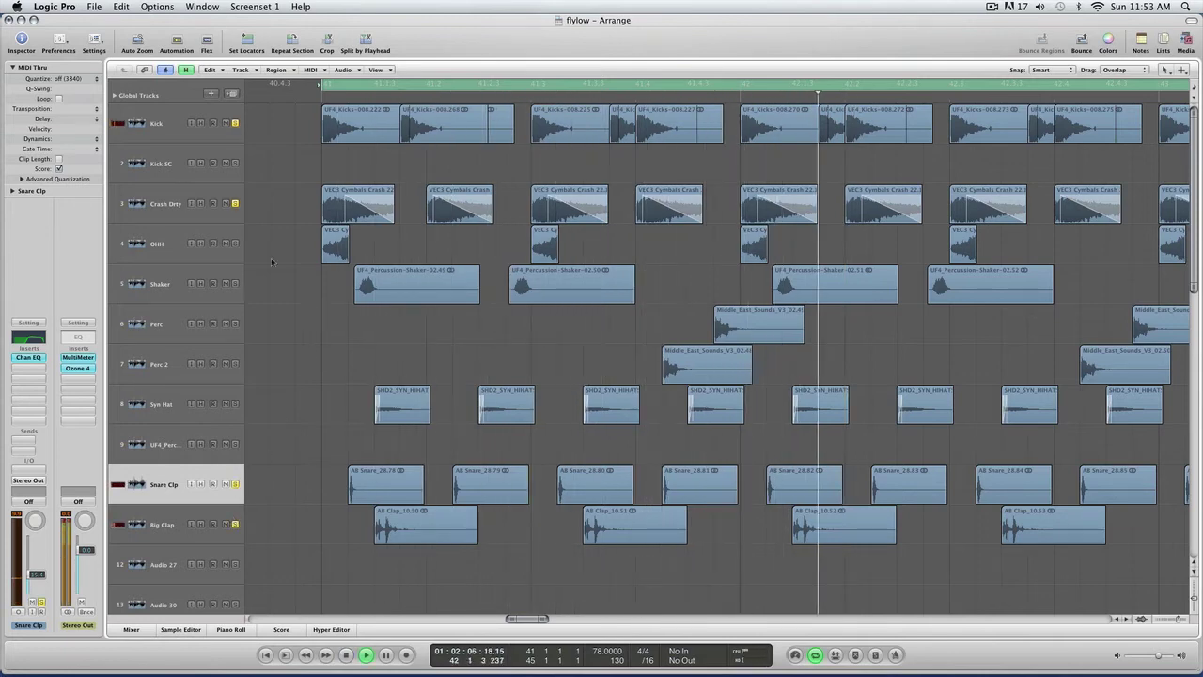
left_click(163, 204)
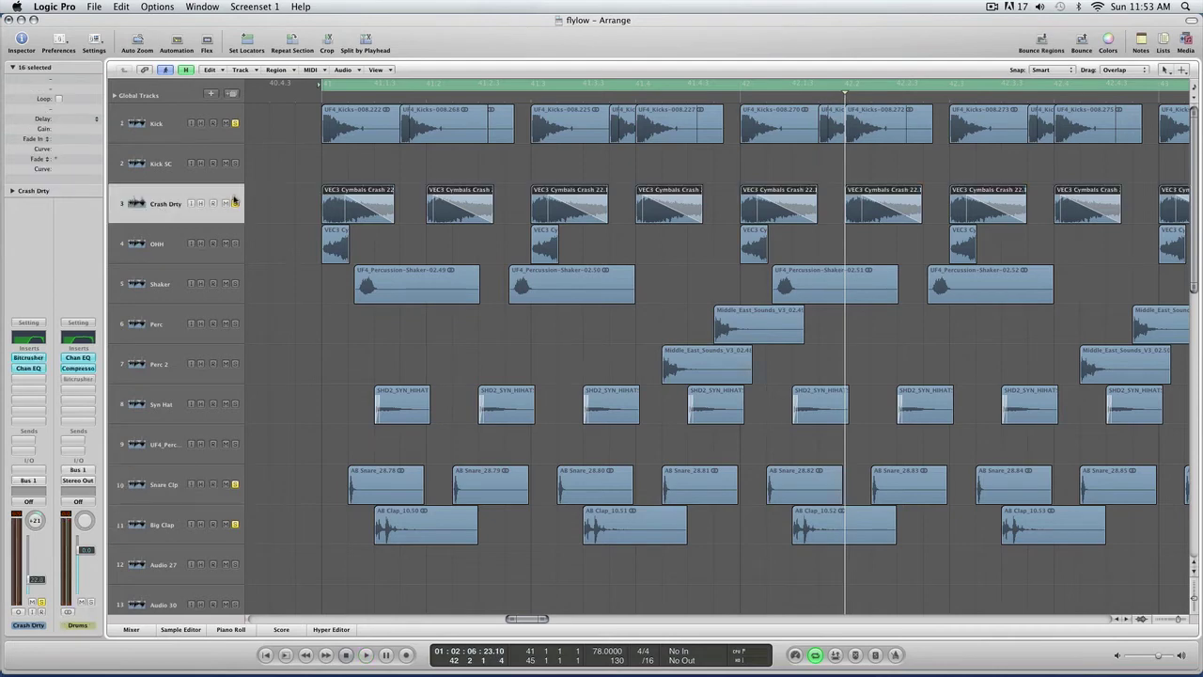
- Delete the second Crash Drty region and lengthen the first crash region until it ends just before 41.3
left_click(460, 209)
key("Delete")
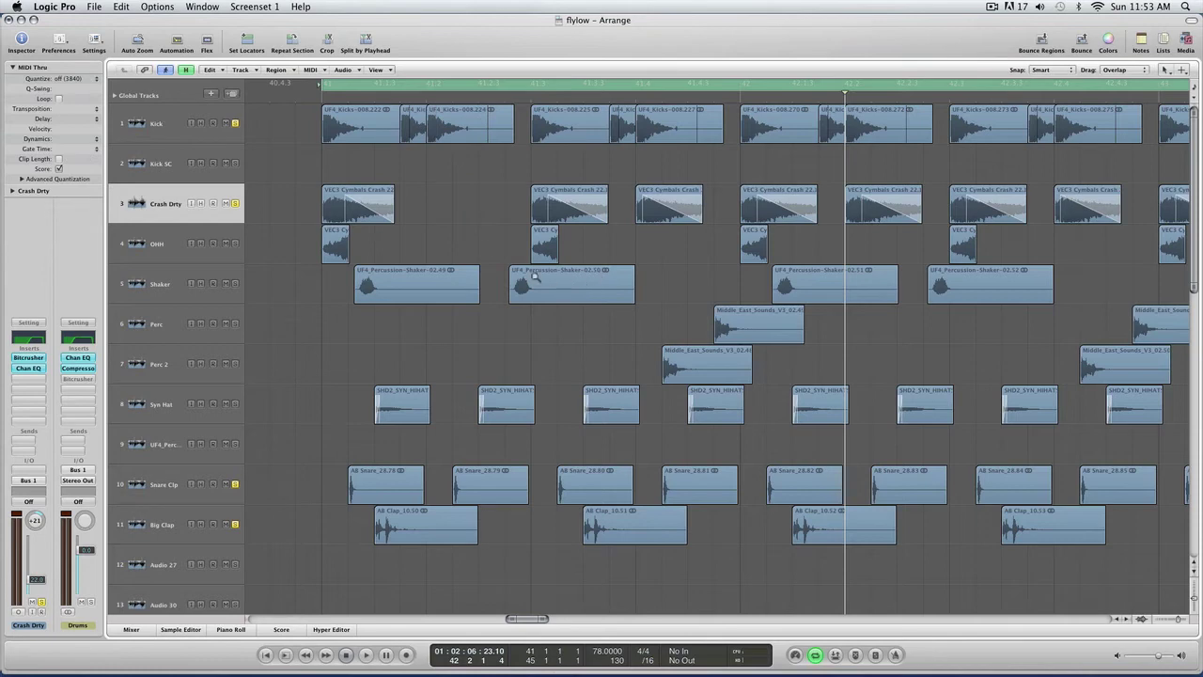
left_click_drag(533, 276, 322, 182)
left_click(583, 379)
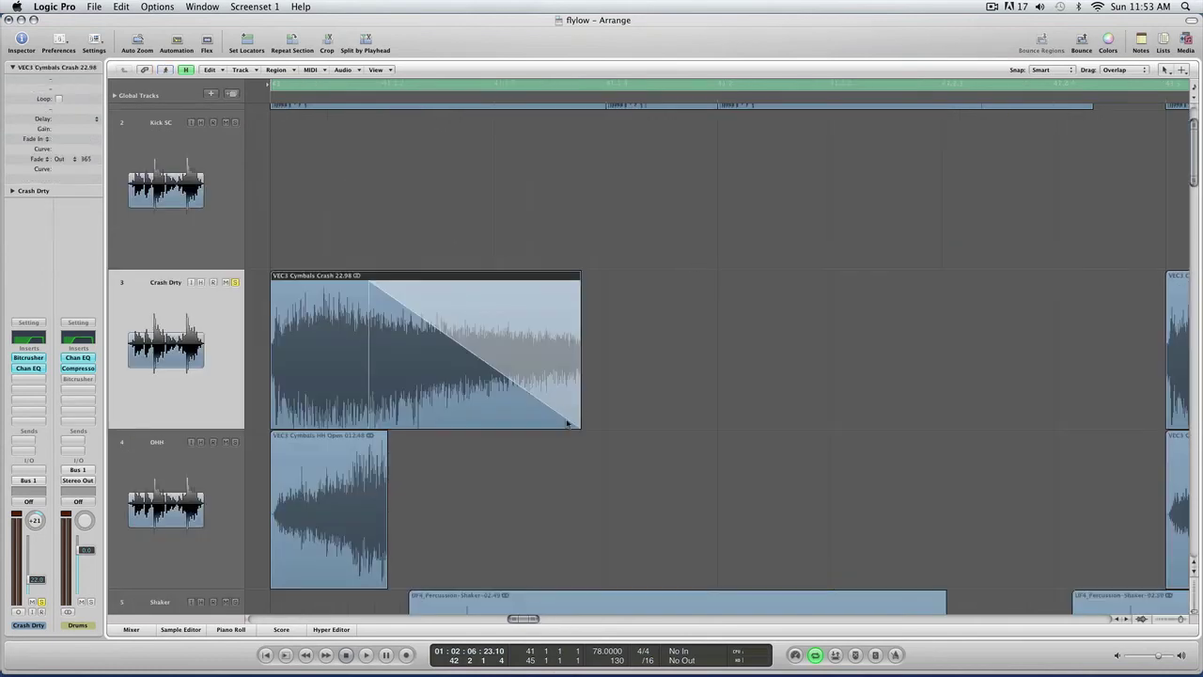
left_click_drag(579, 423, 1148, 406)
- Remove the fade-out from the lengthened first crash region with the Crossfade Tool
key("Escape")
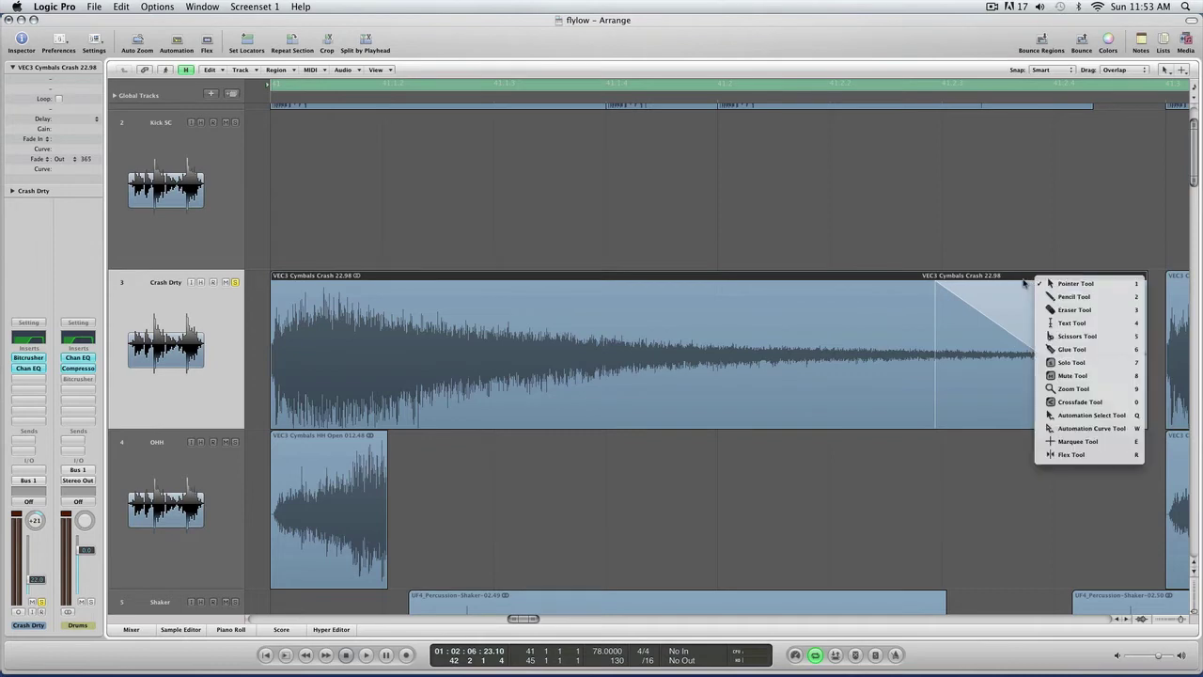
key("0")
right_click(1037, 301)
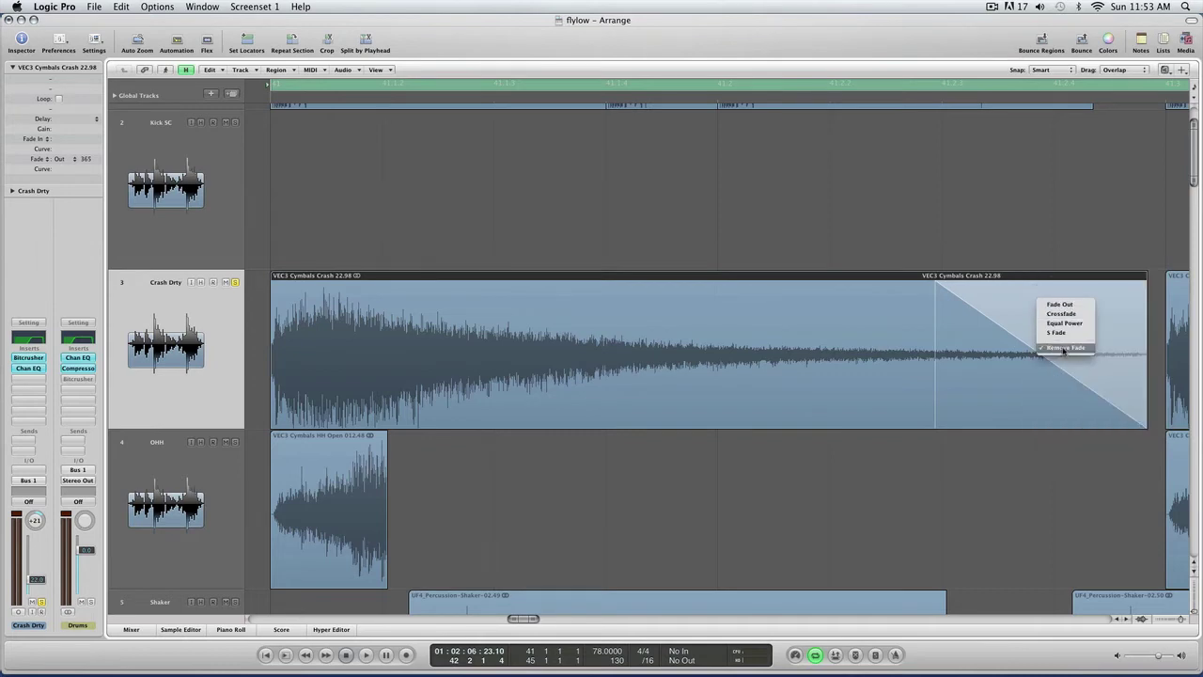
left_click(1063, 348)
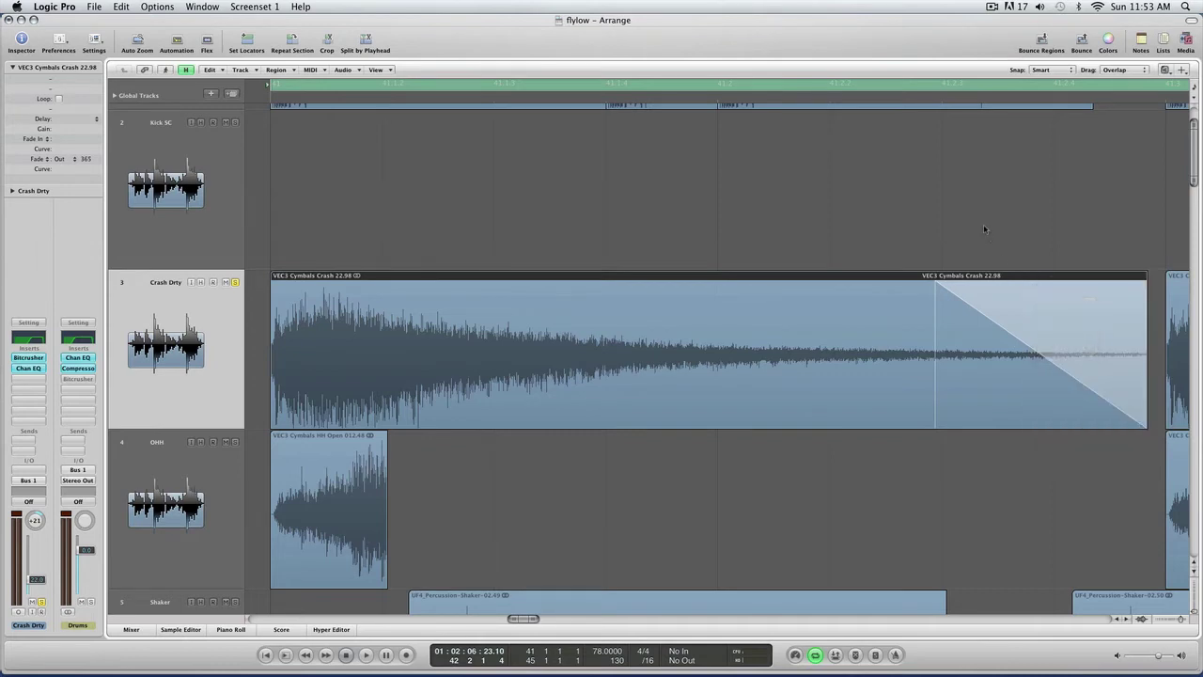
- Bypass both the Channel EQ and the Bitcrusher on Crash Drty and listen to the dry crash soloed
left_click(37, 368, "alt")
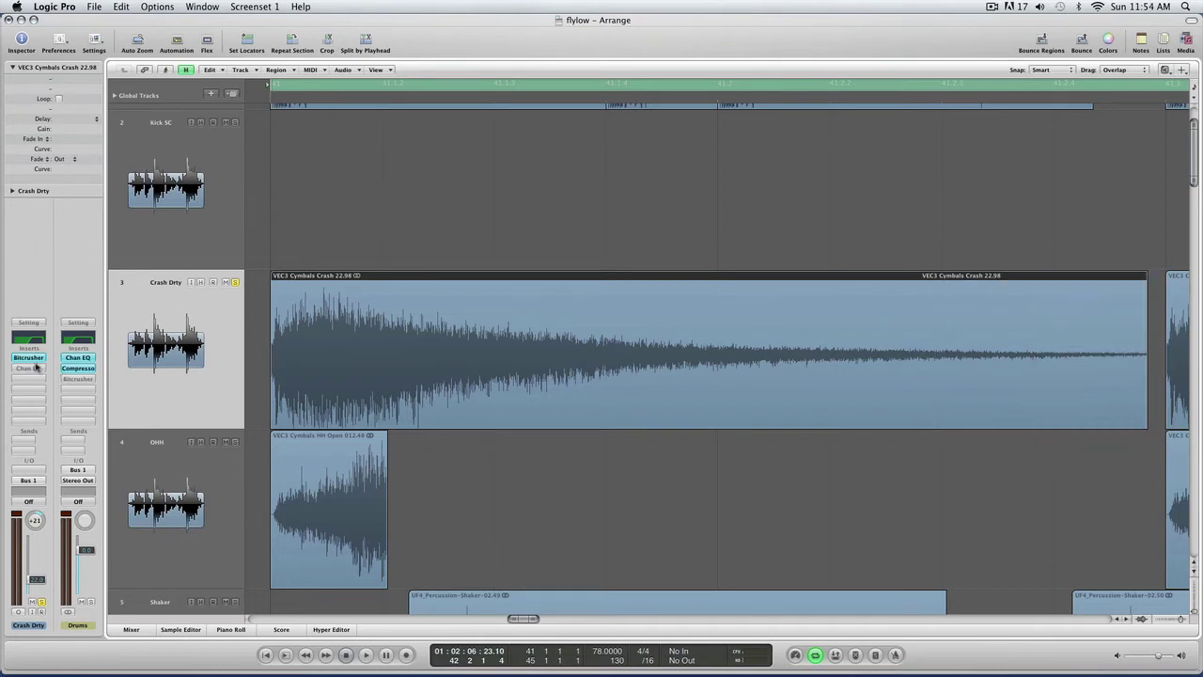
left_click(32, 357, "alt")
left_click(216, 322)
key("space")
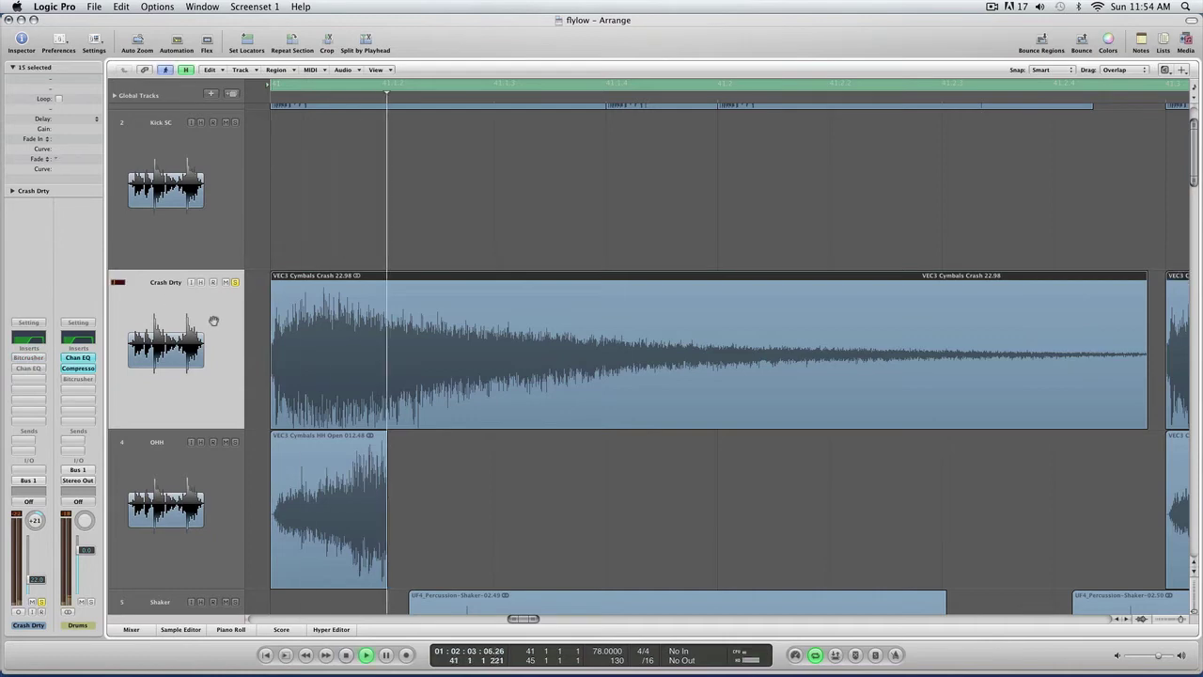
left_click(235, 282)
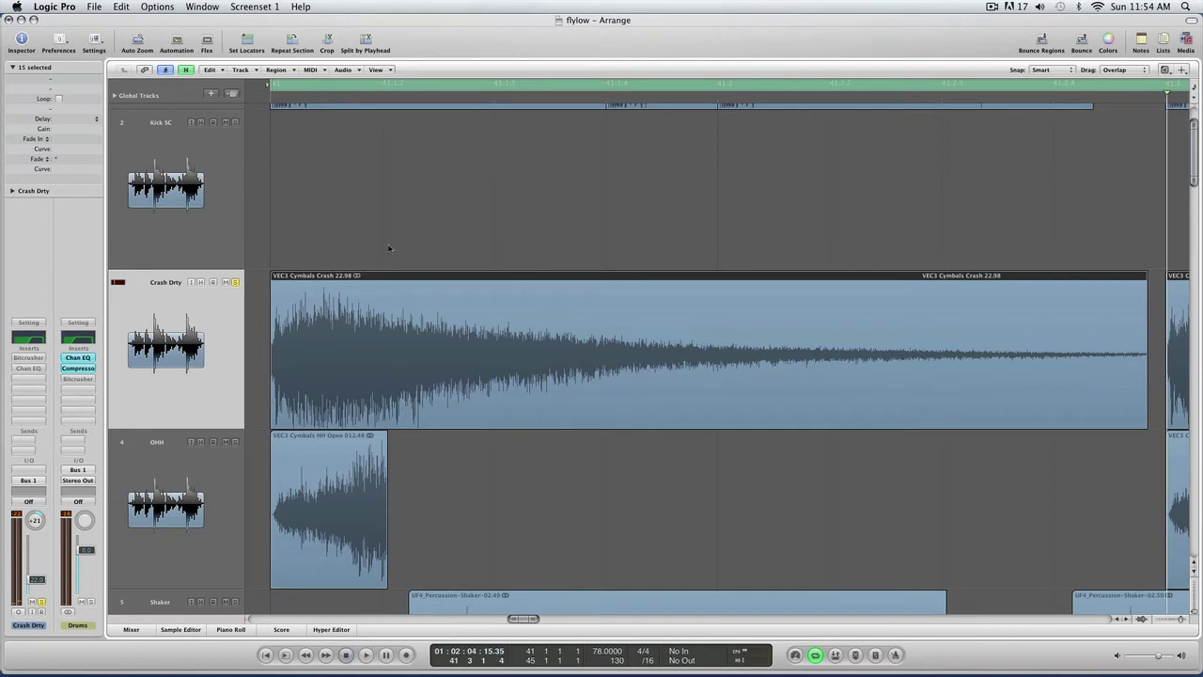
- Shorten the first crash region so it ends about midway between 41.1.2 and 41.1.3
left_click(338, 250)
left_click(464, 321)
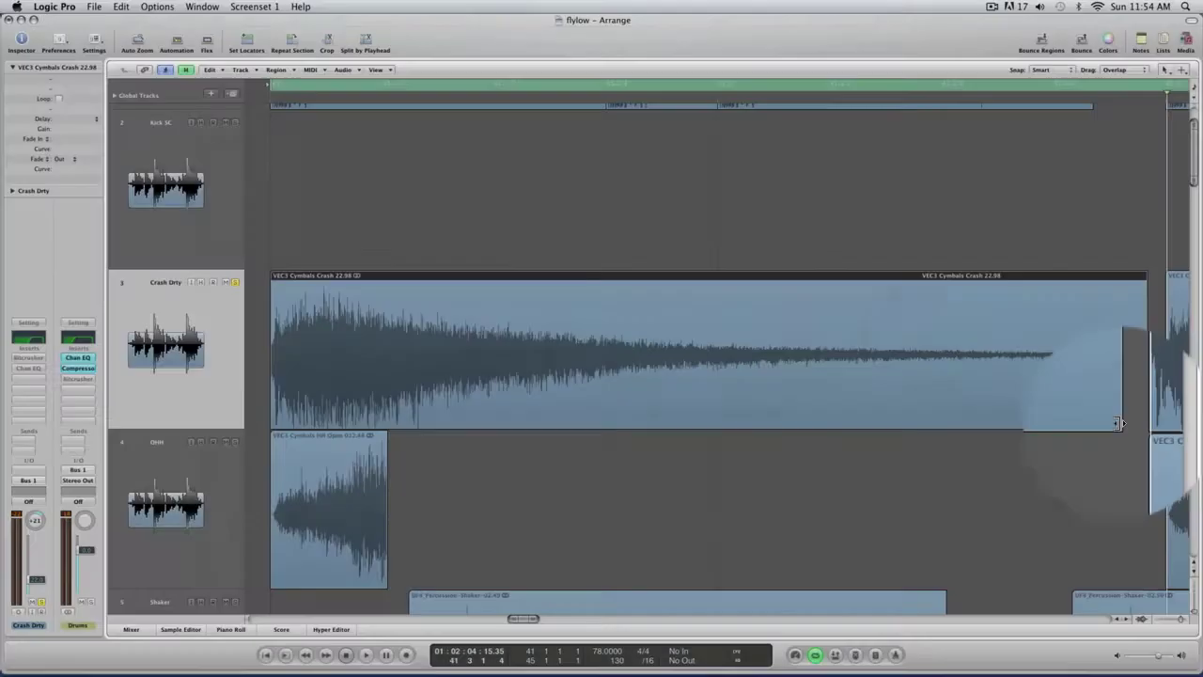
left_click_drag(1119, 423, 447, 438)
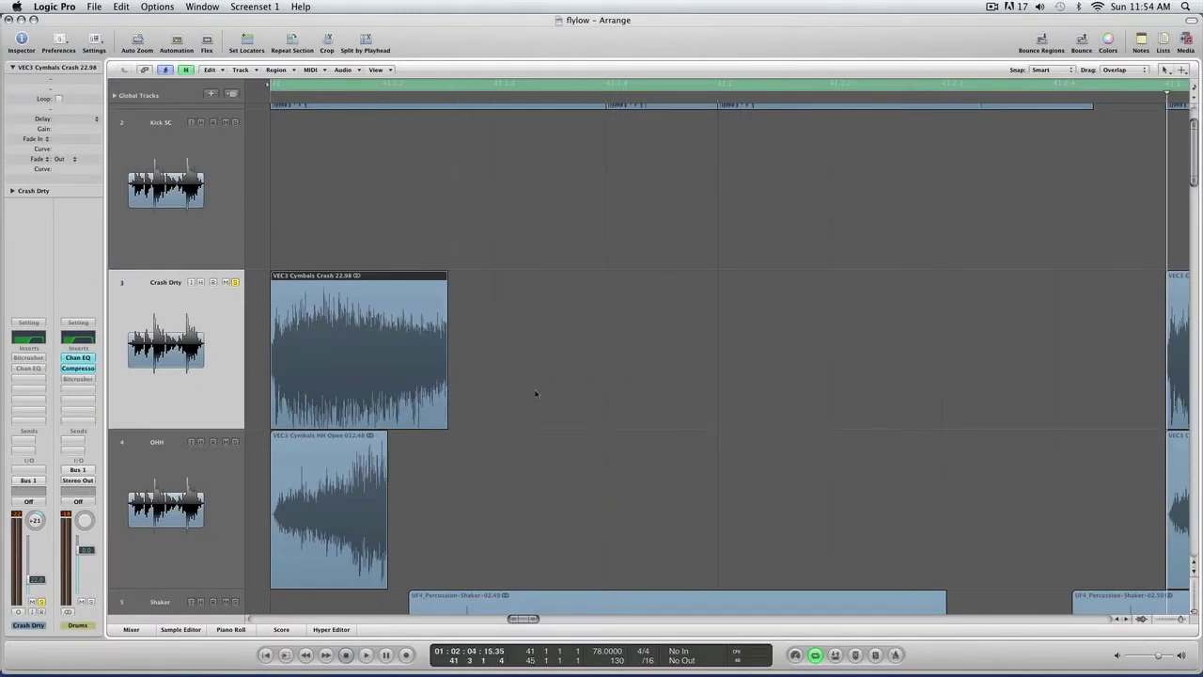
left_click(485, 356)
- Draw a fade-out of about 240 over the end of the first crash region with the Crossfade Tool and play it
key("Escape")
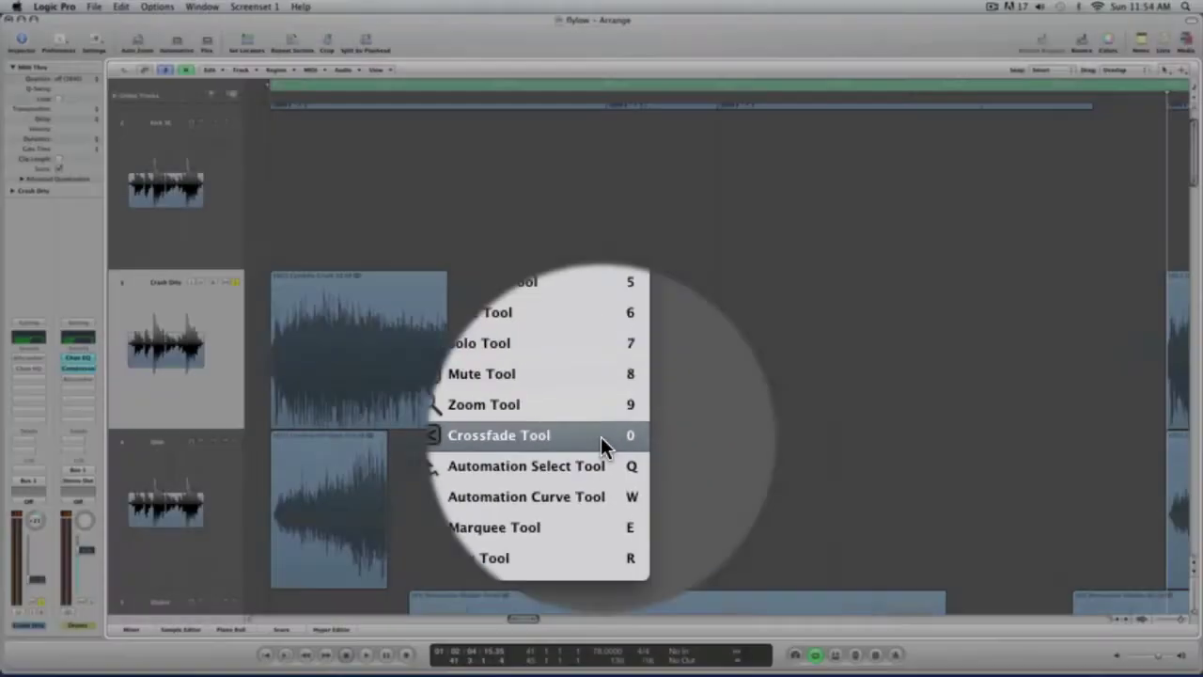
left_click(606, 319)
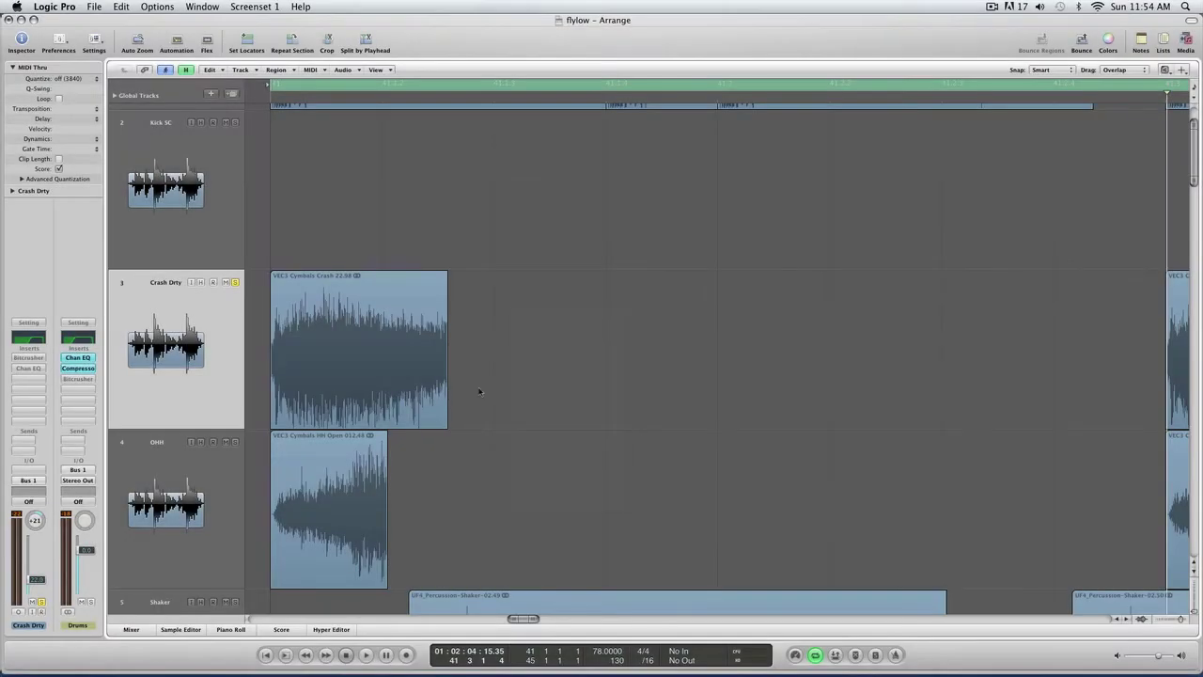
left_click_drag(434, 348, 306, 326)
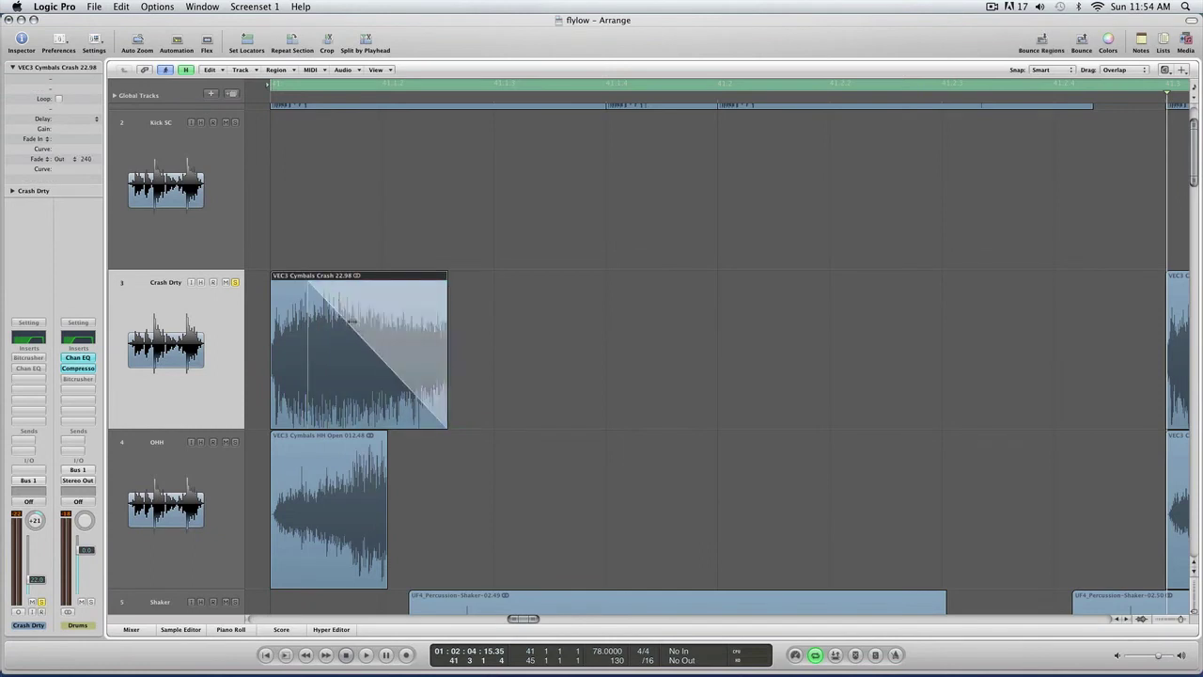
key("space")
key("space")
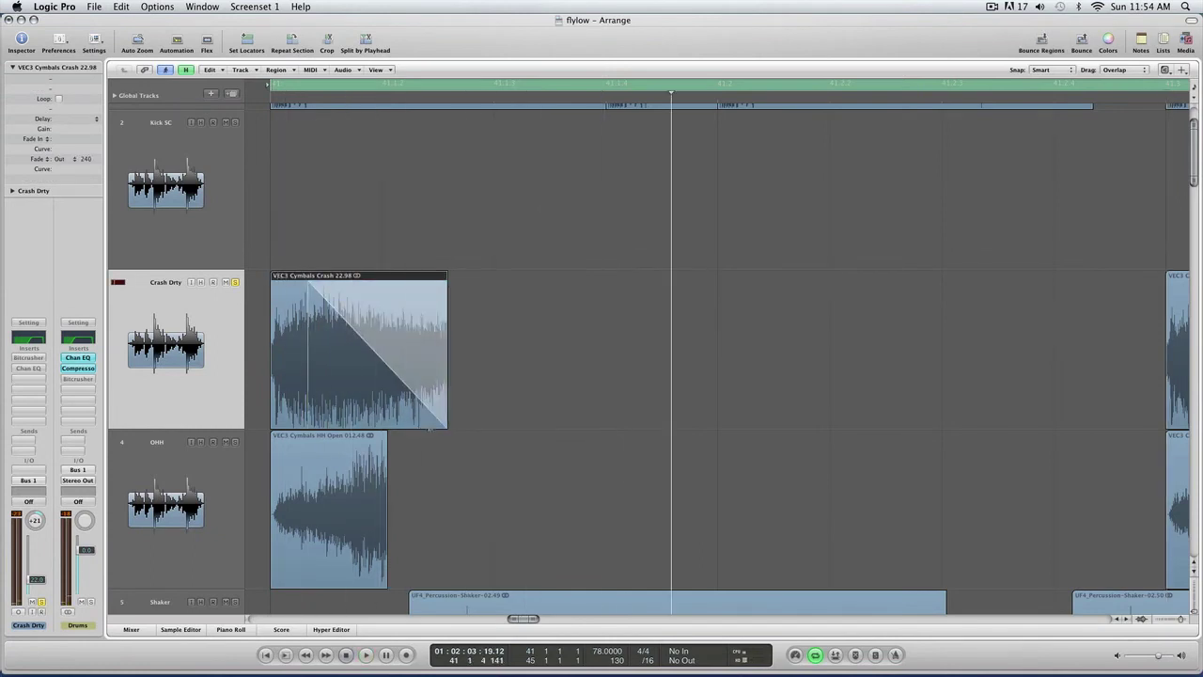
- Return to the Pointer Tool, lengthen the faded crash region to about 41.1.3 and play it
key("Escape")
key("Escape")
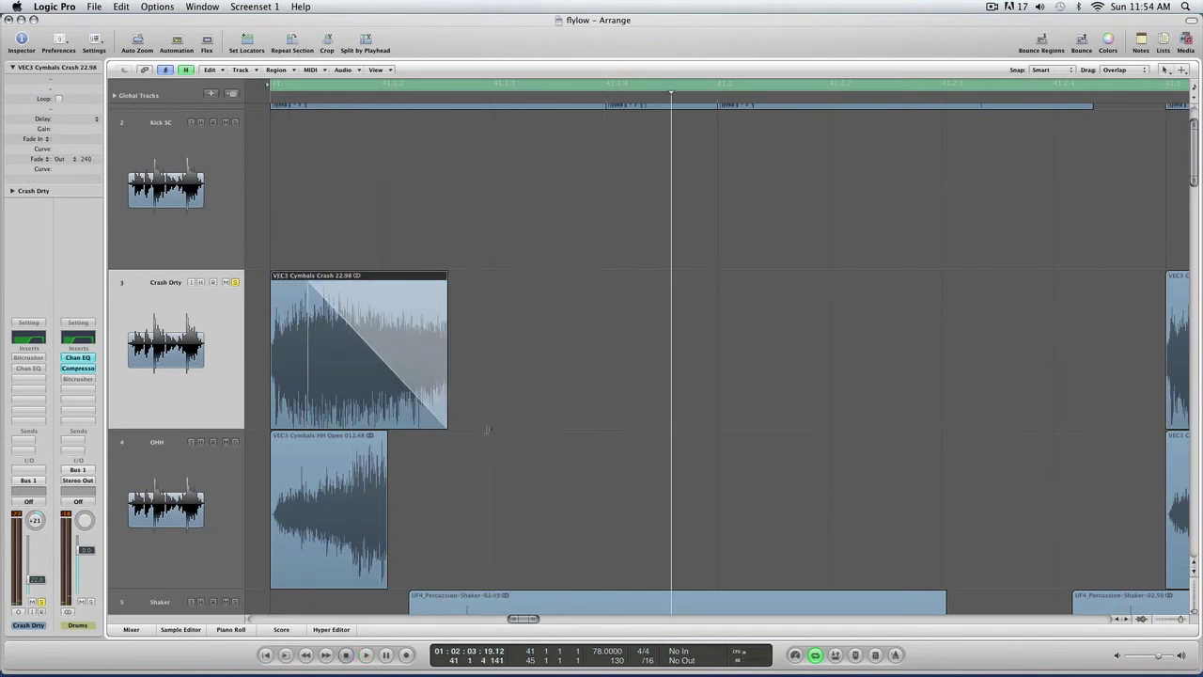
left_click_drag(447, 427, 501, 432)
key("space")
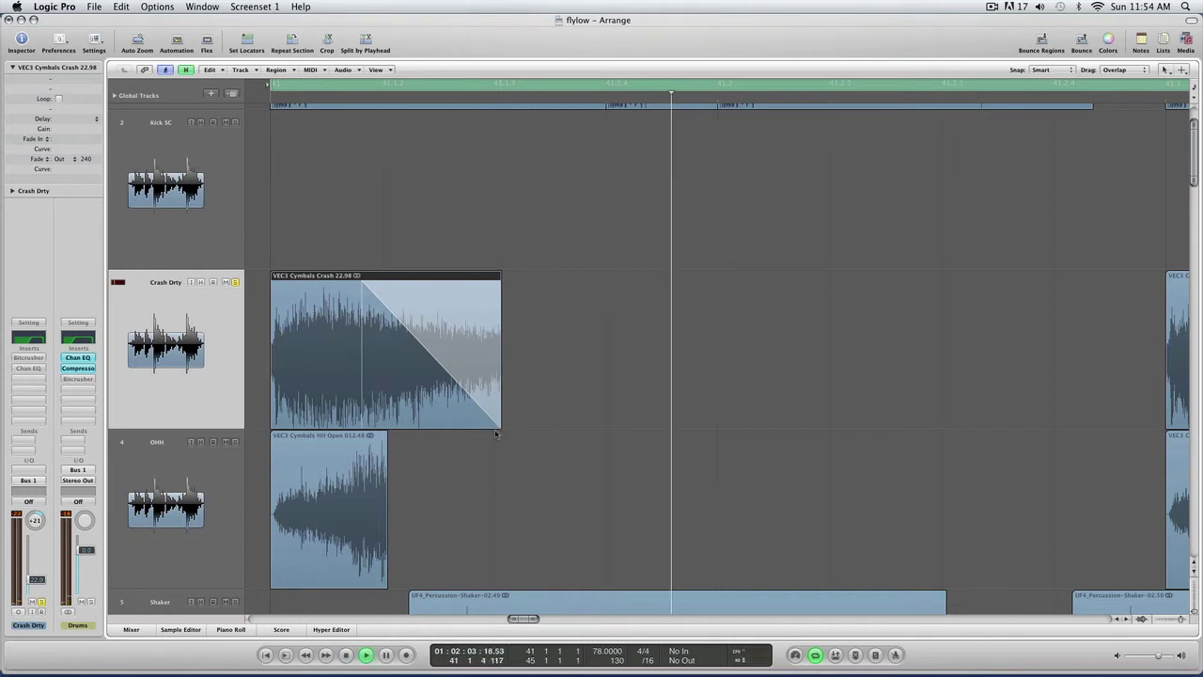
key("space")
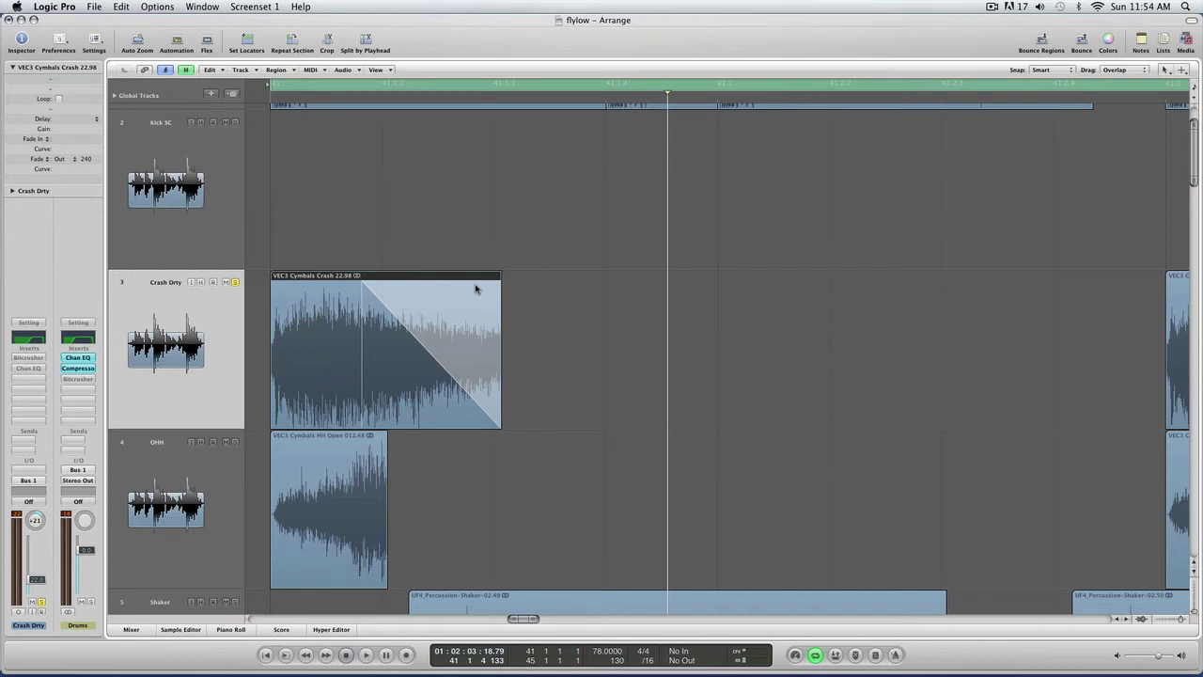
- Open the Channel EQ on Crash Drty, take it out of bypass and listen to the filtered crash
left_click(34, 369)
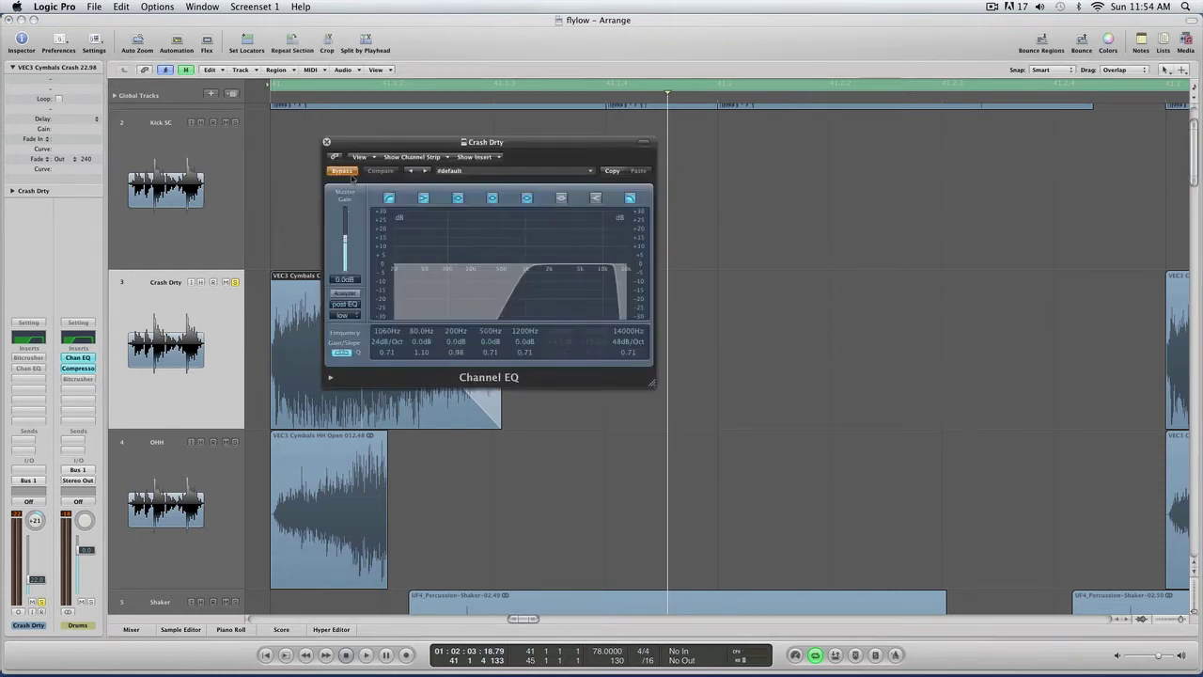
left_click(348, 172)
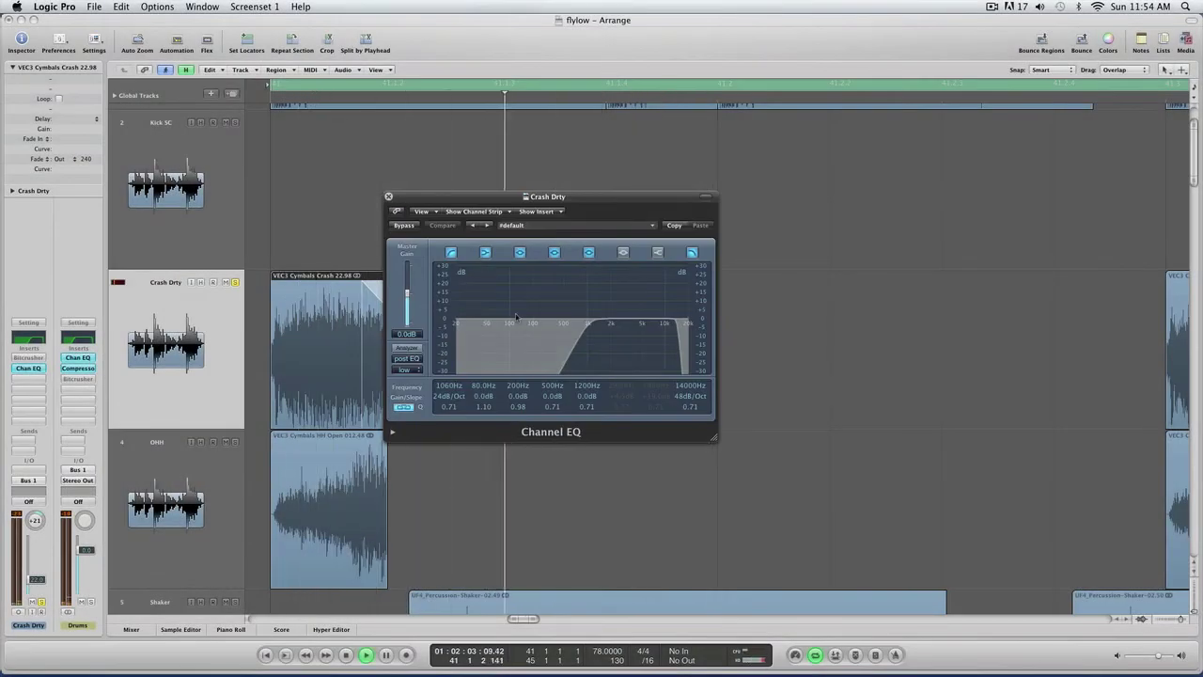
key("space")
- Open the Crash Drty Bitcrusher, take it out of bypass to hear the Rough Crunch preset, and close the plug-in windows
left_click(43, 357)
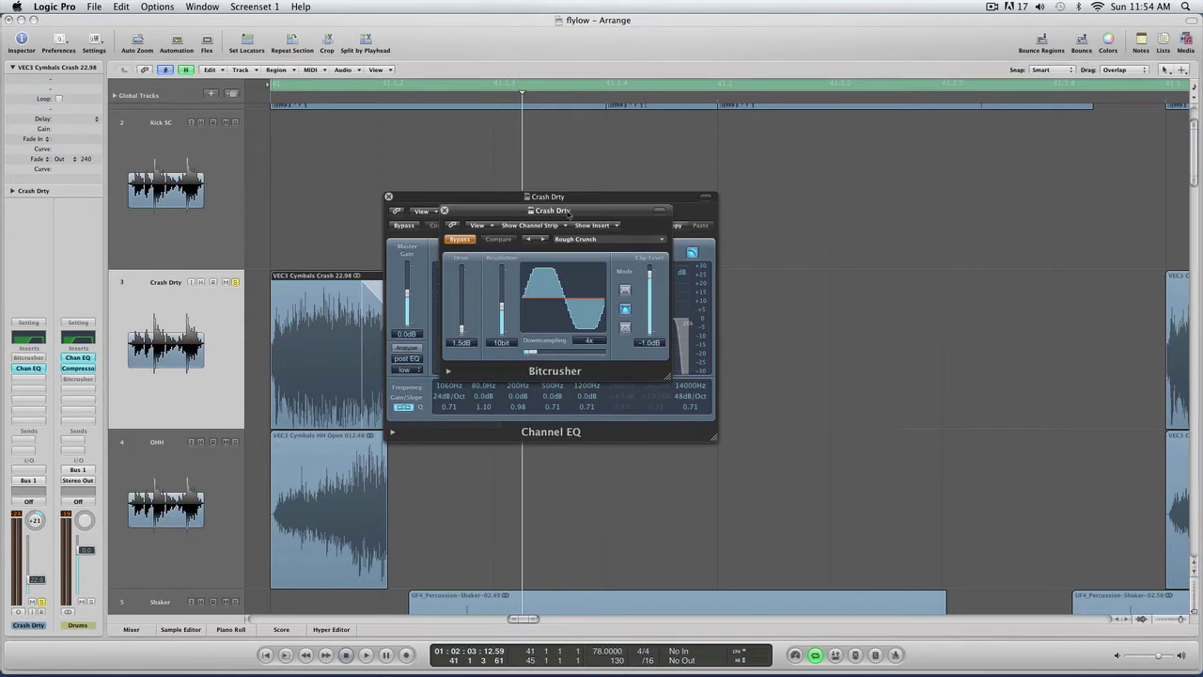
left_click_drag(568, 215, 583, 248)
left_click(388, 196)
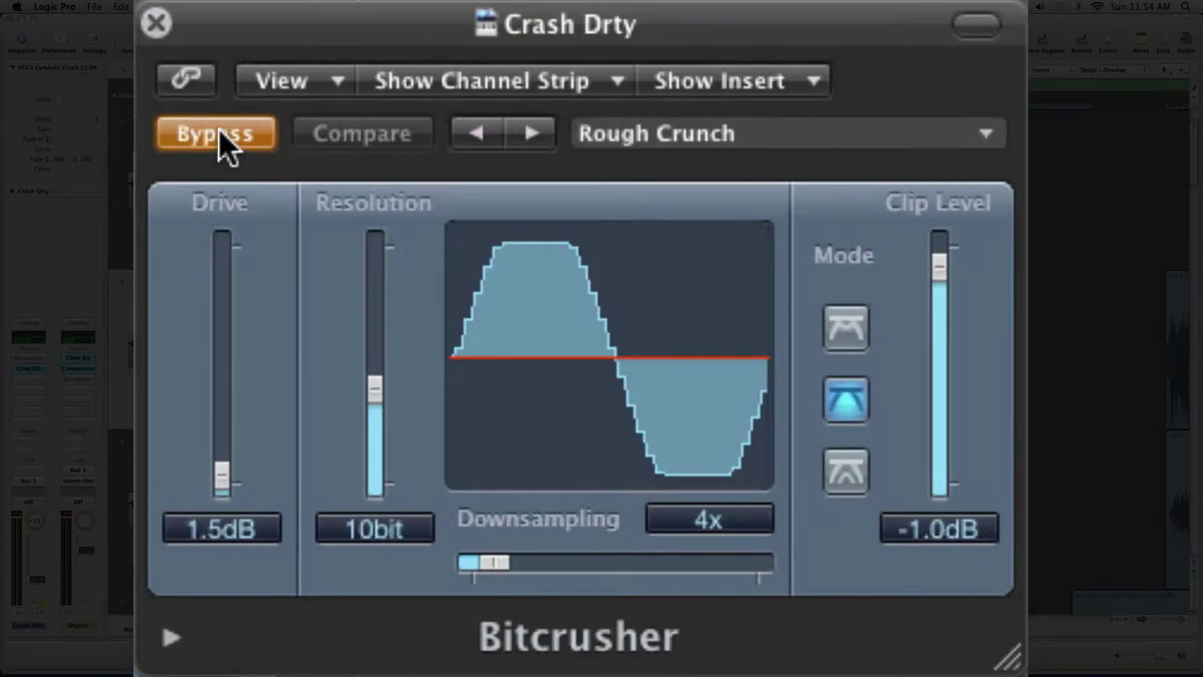
left_click(219, 133)
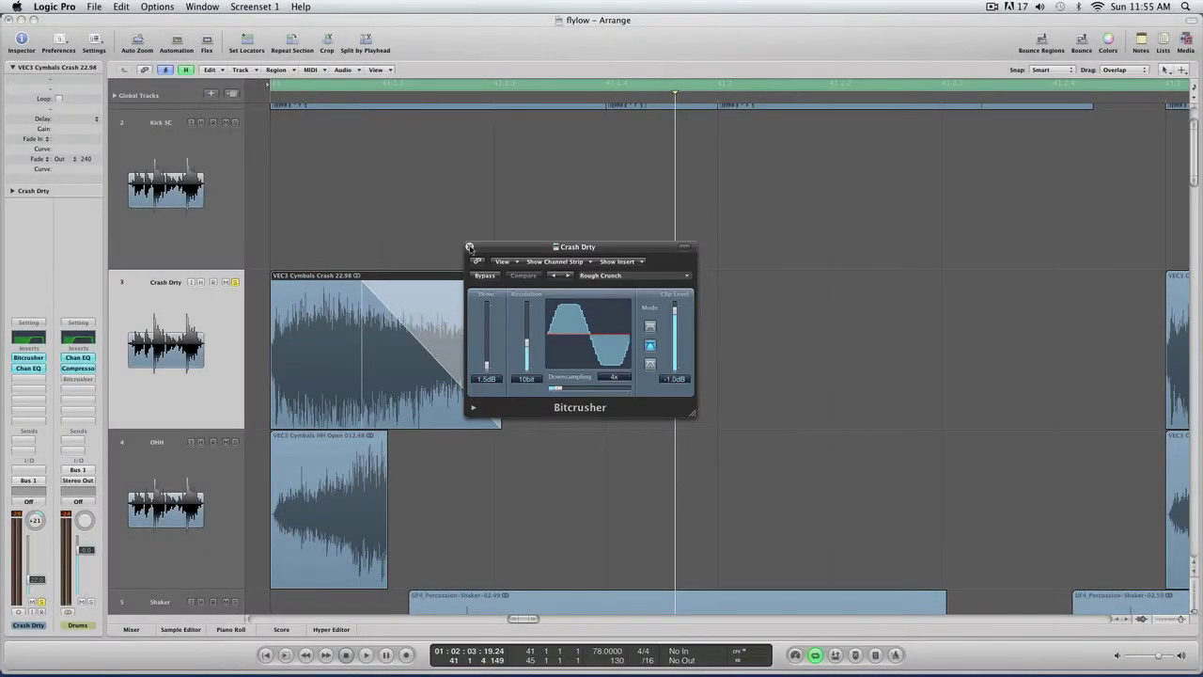
left_click(470, 247)
- Add Snare Clp and Big Clap to the solo group with the Kick and Crash Drty and play them together
left_click(306, 247, "ctrl+alt")
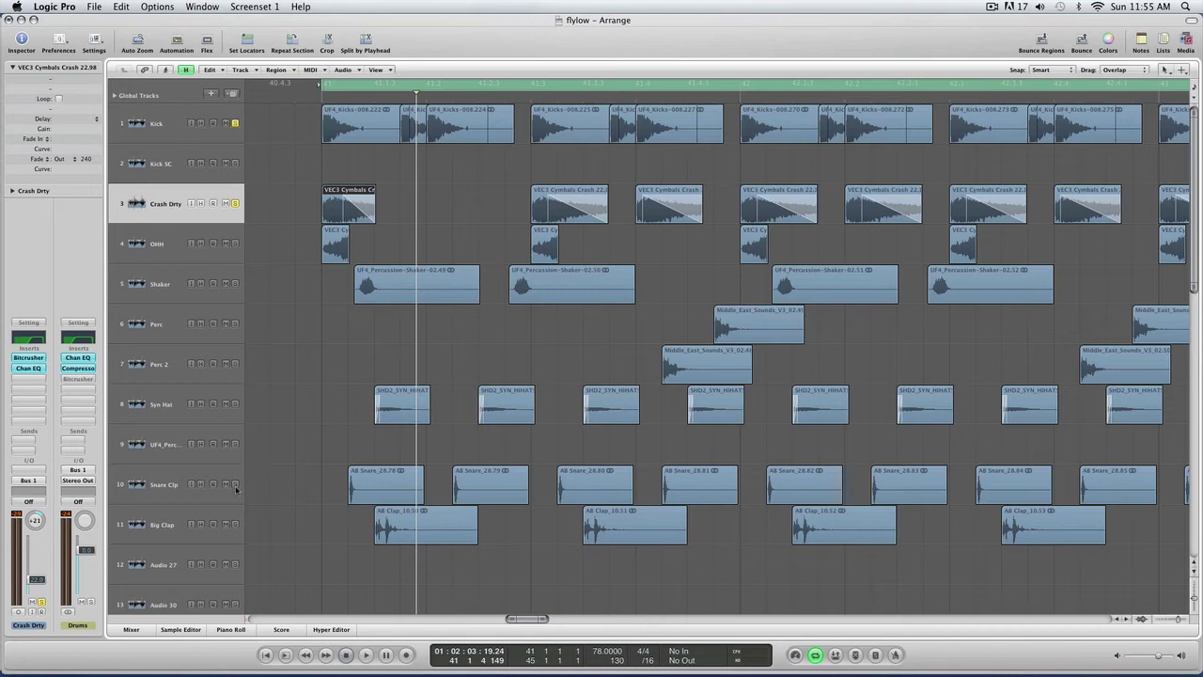
left_click_drag(236, 488, 248, 515)
key("space")
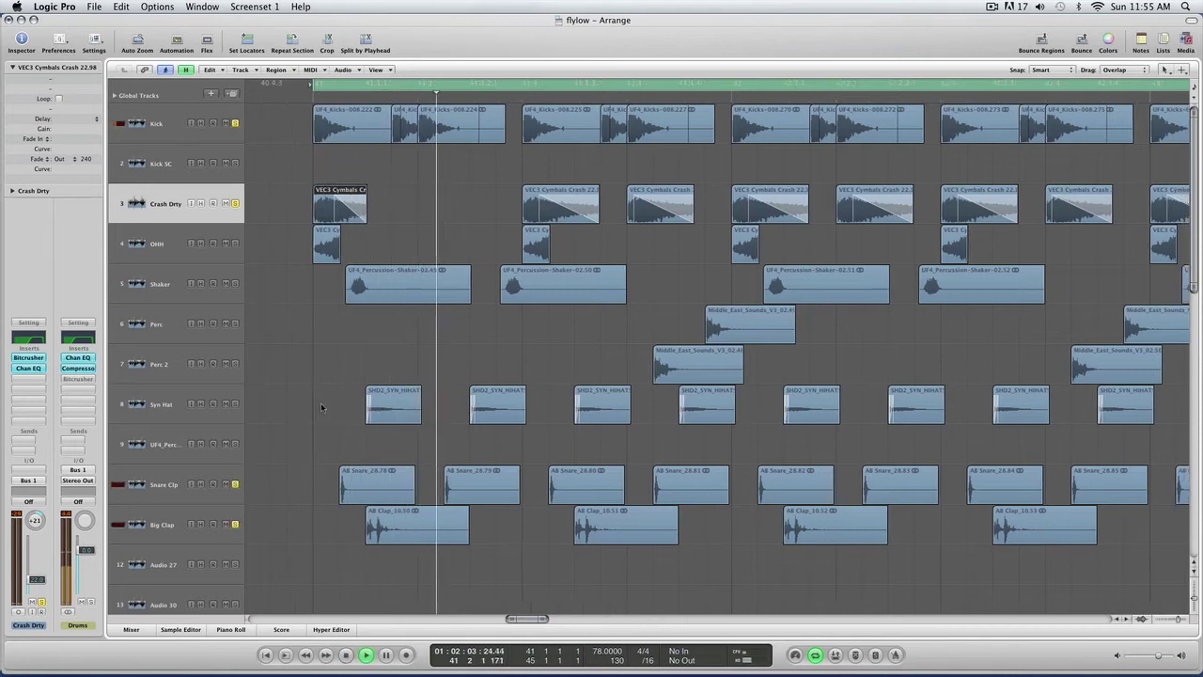
- Copy the crash region at 41.3 into the gap at 41.2 and play the soloed tracks together
right_click(328, 190)
left_click(537, 205)
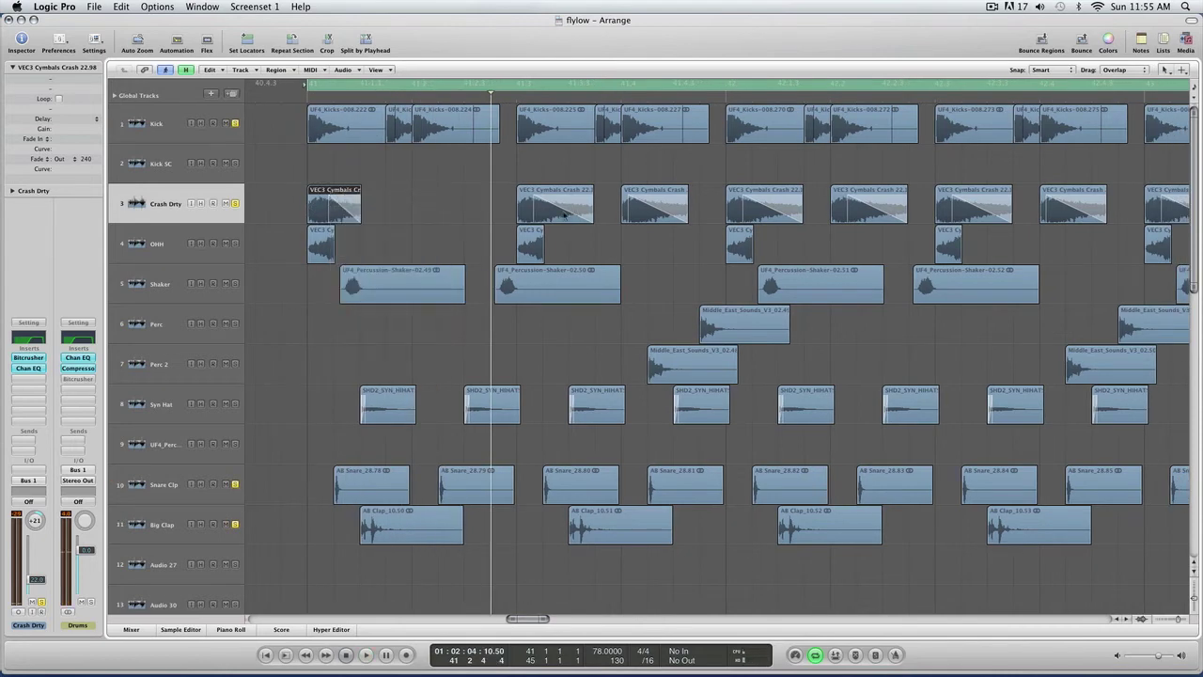
left_click_drag(529, 211, 422, 208)
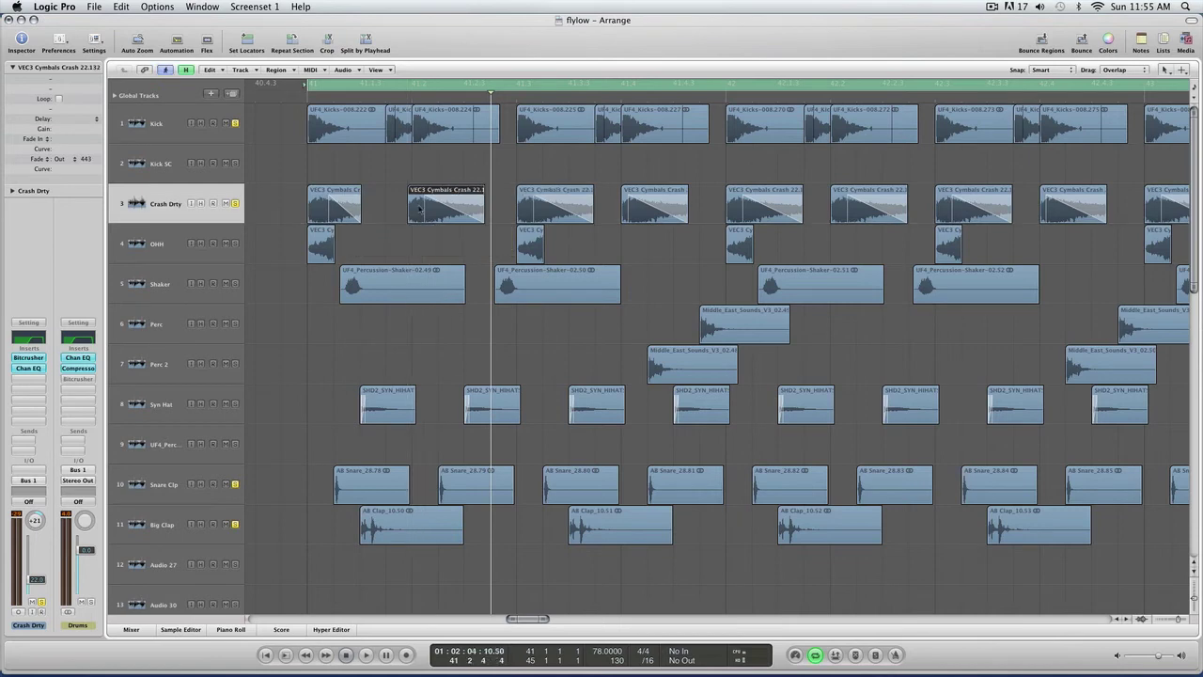
left_click(423, 209)
key("space")
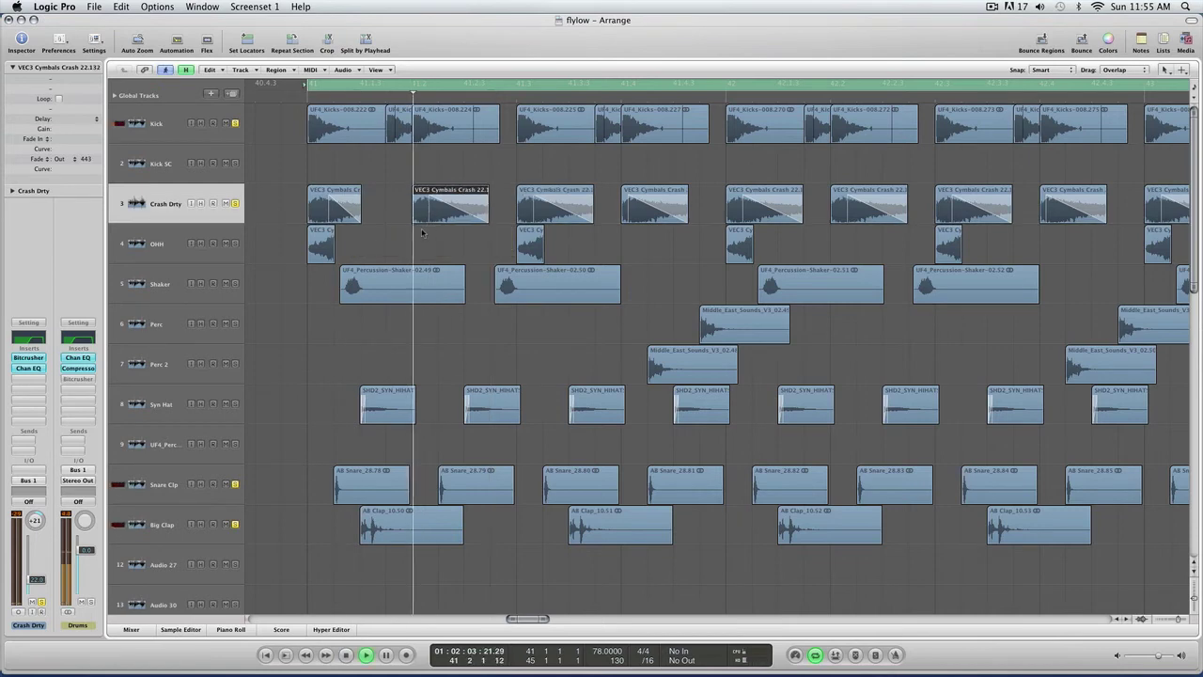
key("space")
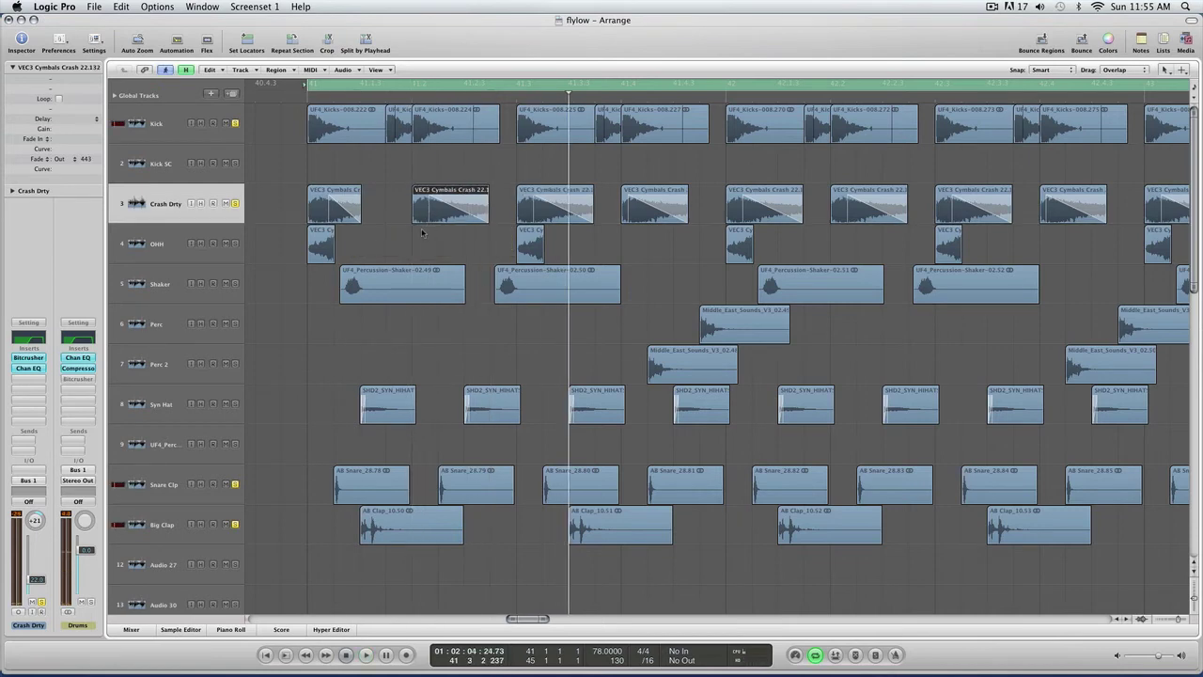
key("space")
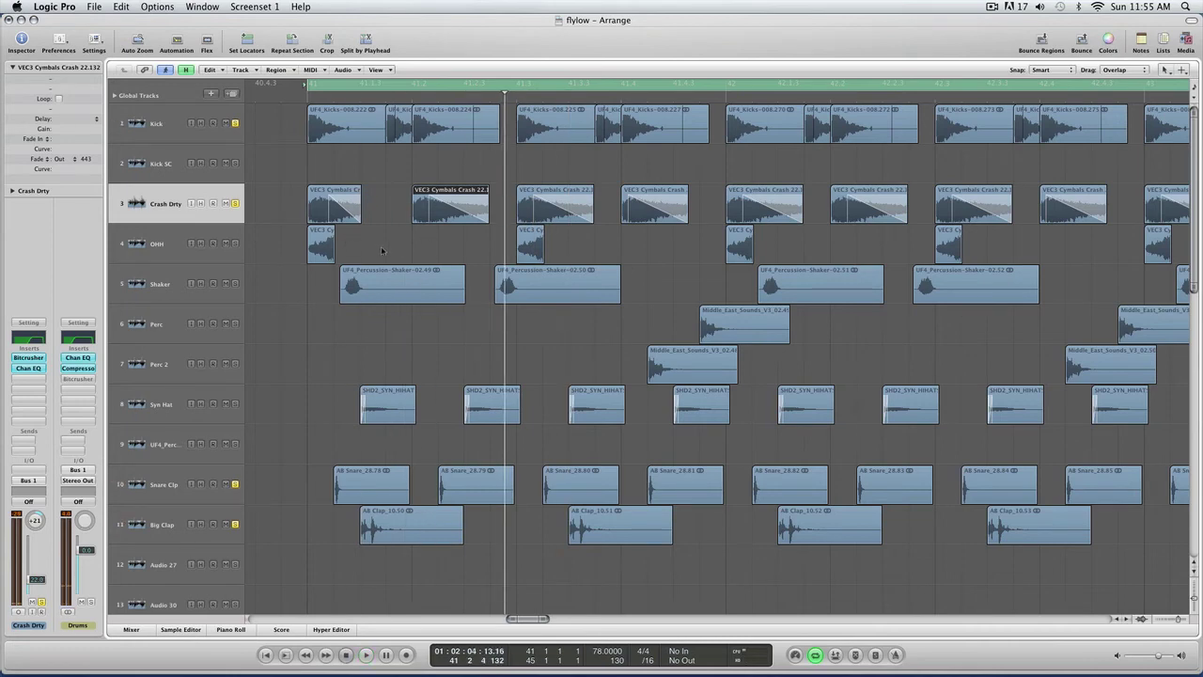
- Solo only the OHH track, listen to its open hi-hat hits and select the track
left_click(235, 243, "alt")
key("space")
key("space")
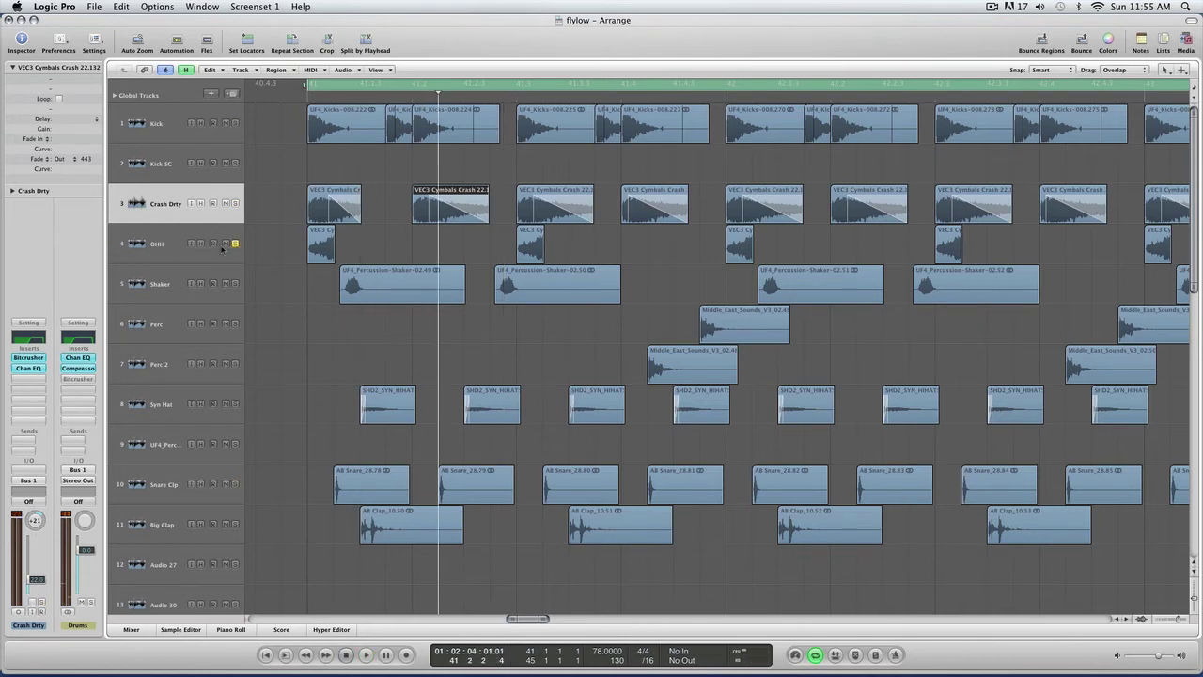
left_click(223, 249)
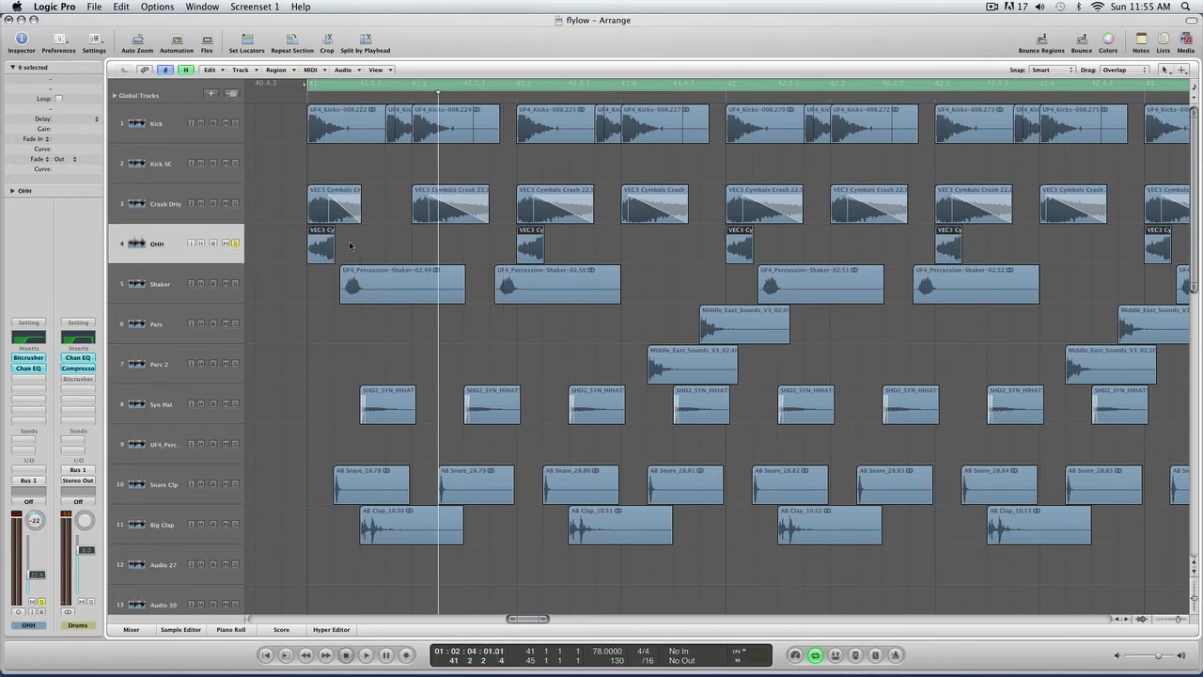
- Open the first OHH region, VEC3 Cymbals HH Open 012.48, in the Sample Editor
left_click(350, 246)
left_click_drag(398, 317, 276, 208)
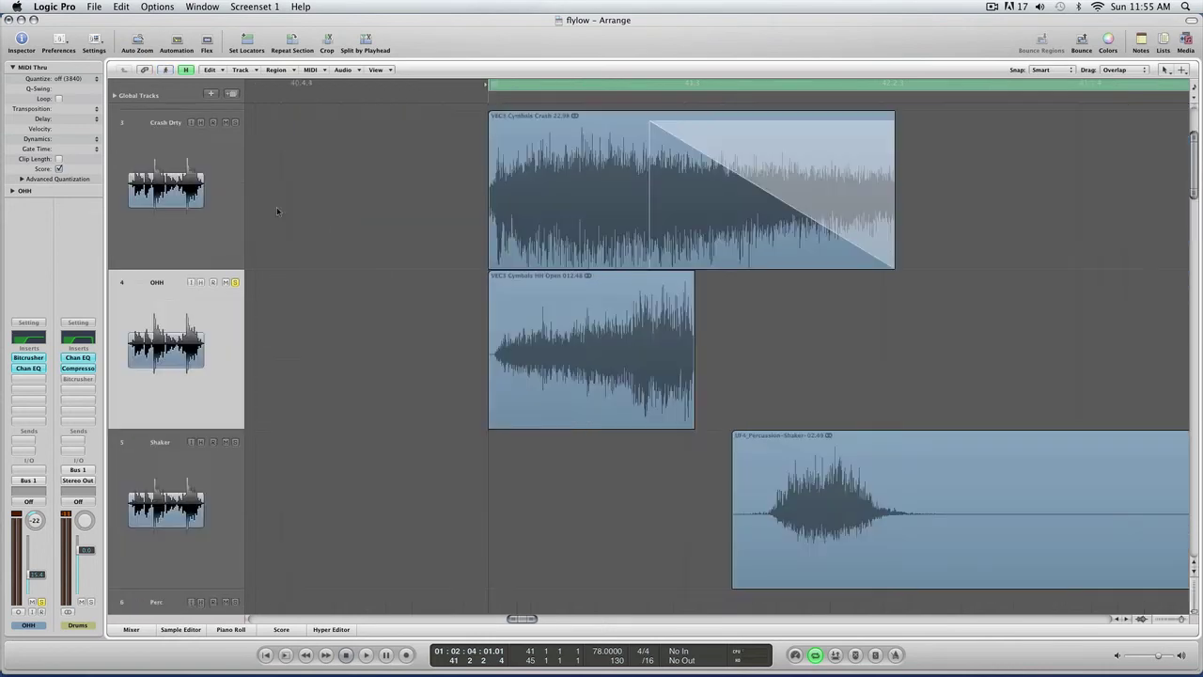
left_click(594, 284)
double_click(586, 322)
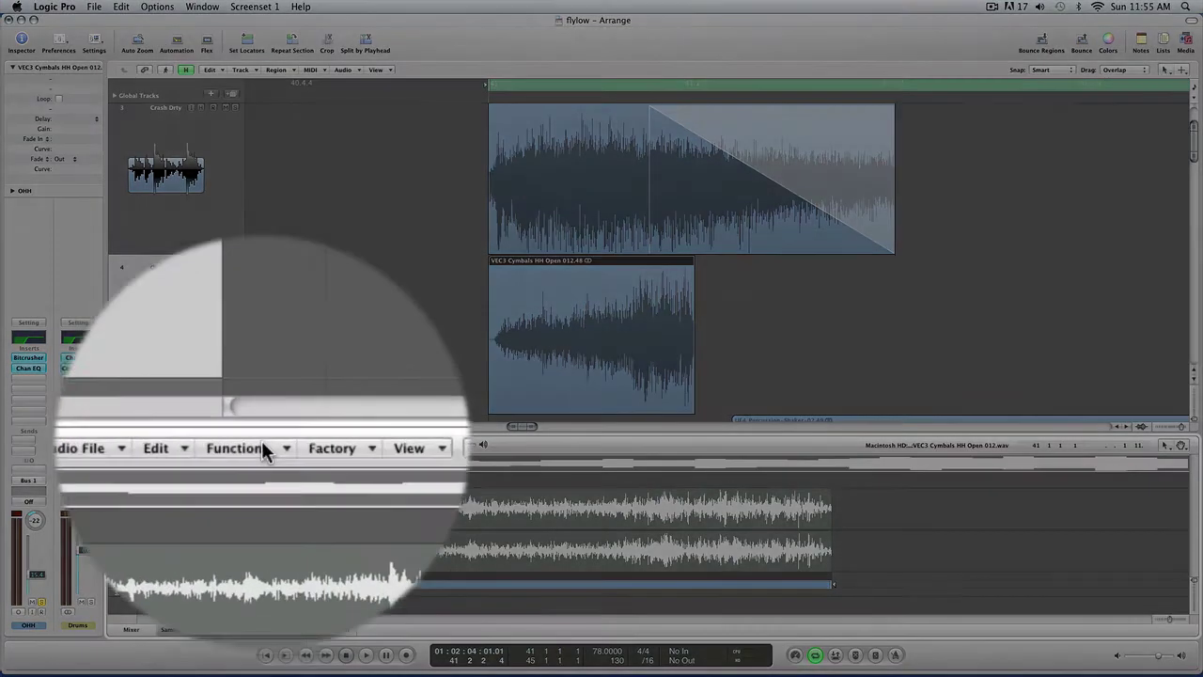
- Look over the Sample Editor's processing functions, including Reverse, without applying any, and deselect the OHH region
left_click(250, 444)
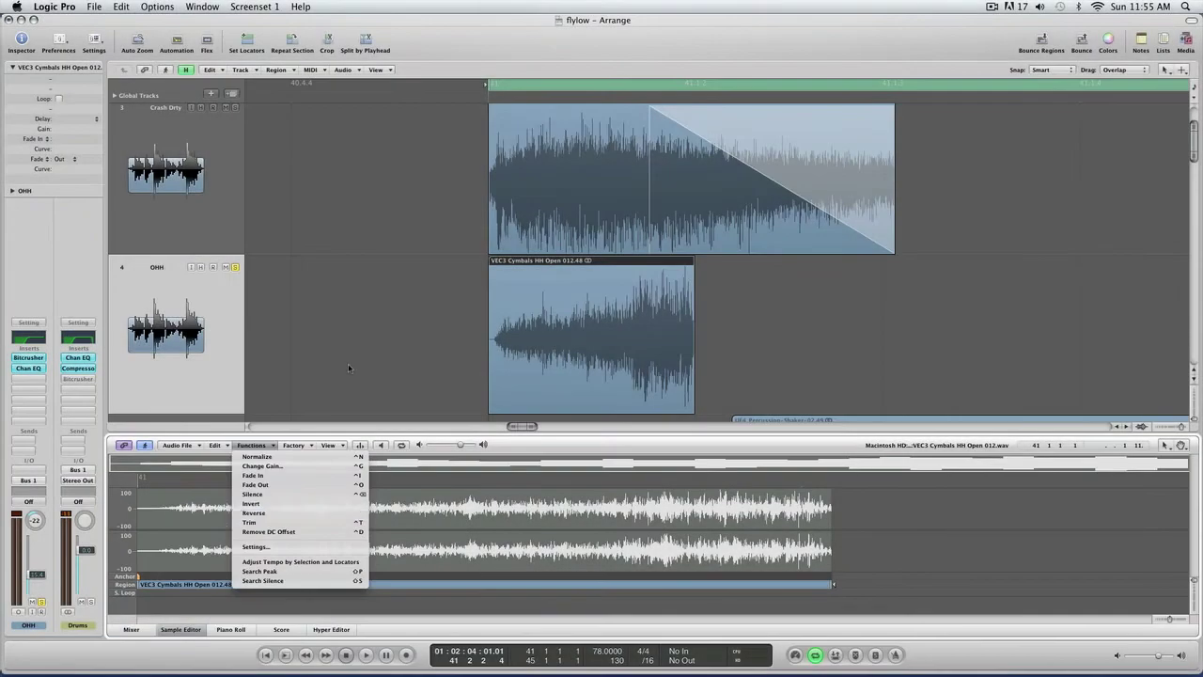
left_click(352, 360)
left_click(391, 339)
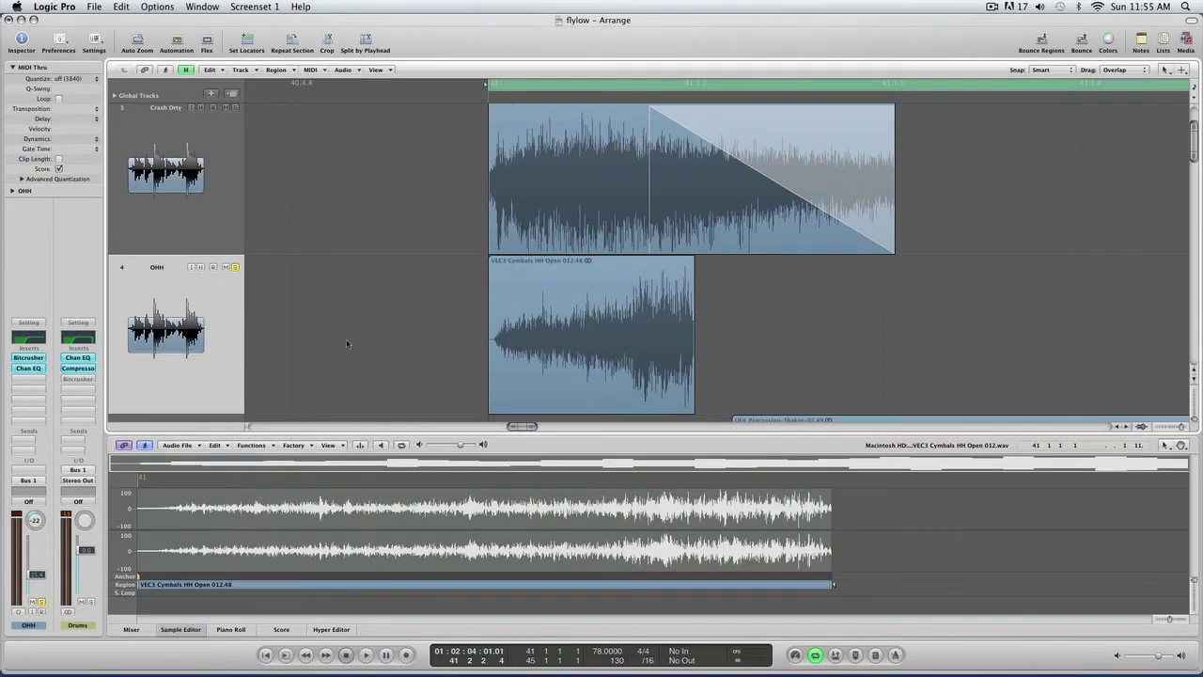
- Close the Sample Editor and play the soloed OHH track with its effects on
left_click(181, 629)
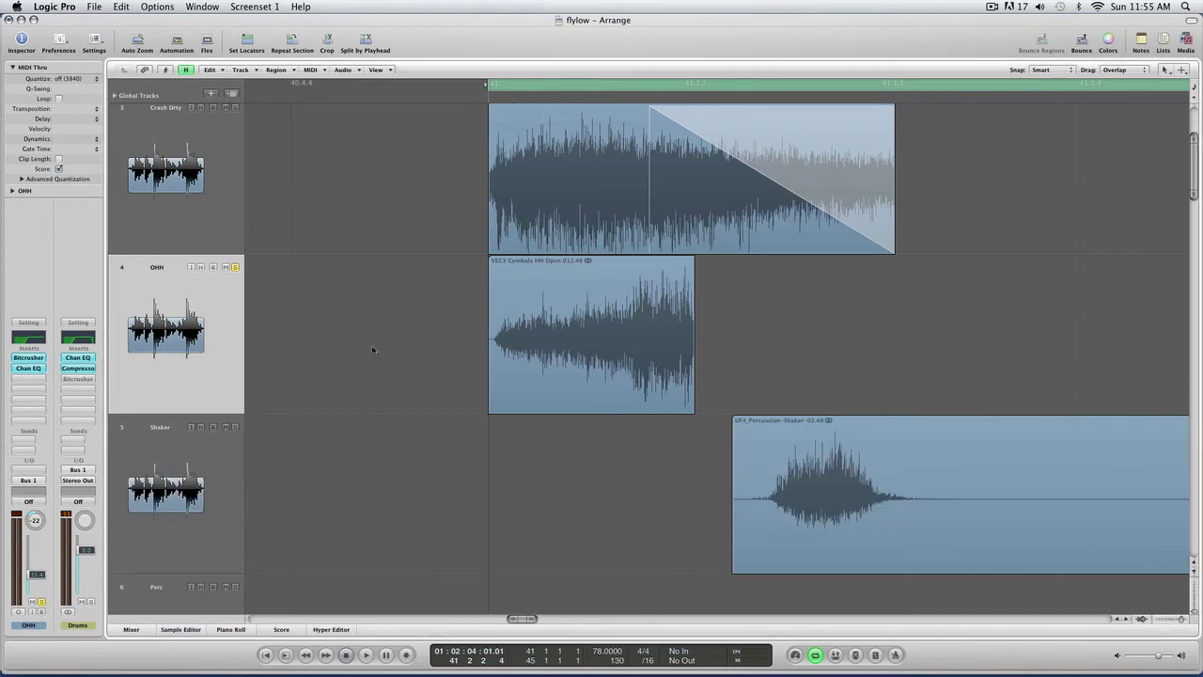
key("space")
key("space")
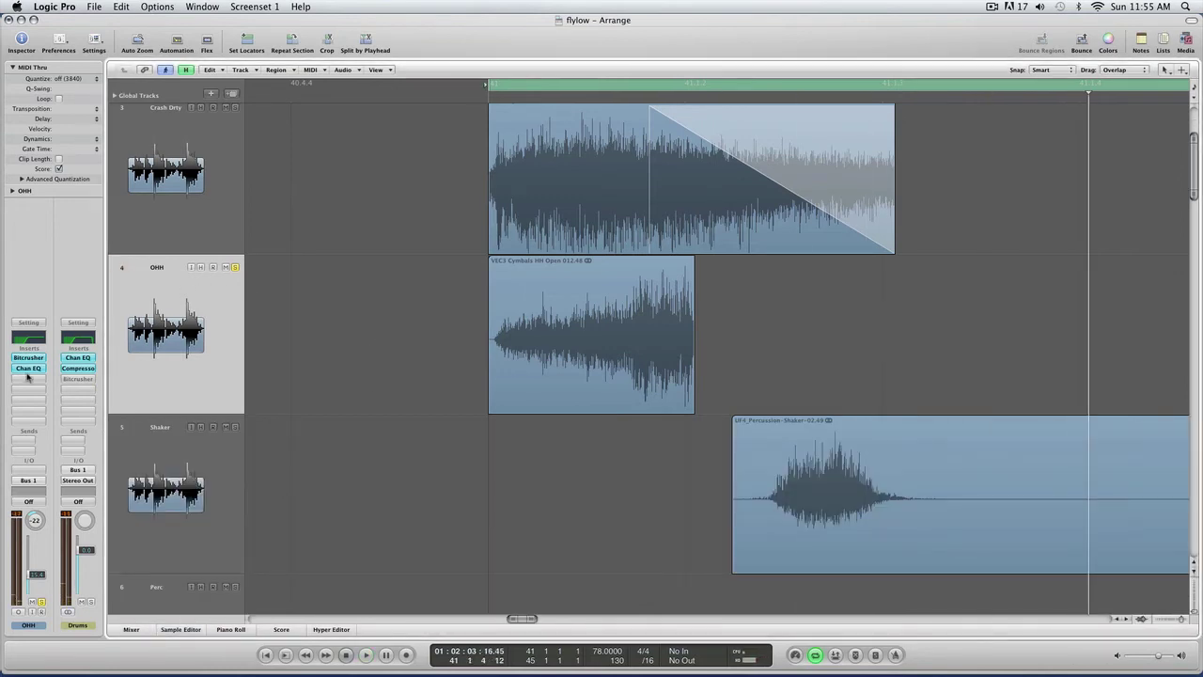
- Bypass the Channel EQ and Bitcrusher on the OHH track and play its dry sound
left_click(29, 369, "alt")
left_click(28, 358, "alt")
key("space")
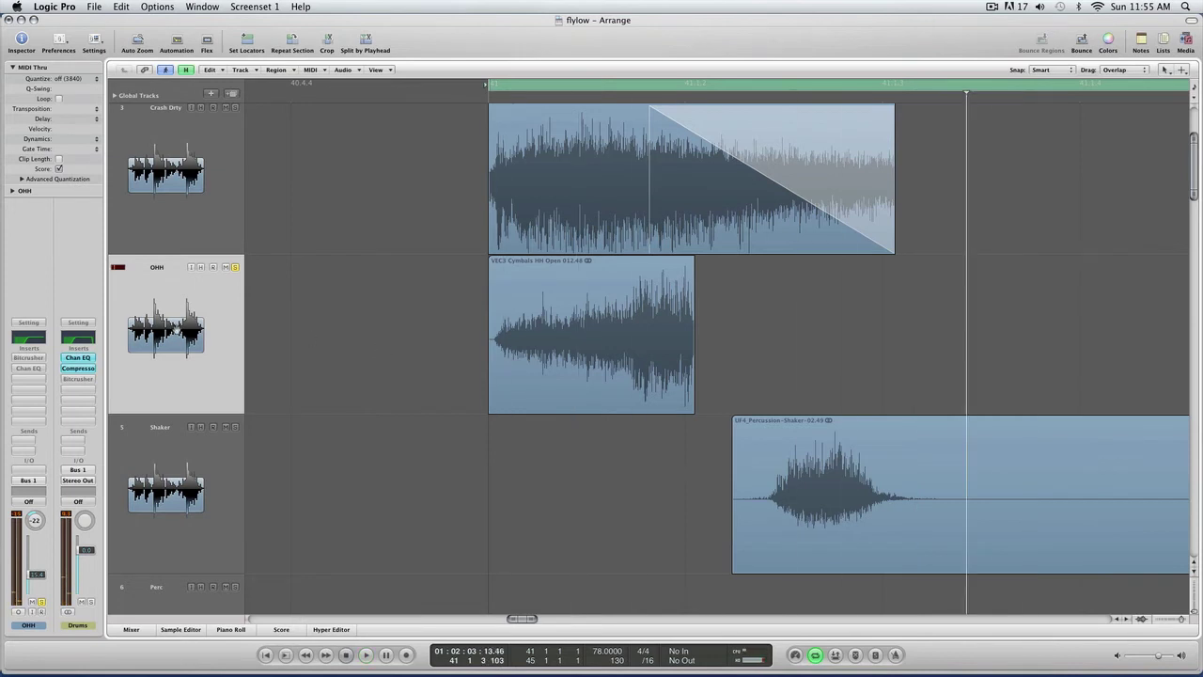
- Turn the OHH track's Bitcrusher and Channel EQ back on from their plug-in windows and close both windows
left_click(32, 358)
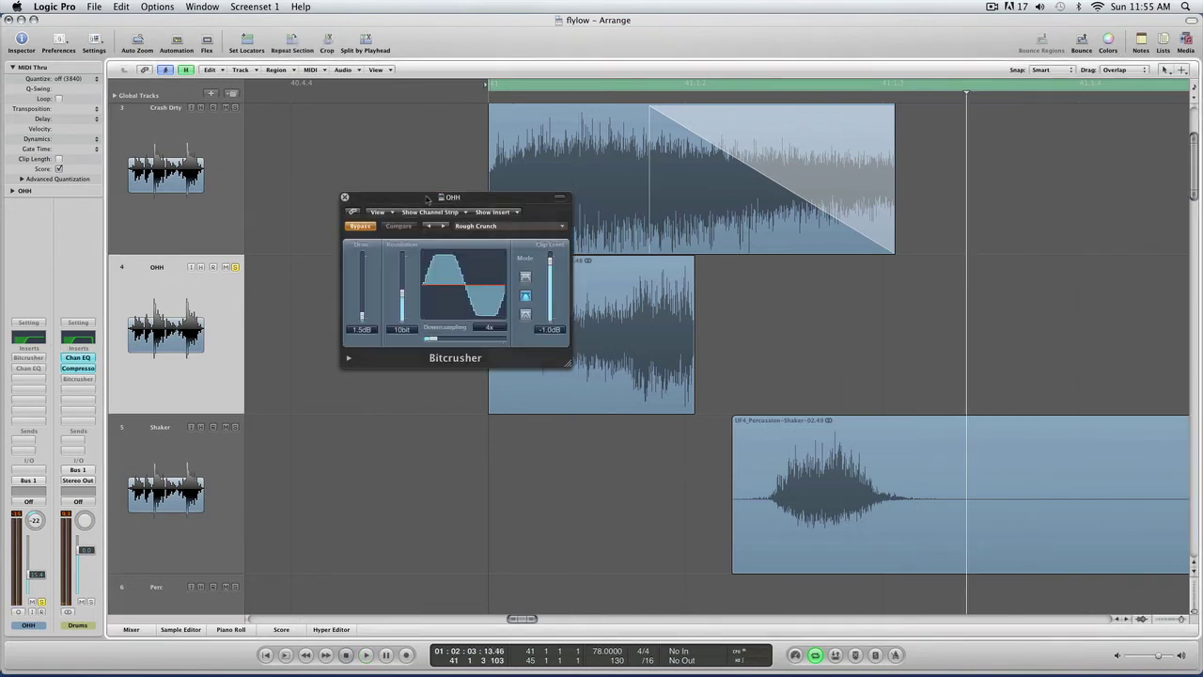
left_click_drag(364, 228, 444, 261)
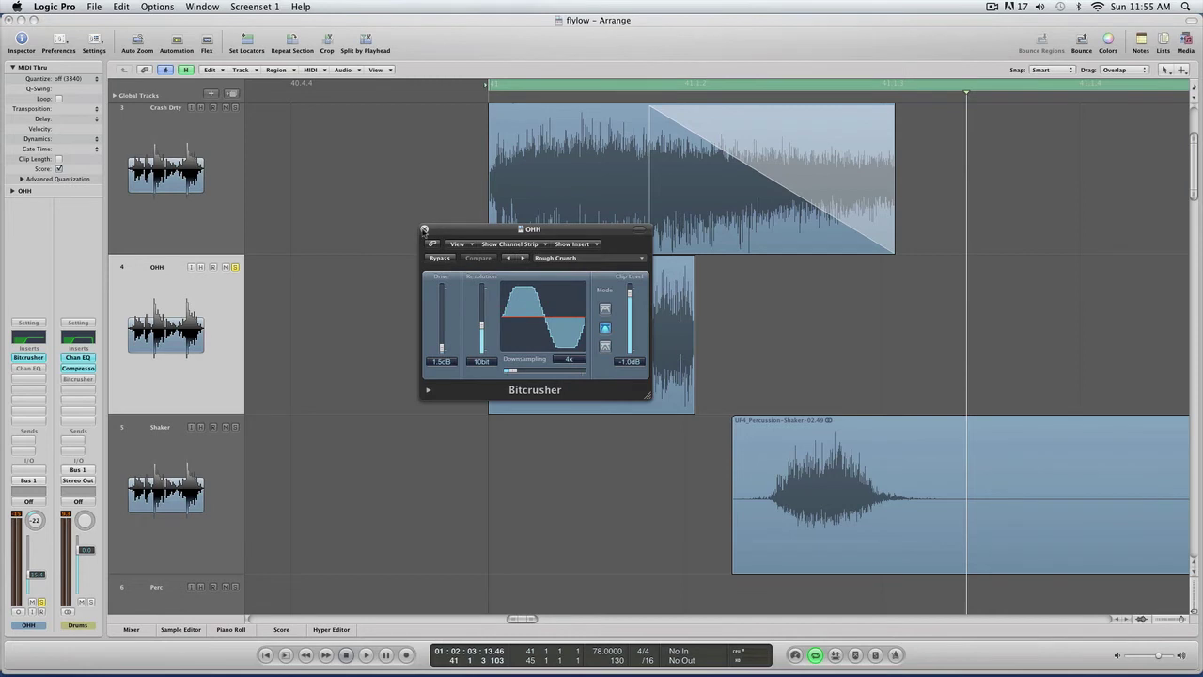
left_click(423, 229)
left_click(28, 367)
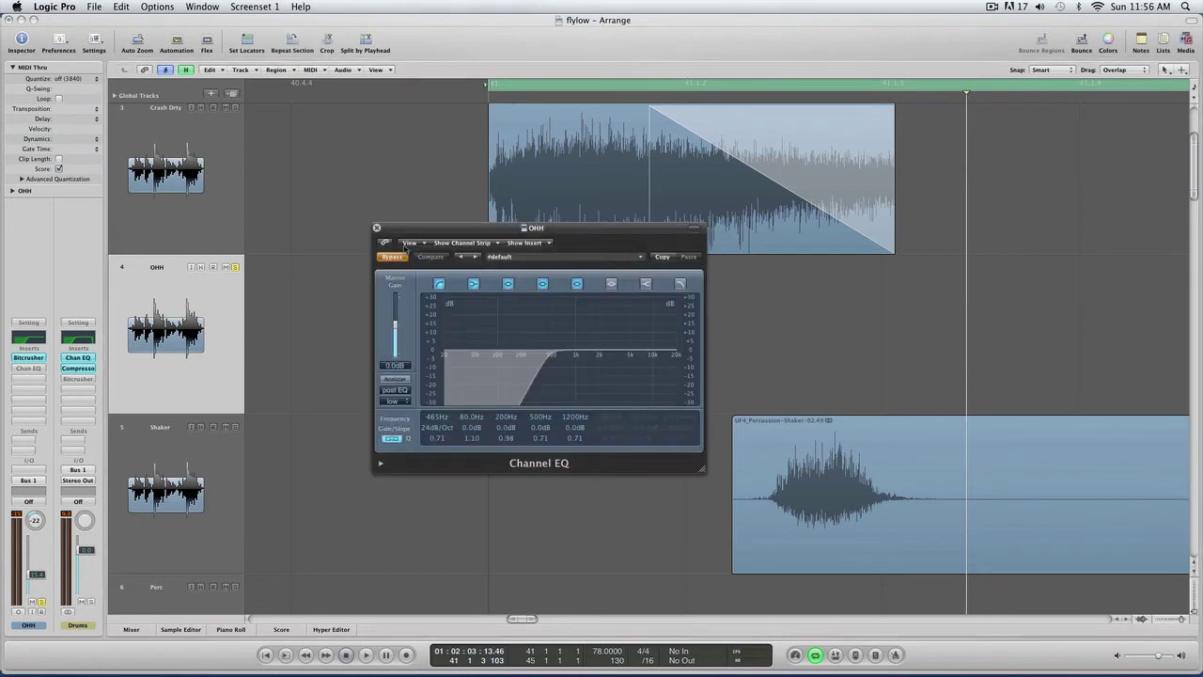
left_click(391, 257)
left_click(377, 228)
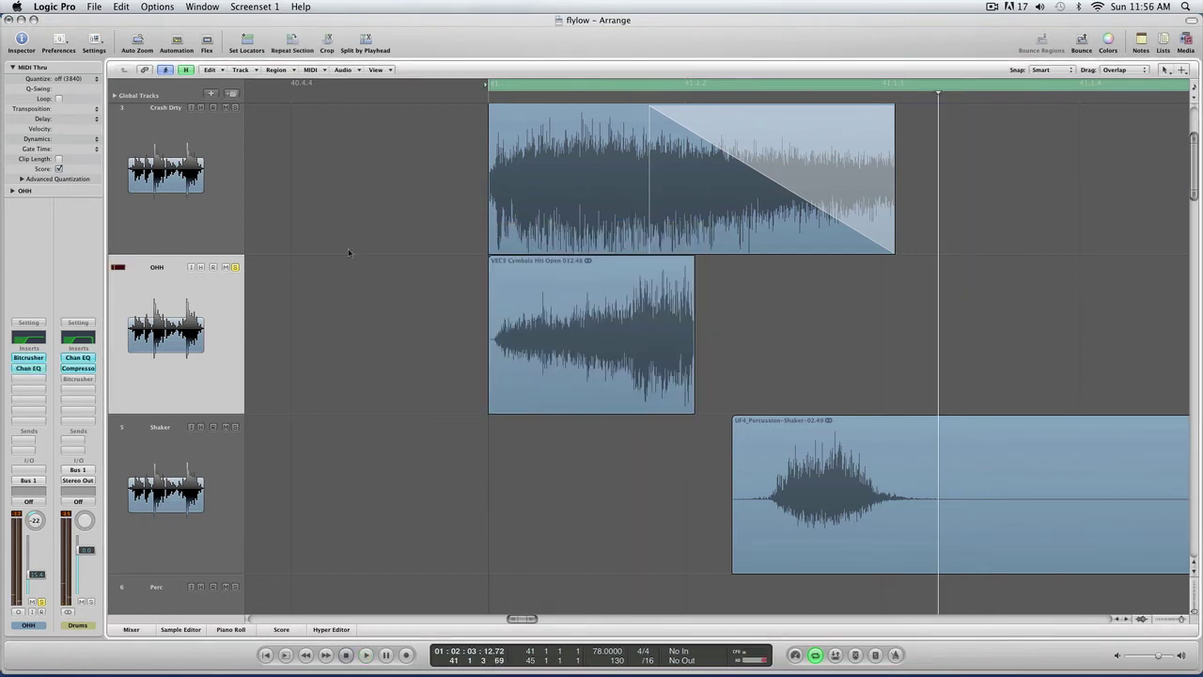
- Unsolo OHH, select the Crash Drty track, and return to the overview of all drum tracks with no region selected
scroll(330, 333, "up", 3)
scroll(329, 332, "right", 2)
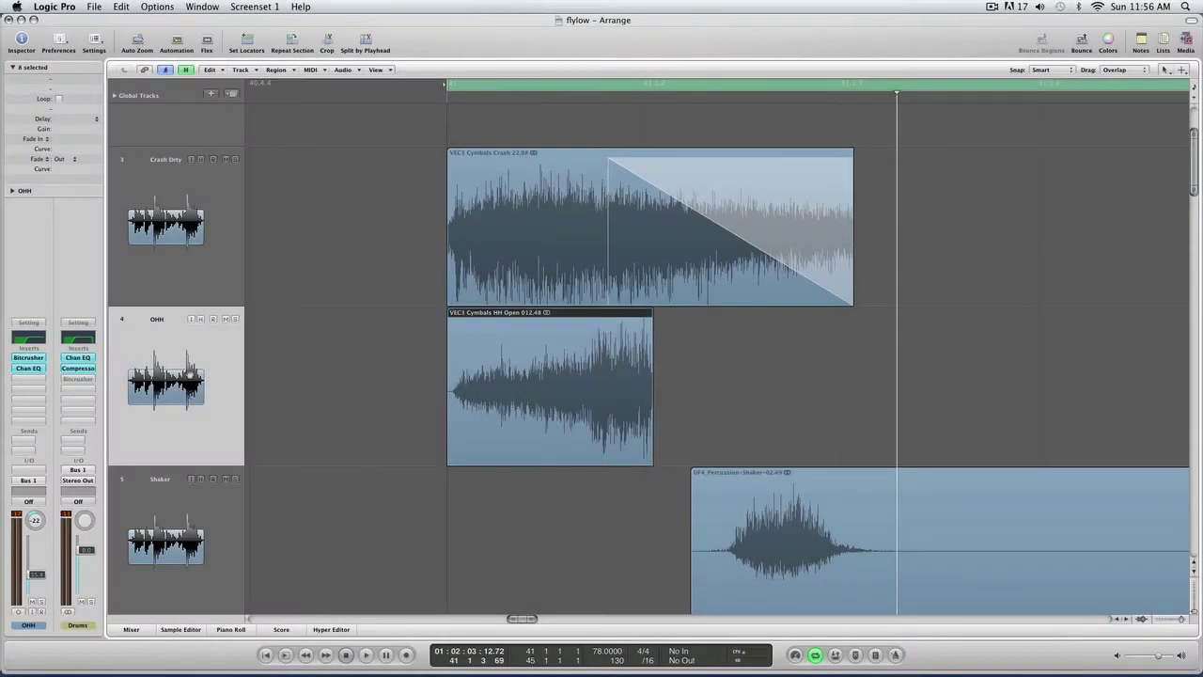
left_click(197, 253)
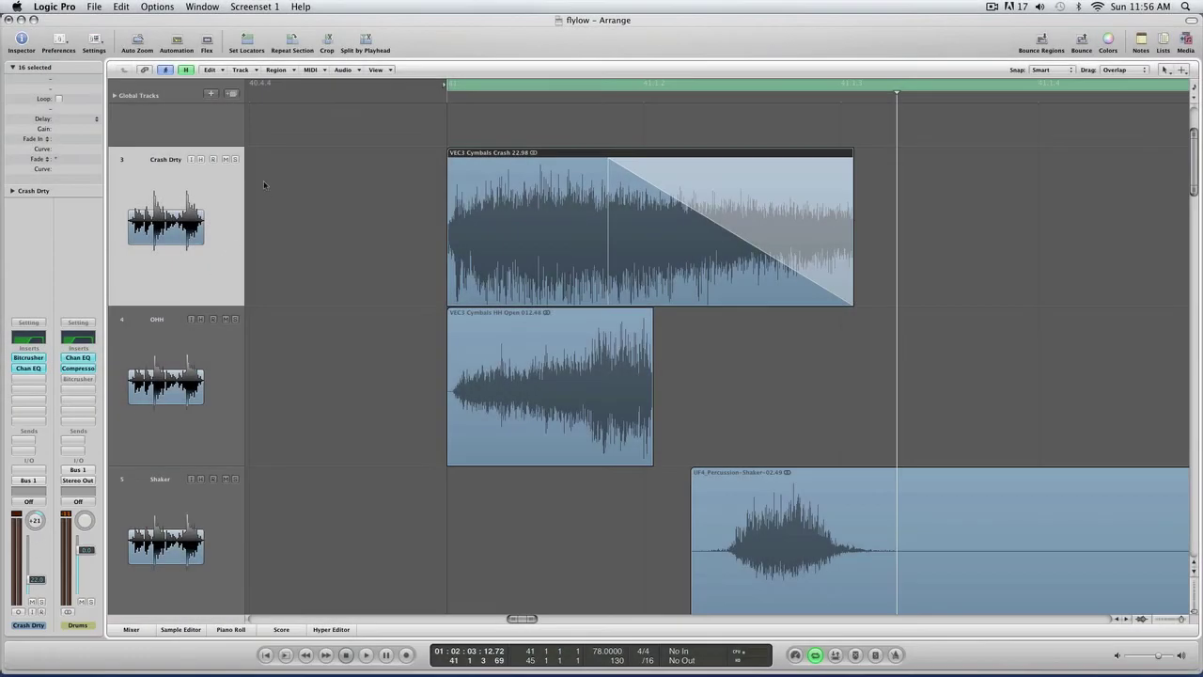
key("z")
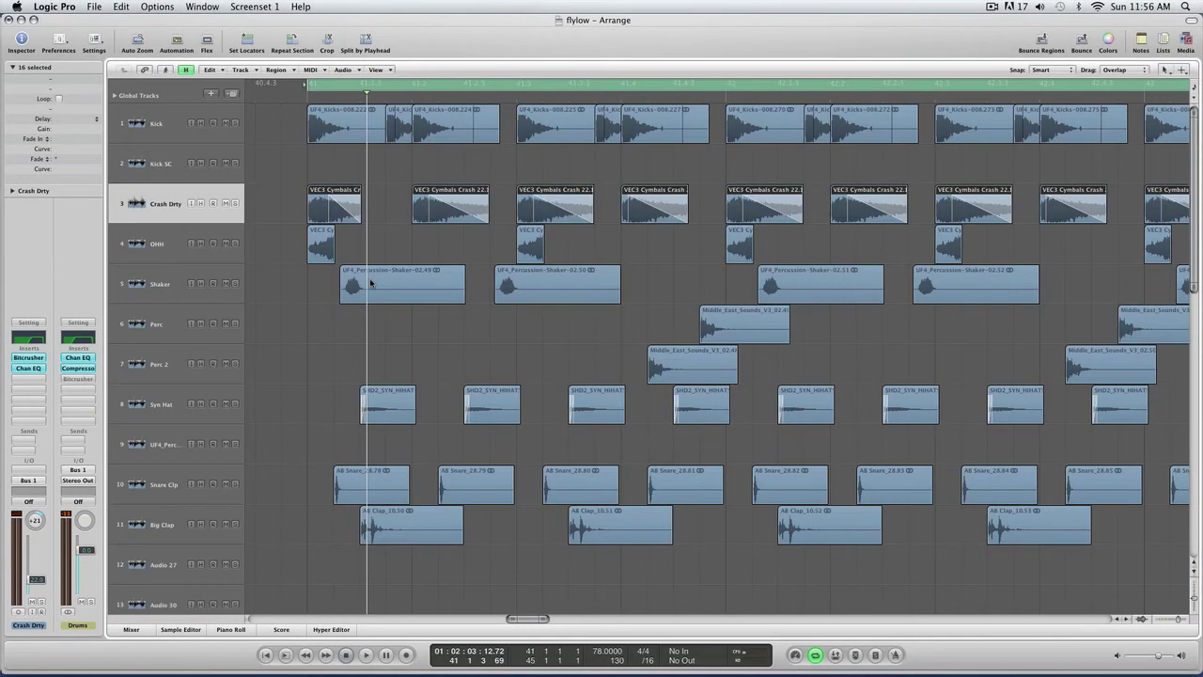
left_click(363, 266)
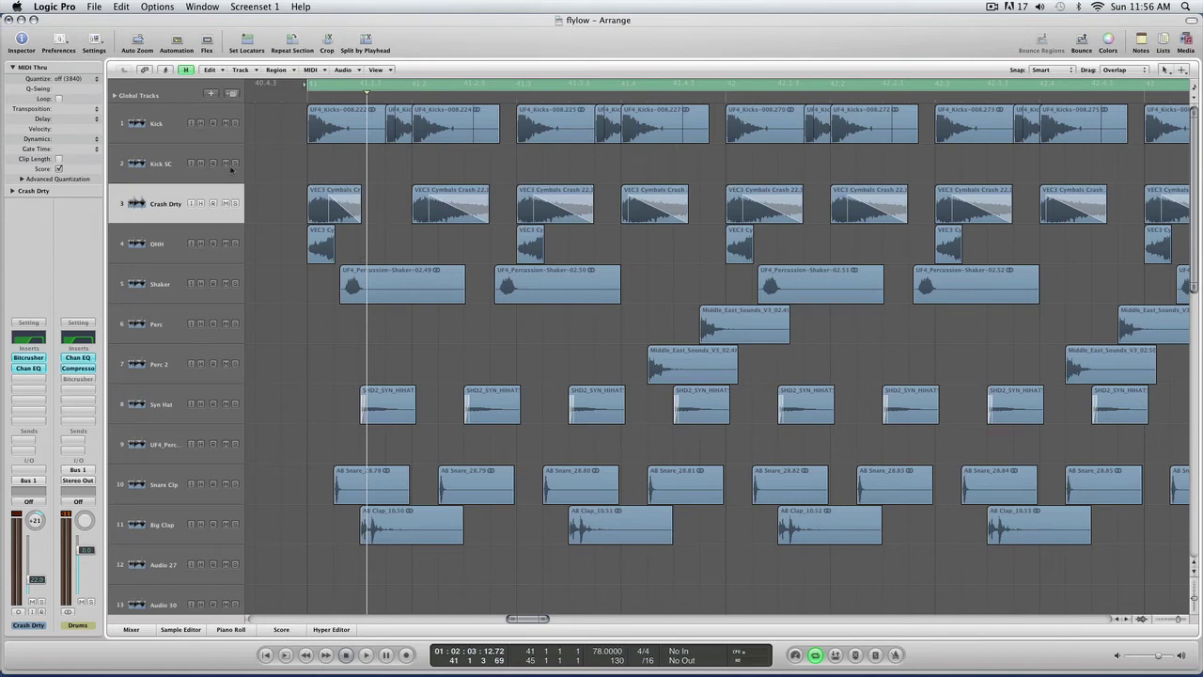
- Solo Kick, Crash Drty, OHH, Snare Clp and Big Clap and listen to them together
left_click(235, 210)
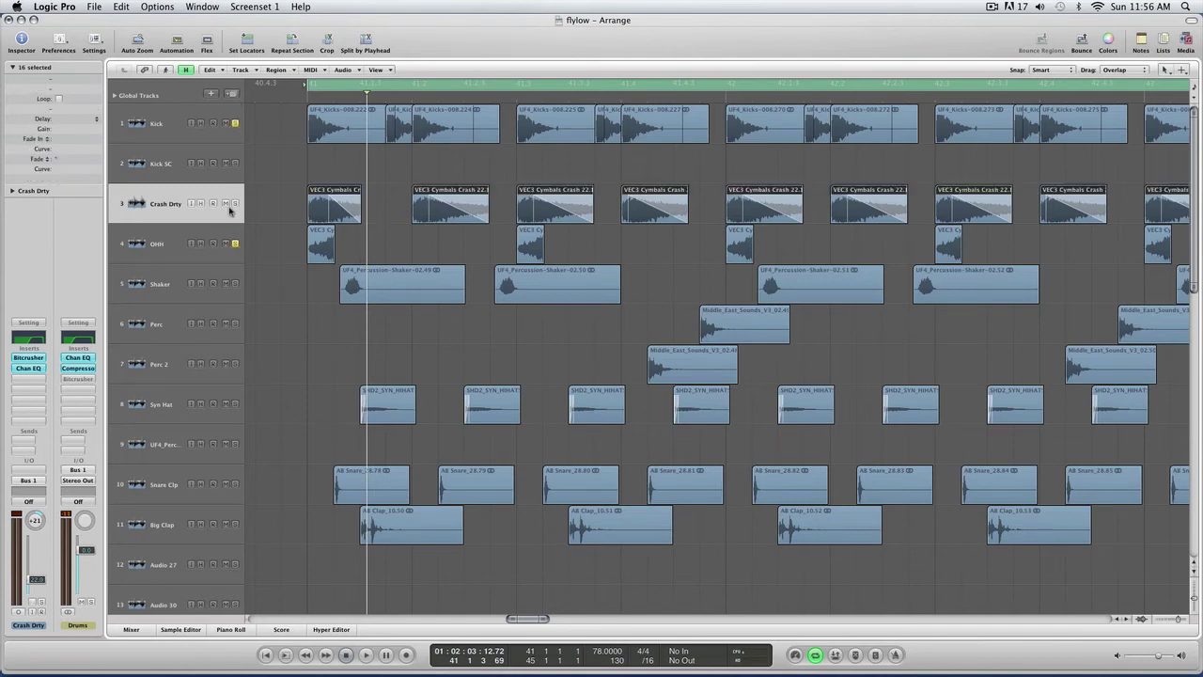
left_click(234, 204)
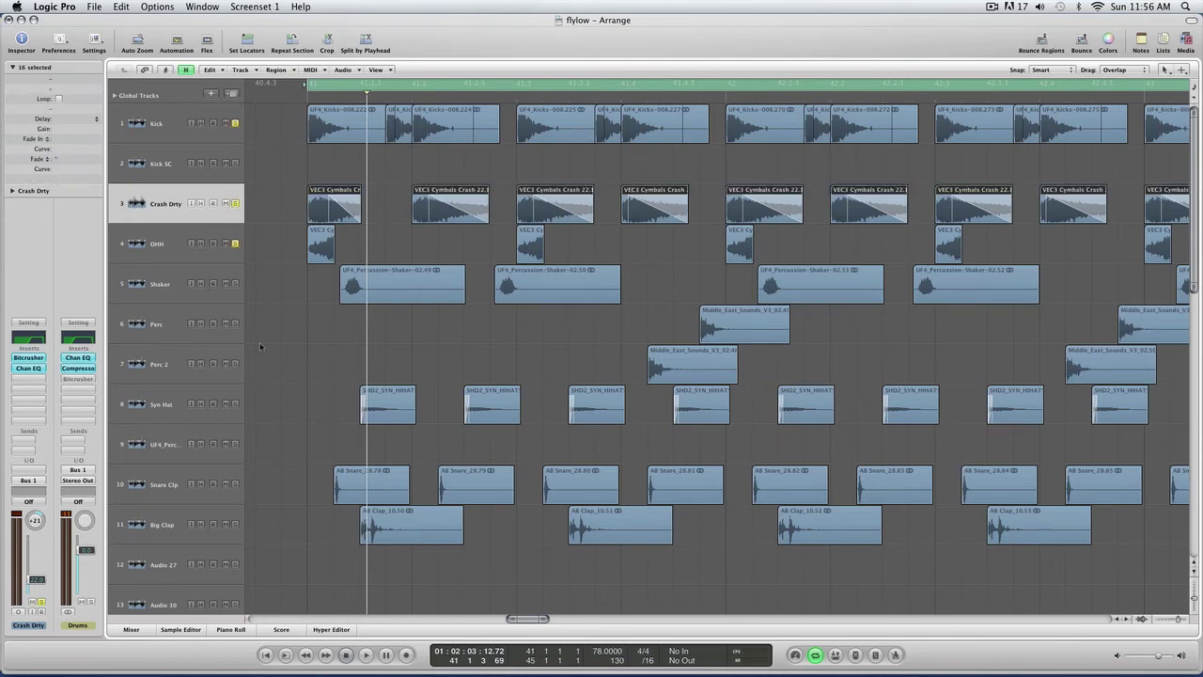
left_click(235, 524)
key("space")
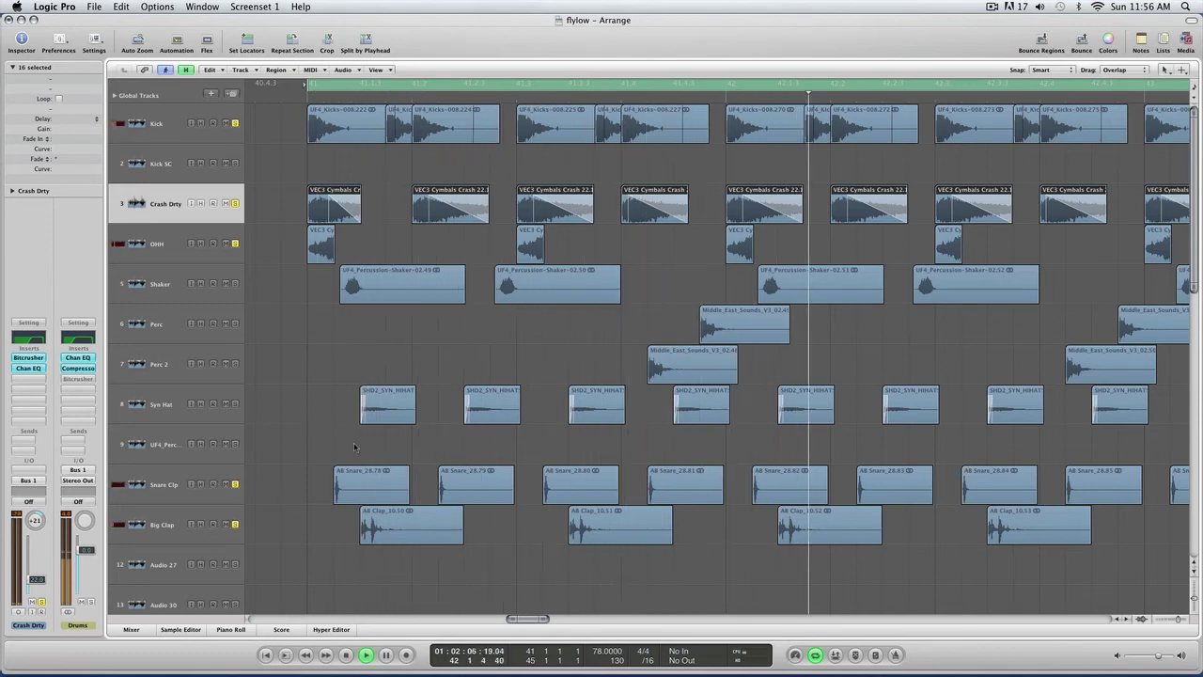
key("space")
left_click(363, 348)
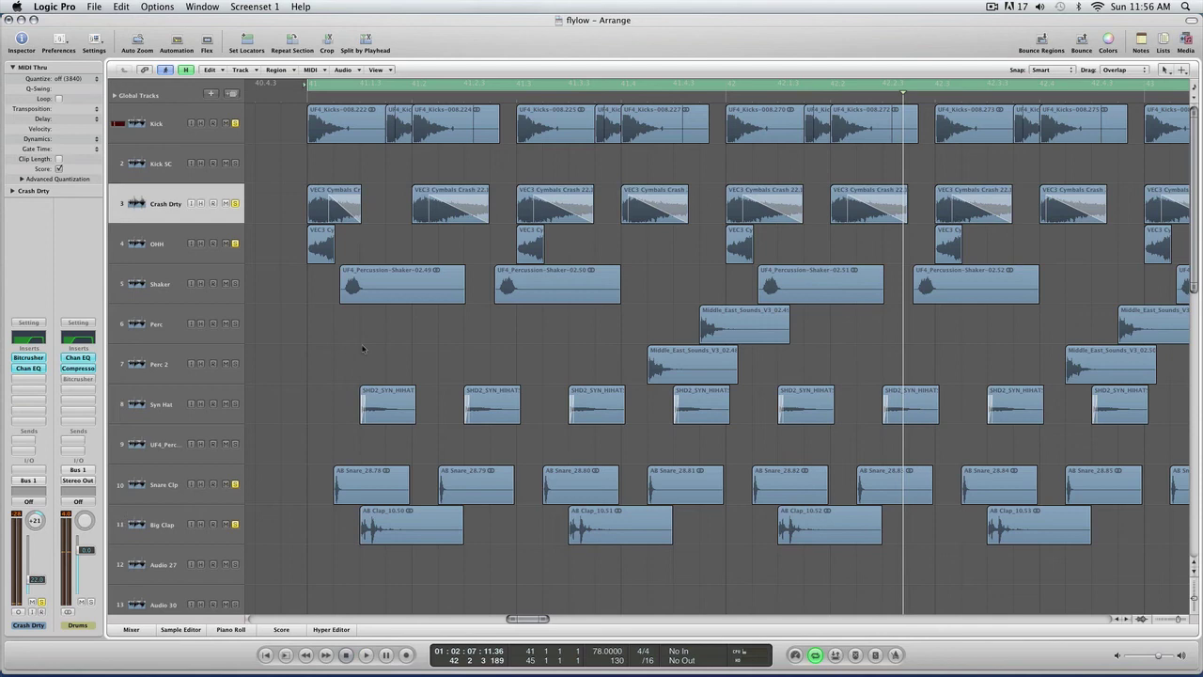
- Solo only the Shaker track, select it and listen to its shaker hits
left_click(234, 284, "alt")
left_click(241, 287)
key("space")
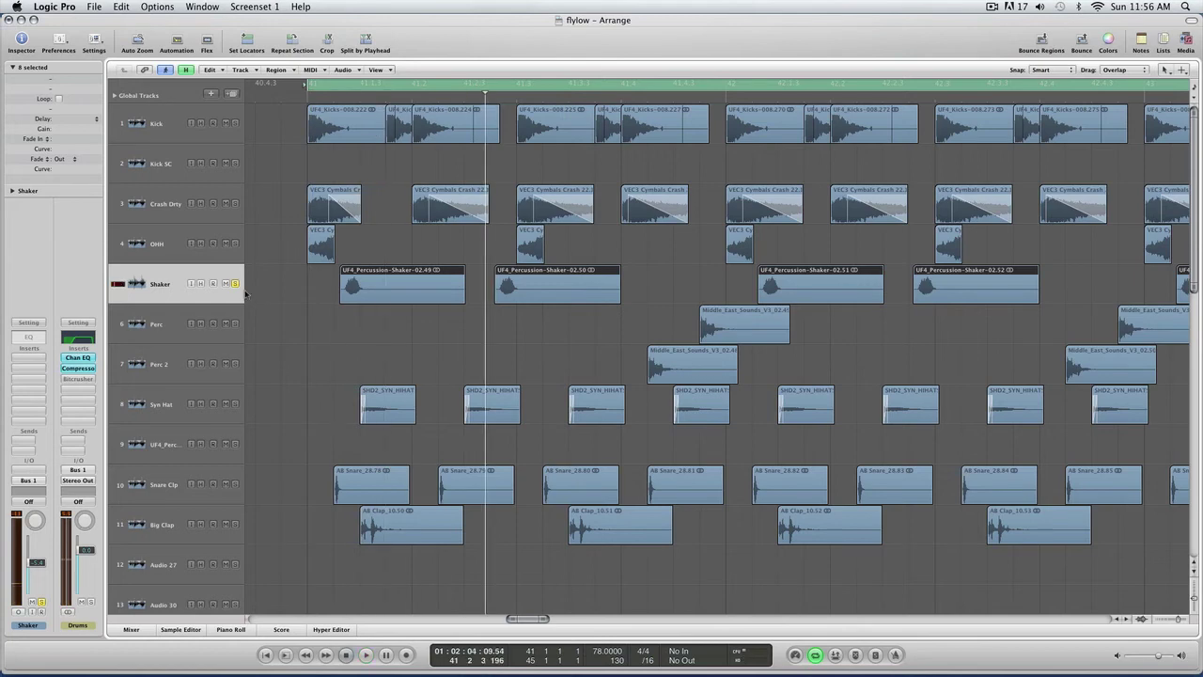
- Add Kick, Crash Drty, OHH, Snare Clp and Big Clap to the Shaker solo and play the combined beat
left_click_drag(236, 246, 236, 207)
left_click(241, 132)
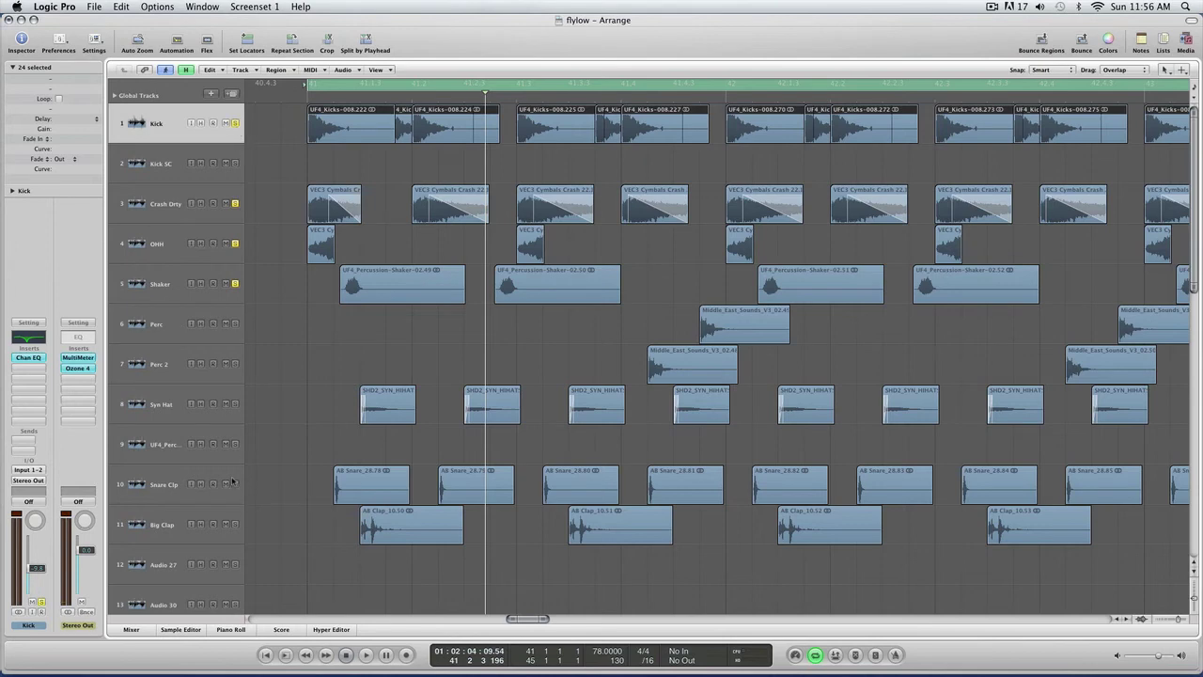
key("space")
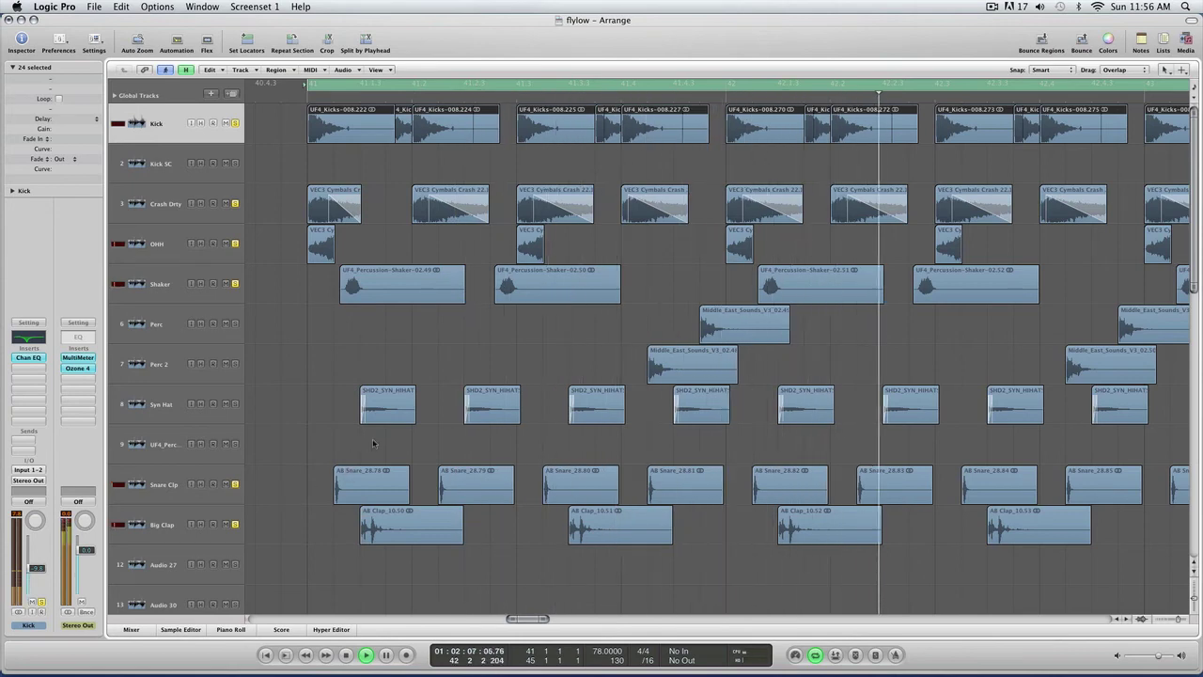
left_click(310, 343)
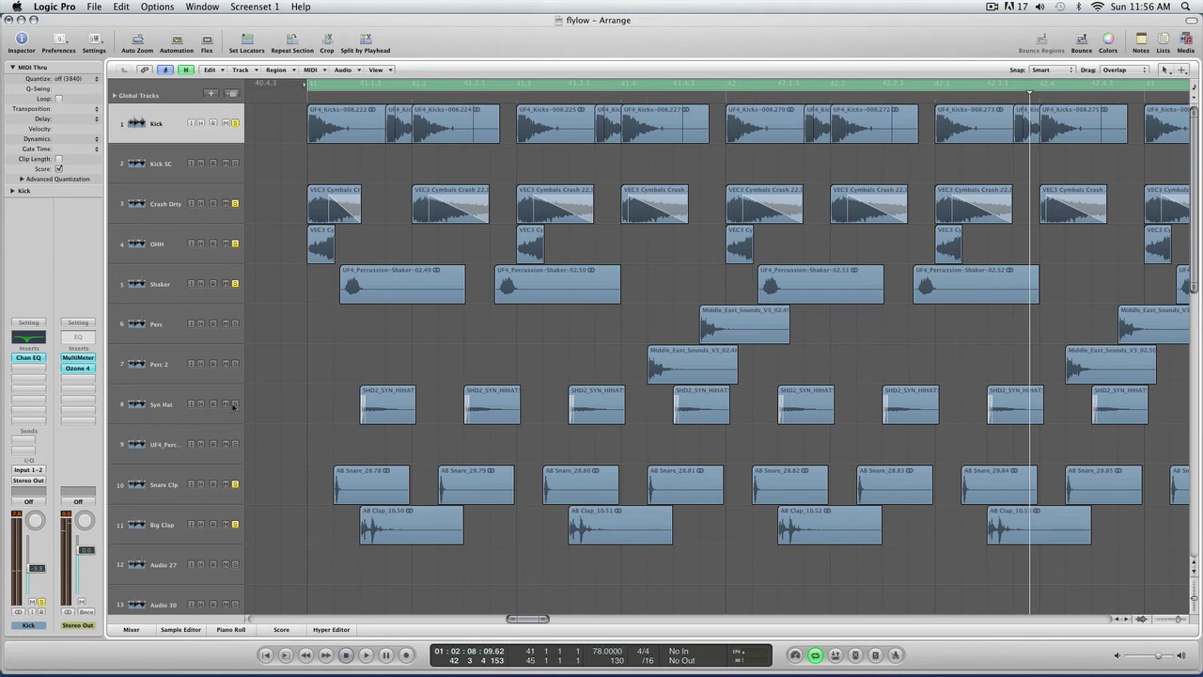
- Solo only the Syn Hat track, listen to its hits and select the track
left_click(234, 405)
key("space")
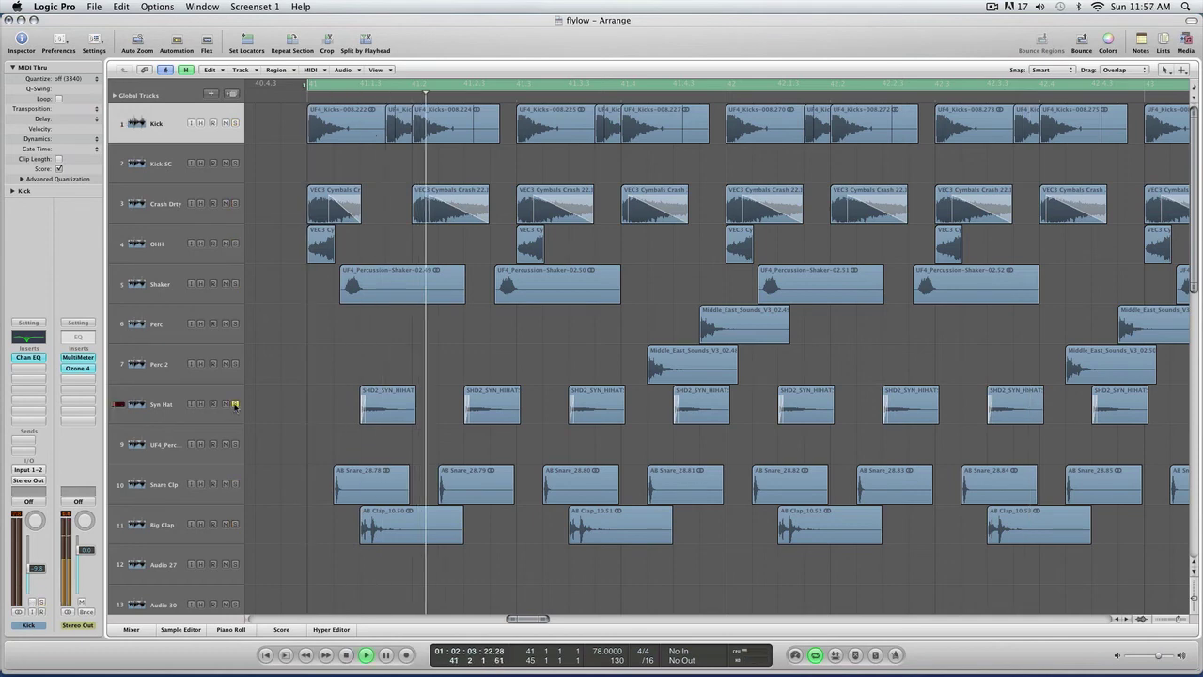
left_click(198, 408)
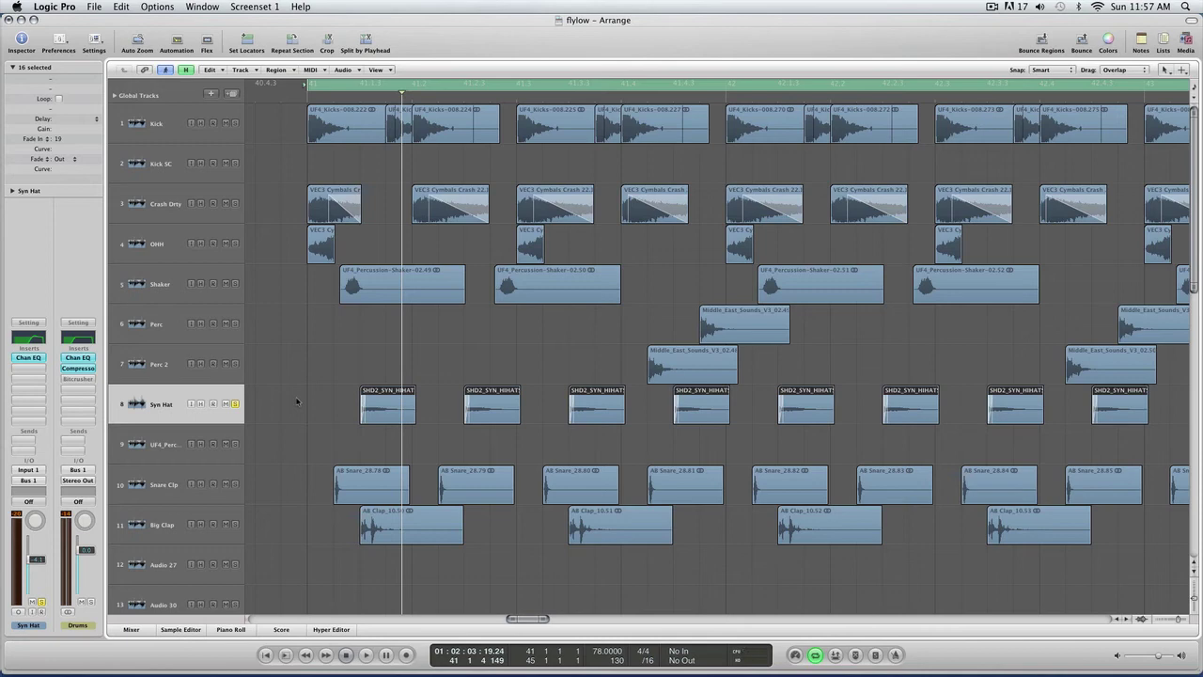
- Remove the fade-in from the first Syn Hat region, SHD2_SYN_HIHATS_008.99
left_click(343, 411, "ctrl+alt")
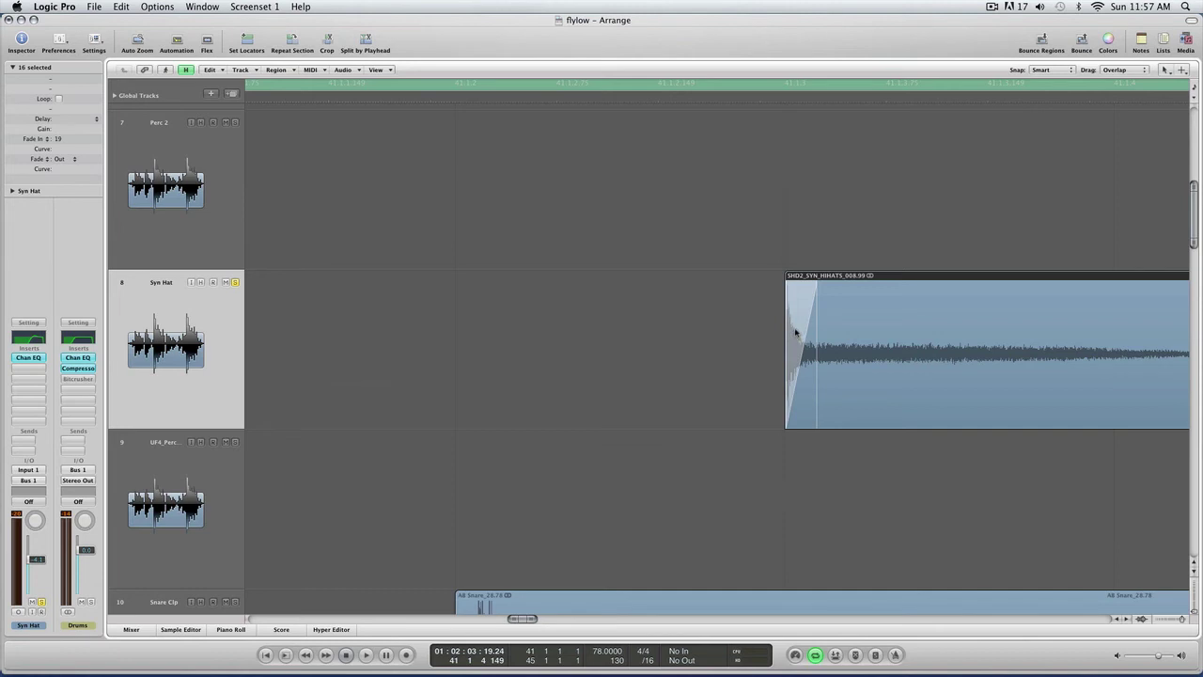
key("Escape")
key("0")
right_click(799, 310)
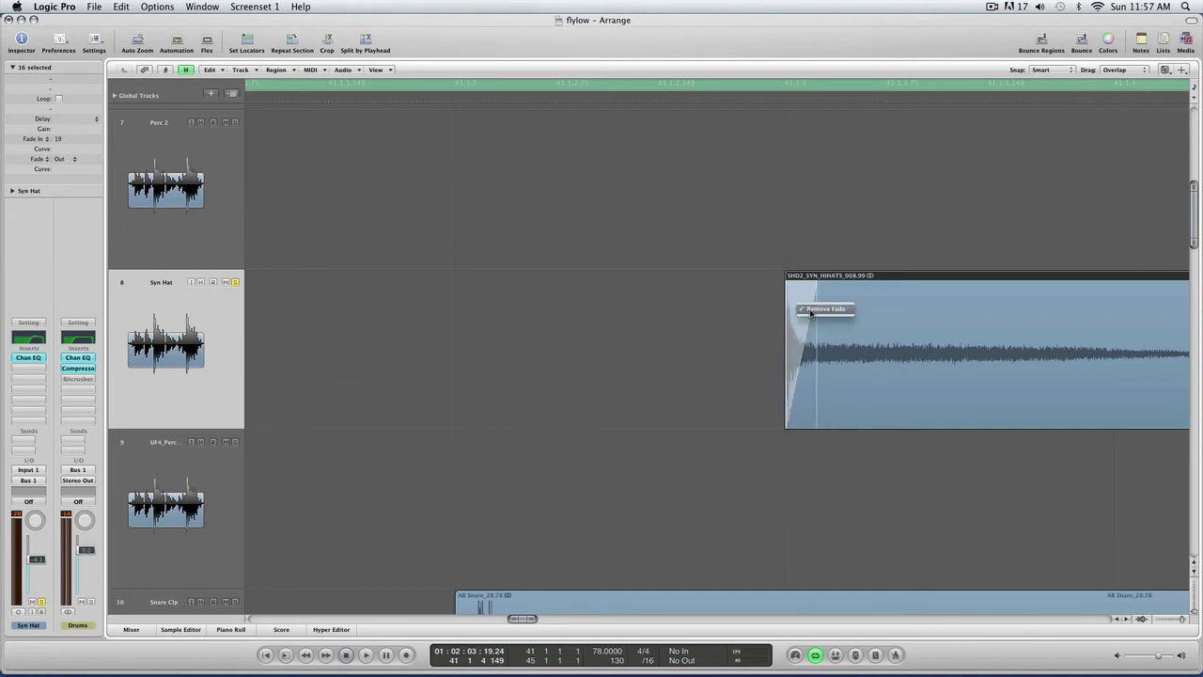
left_click(814, 310)
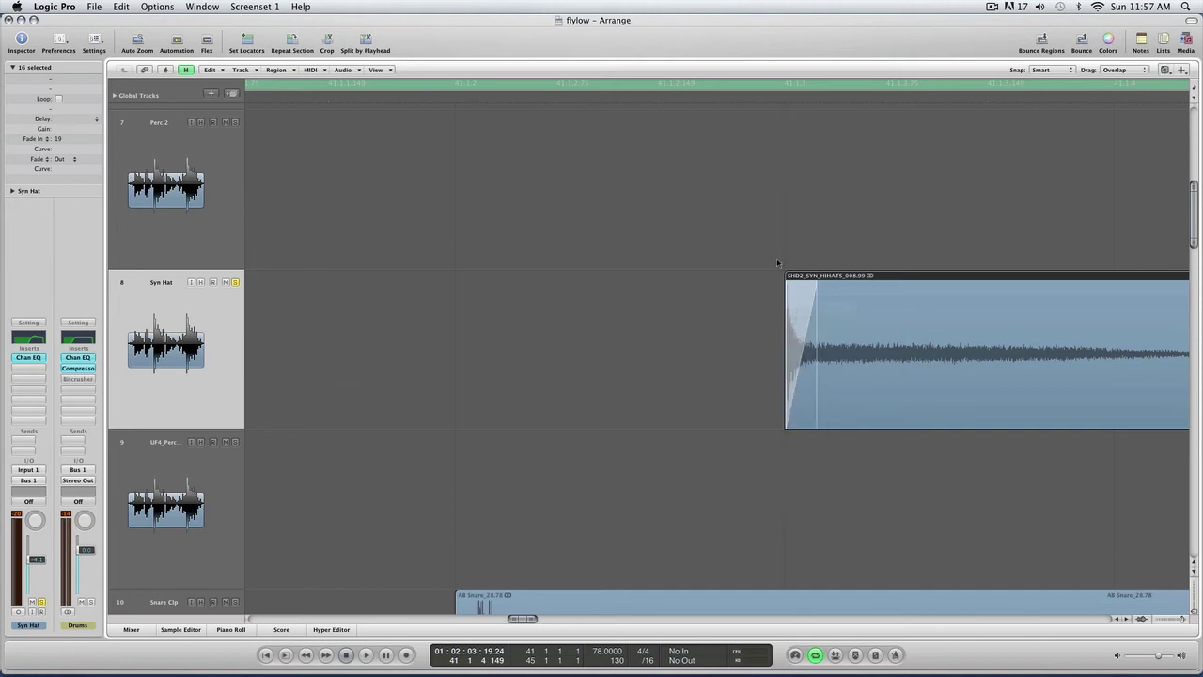
- Play the Syn Hat track from just before its first region to compare the hit without a fade against the faded ones
left_click(758, 90)
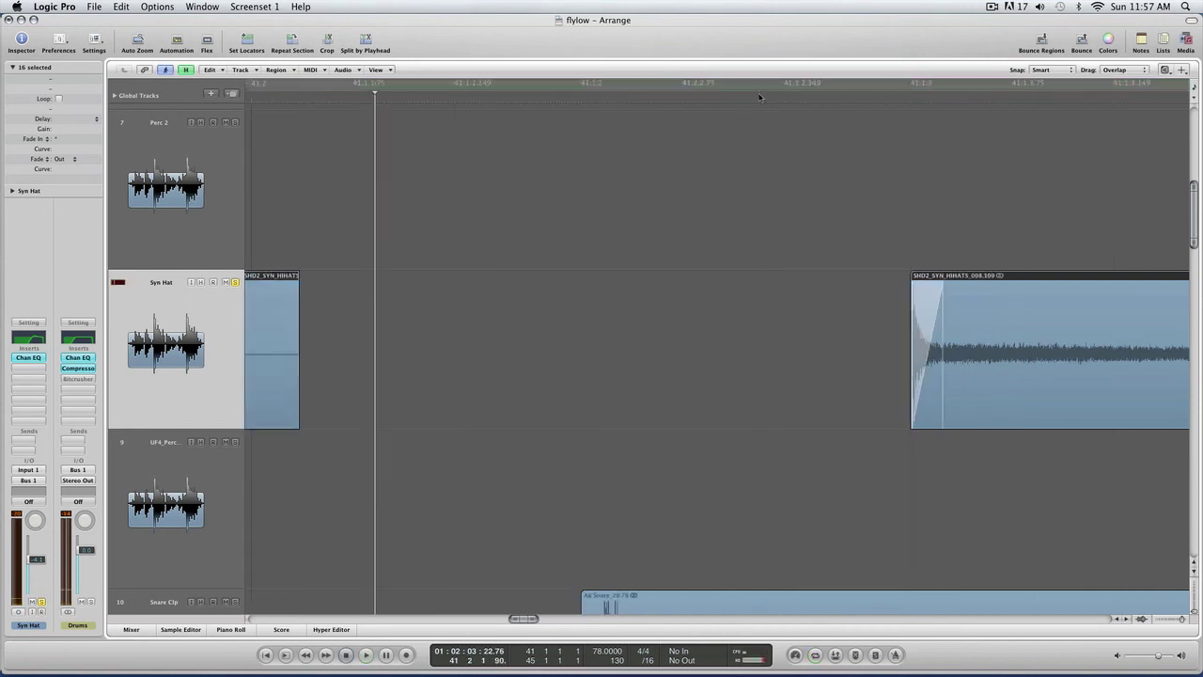
left_click(759, 92)
key("z")
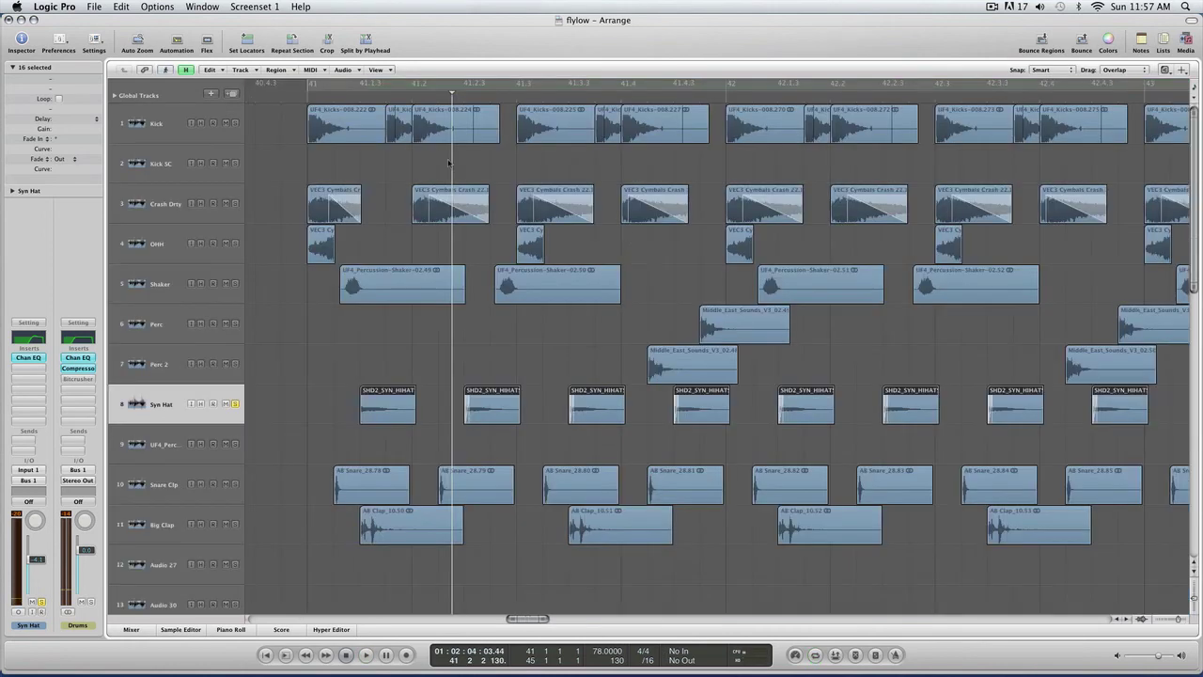
double_click(365, 94)
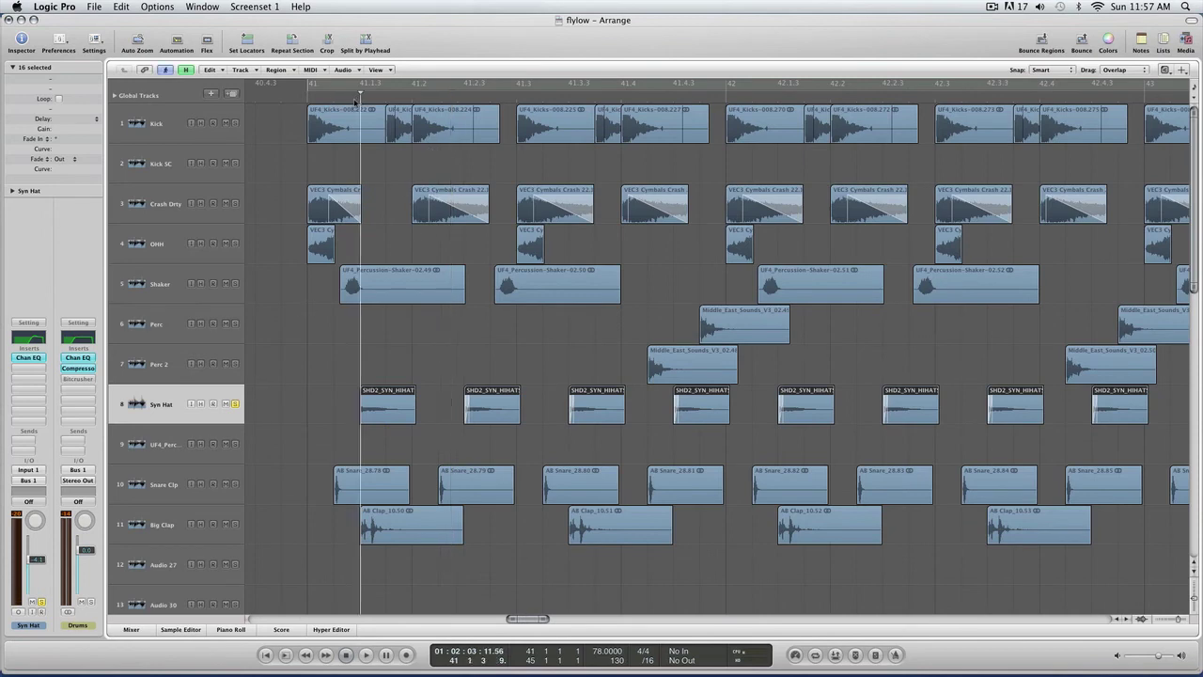
left_click(344, 99)
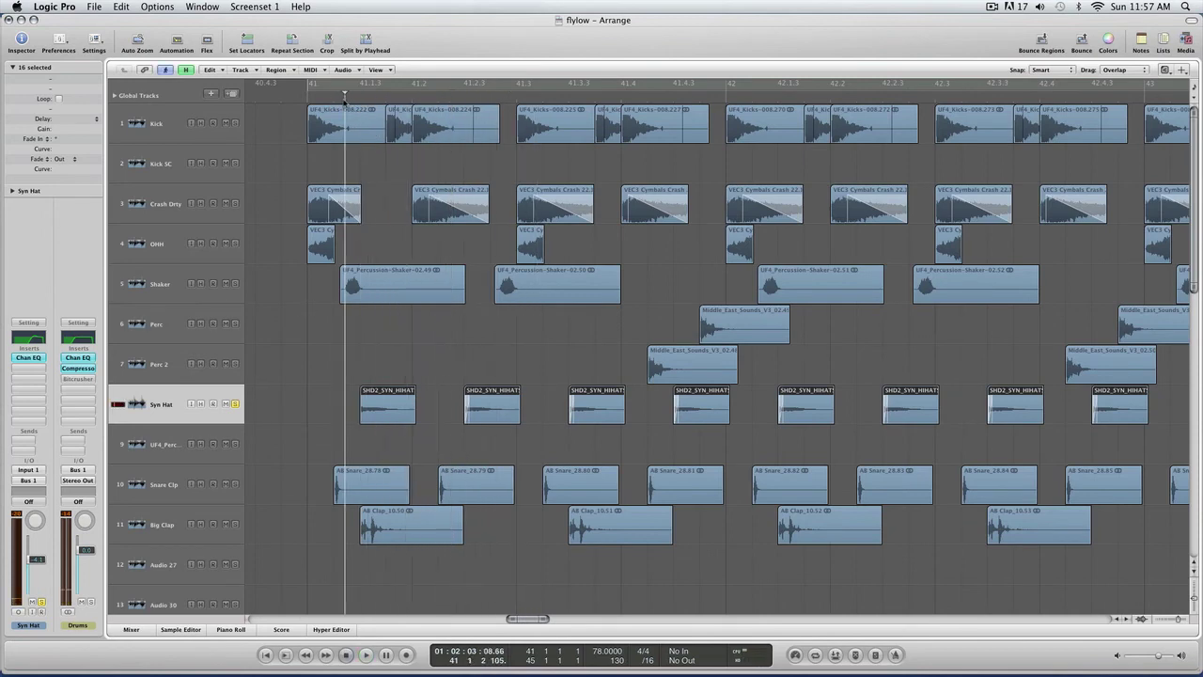
key("space")
left_click(434, 358)
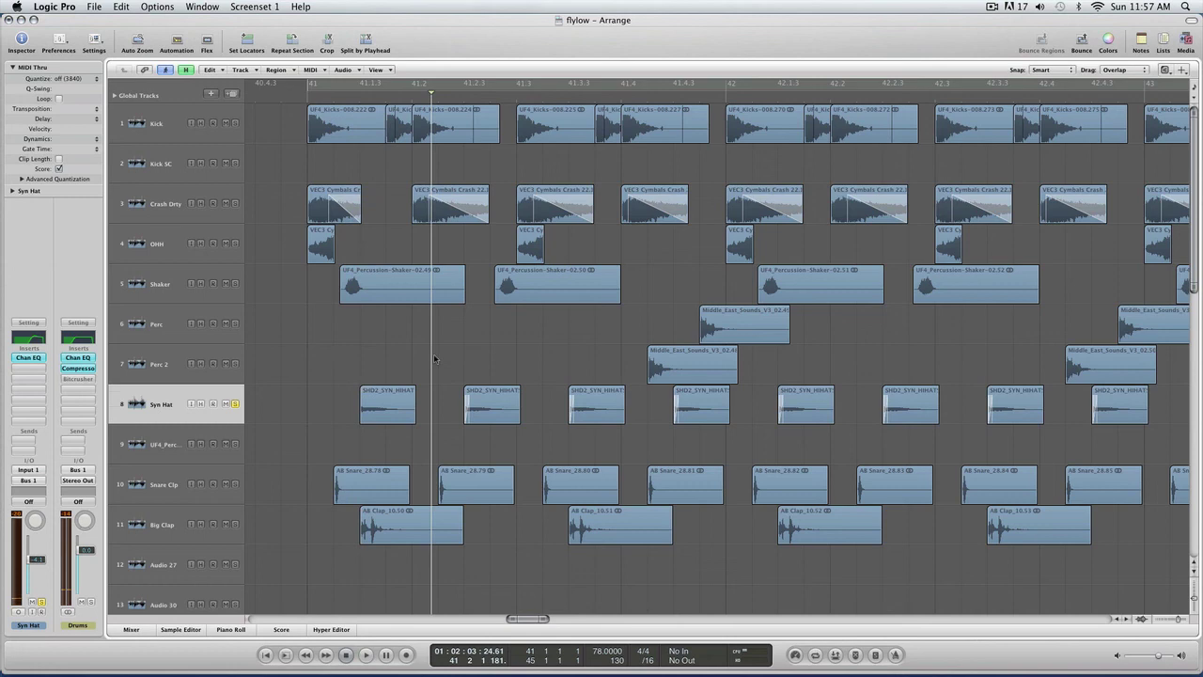
- Replace the first Syn Hat region with a copy of the faded region that follows it
left_click(391, 410)
right_click(391, 409)
left_click(416, 428)
left_click(391, 410)
left_click_drag(483, 407, 379, 416)
- Solo Kick, Kick SC, Crash Drty, OHH, Shaker, Snare Clp and Big Clap with Syn Hat and play them with cycling on
left_click_drag(236, 283, 232, 184)
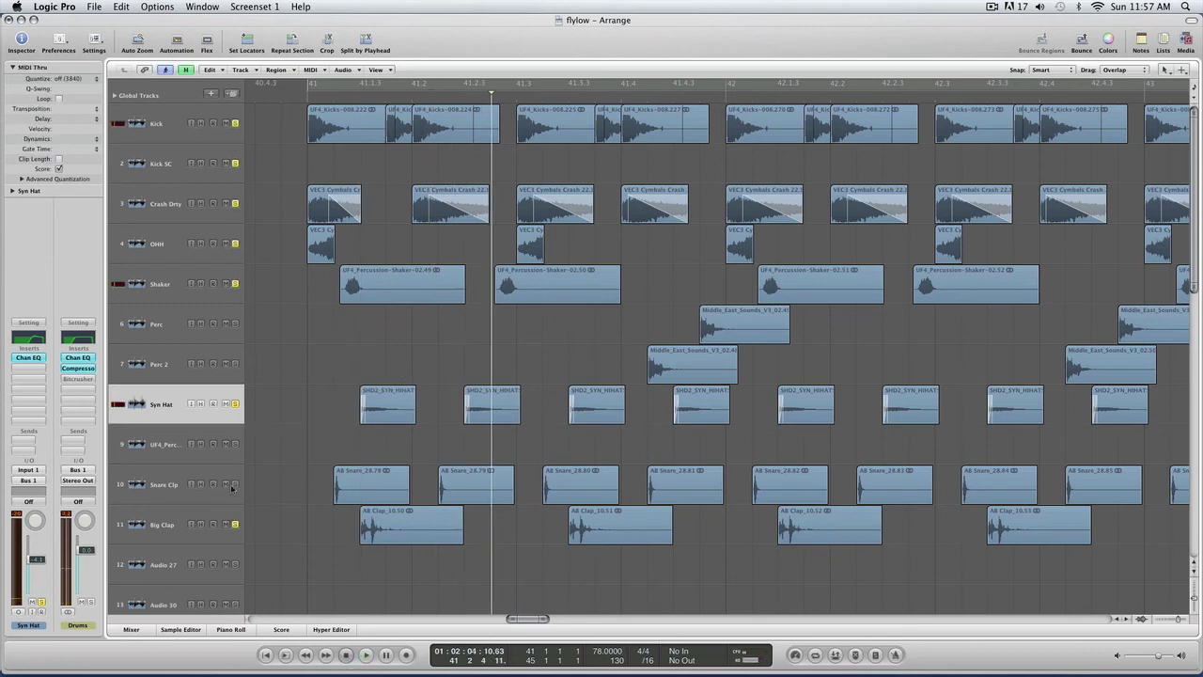
left_click(234, 485)
left_click(421, 84)
key("space")
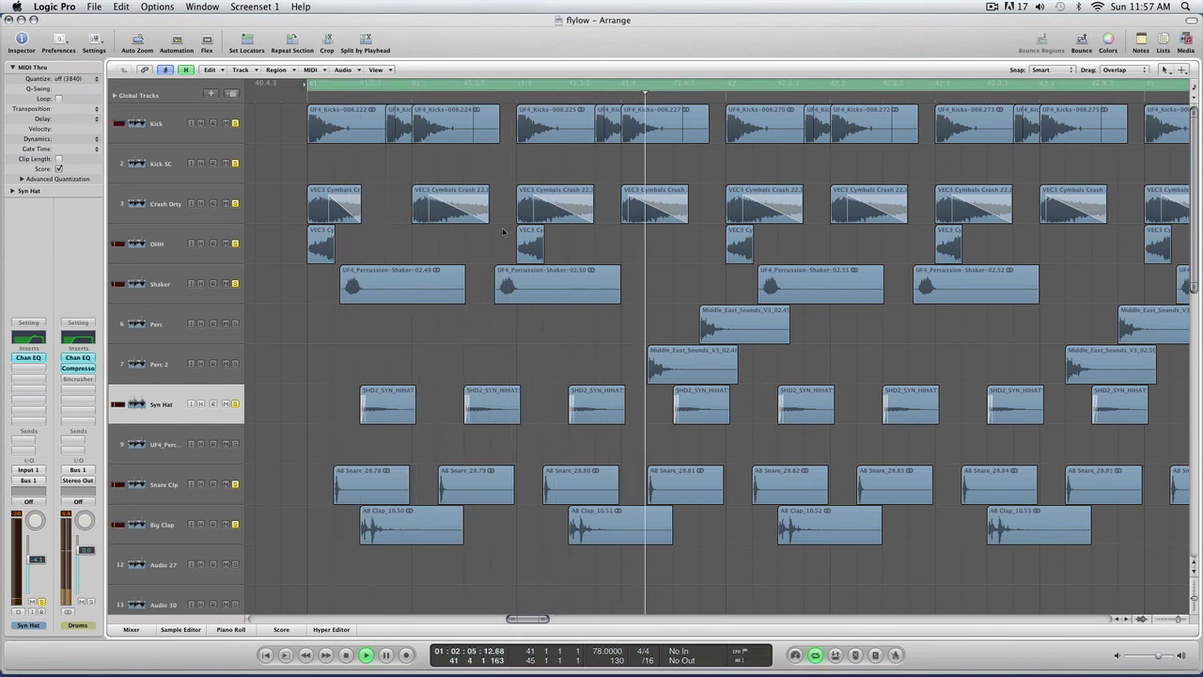
key("space")
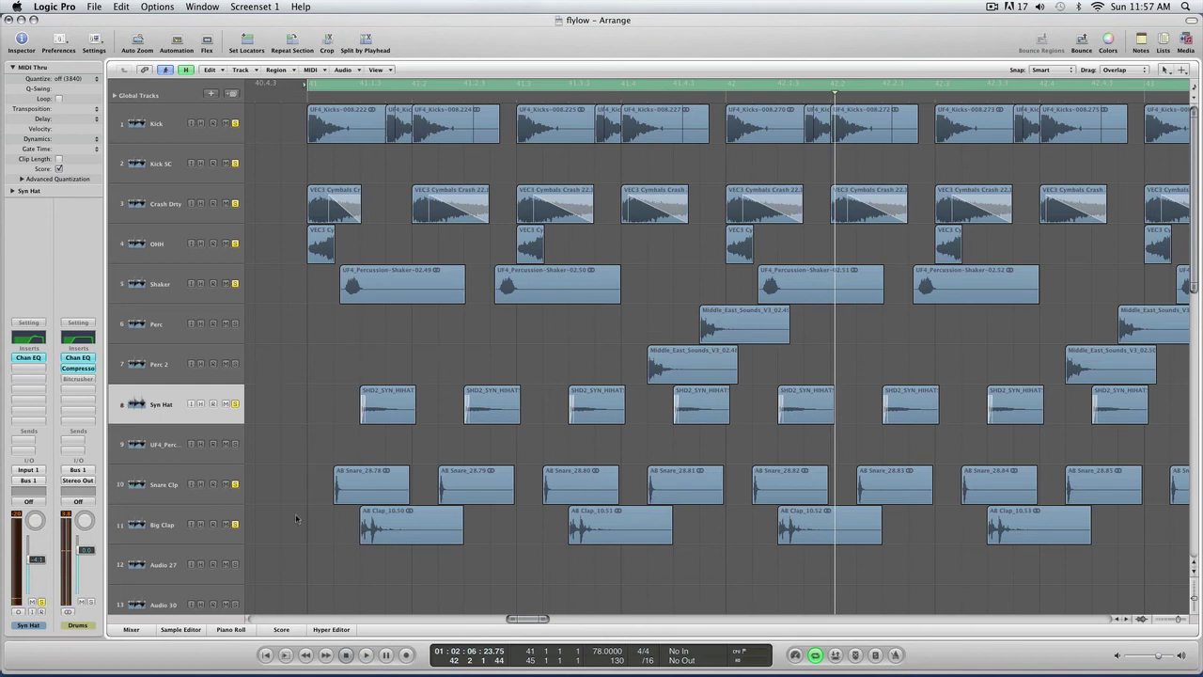
- Select the first Big Clap region and solo only that track to listen to the clap
left_click(401, 535)
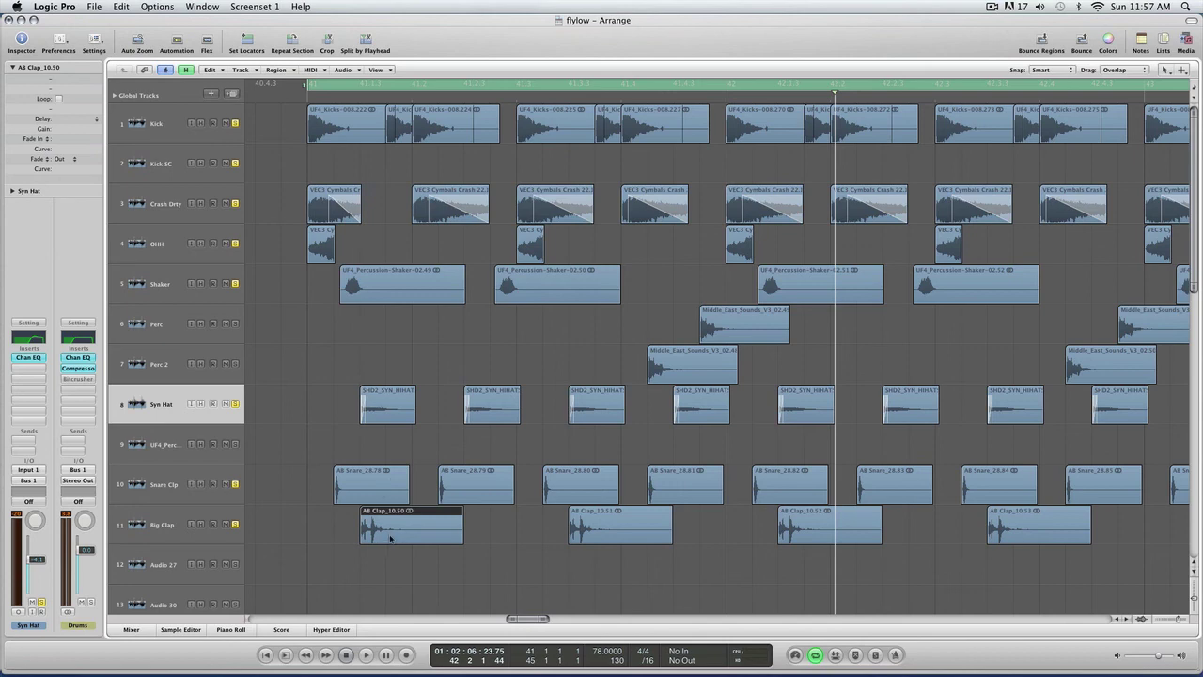
left_click(236, 526, "alt")
key("space")
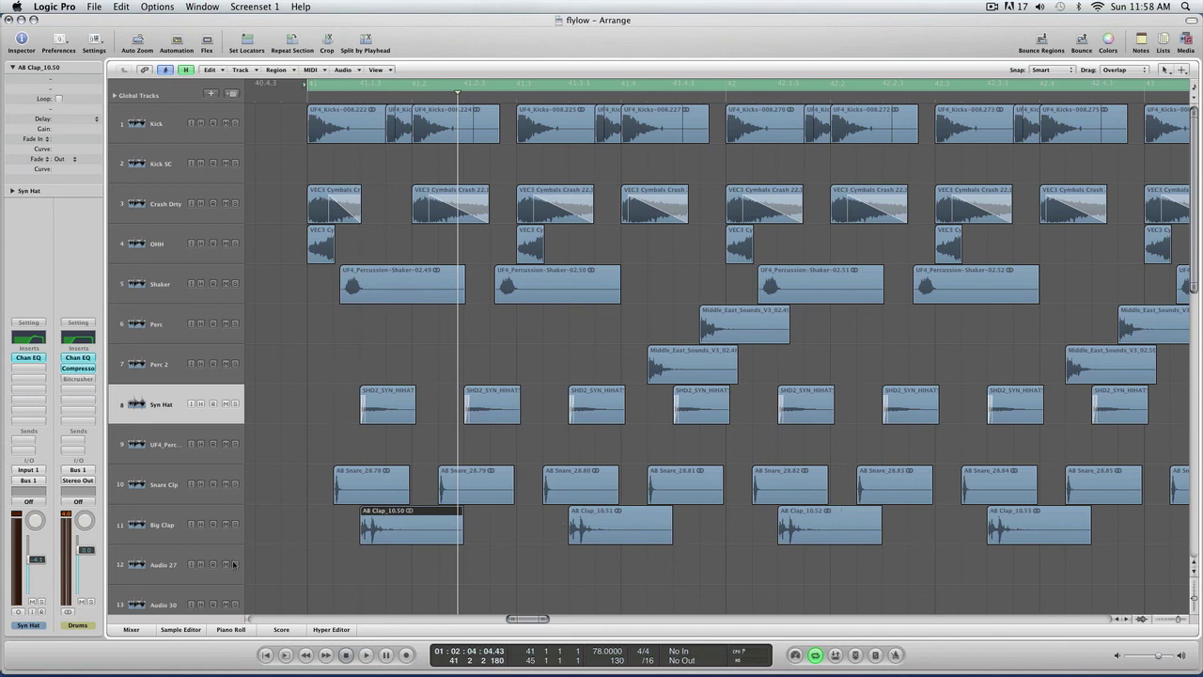
- Solo all the drum tracks from Kick down to Audio 27 except Perc and Perc 2 and play the beat
left_click_drag(234, 564, 230, 423)
left_click_drag(235, 283, 225, 167)
key("space")
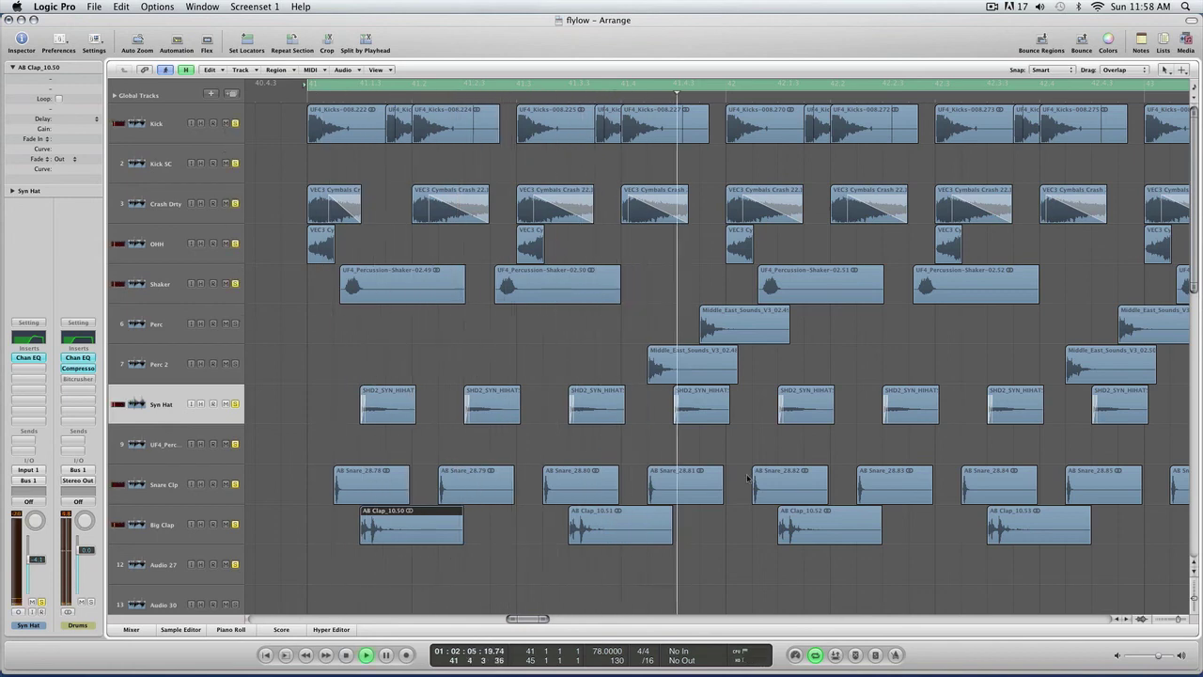
- Stop the full beat, solo only Perc and Perc 2, and play them from just before the first Perc 2 region
left_click(393, 340)
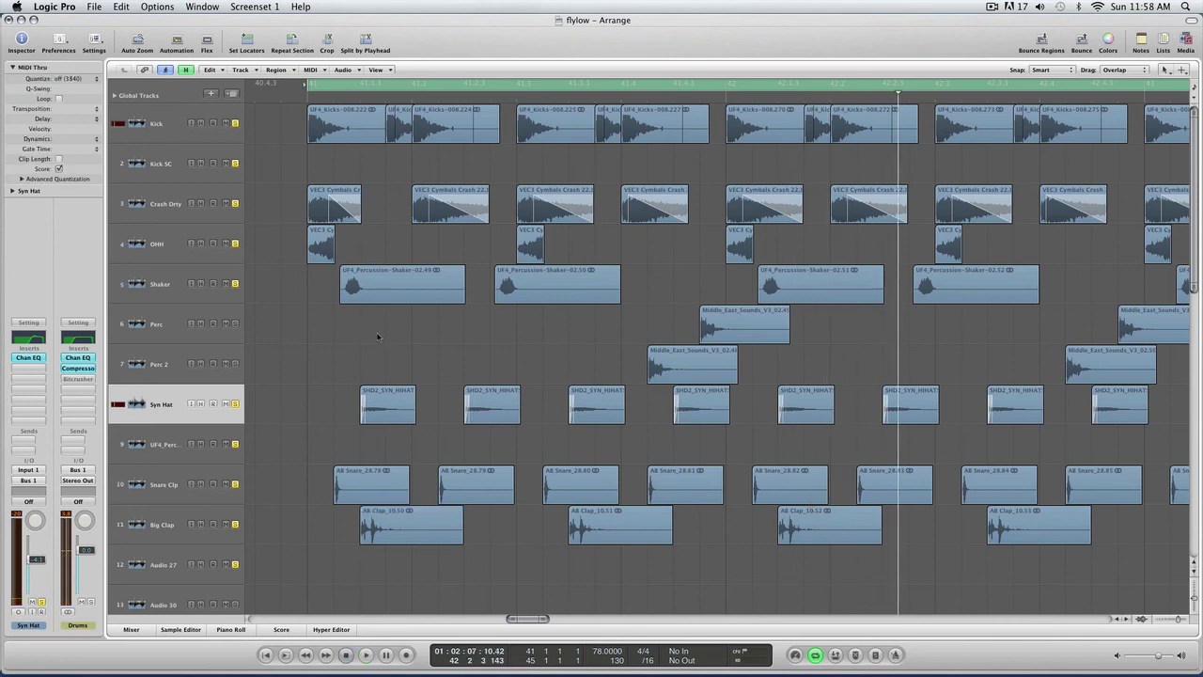
left_click(235, 323)
left_click(236, 358)
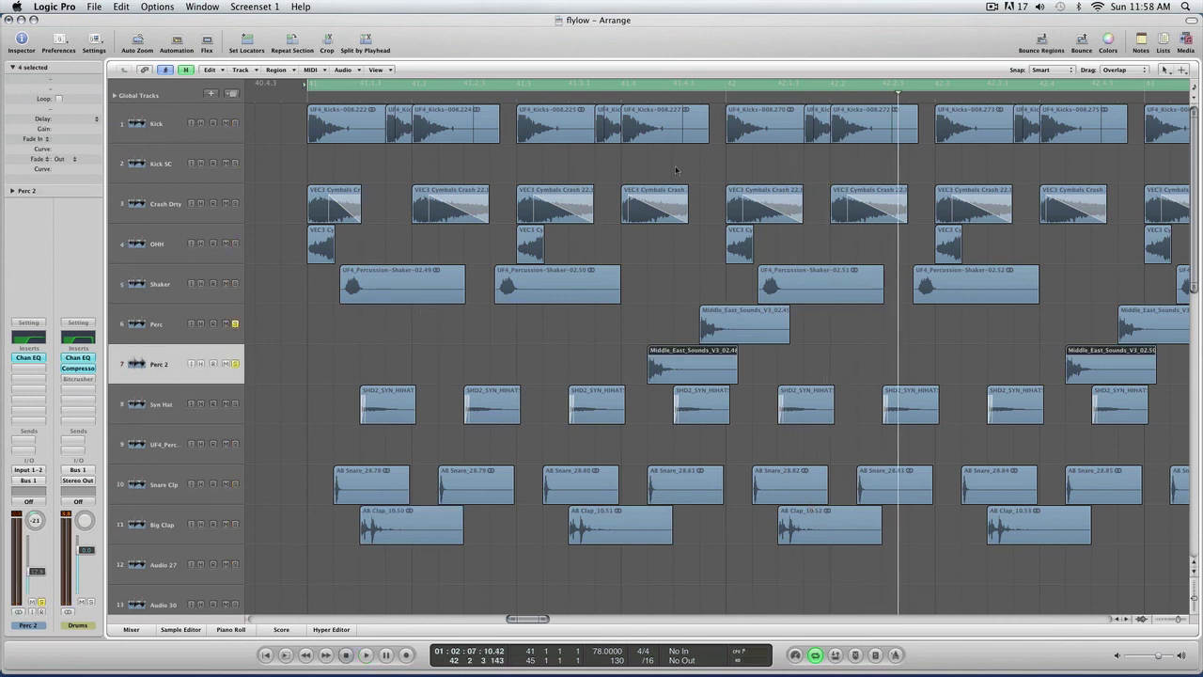
left_click(635, 84)
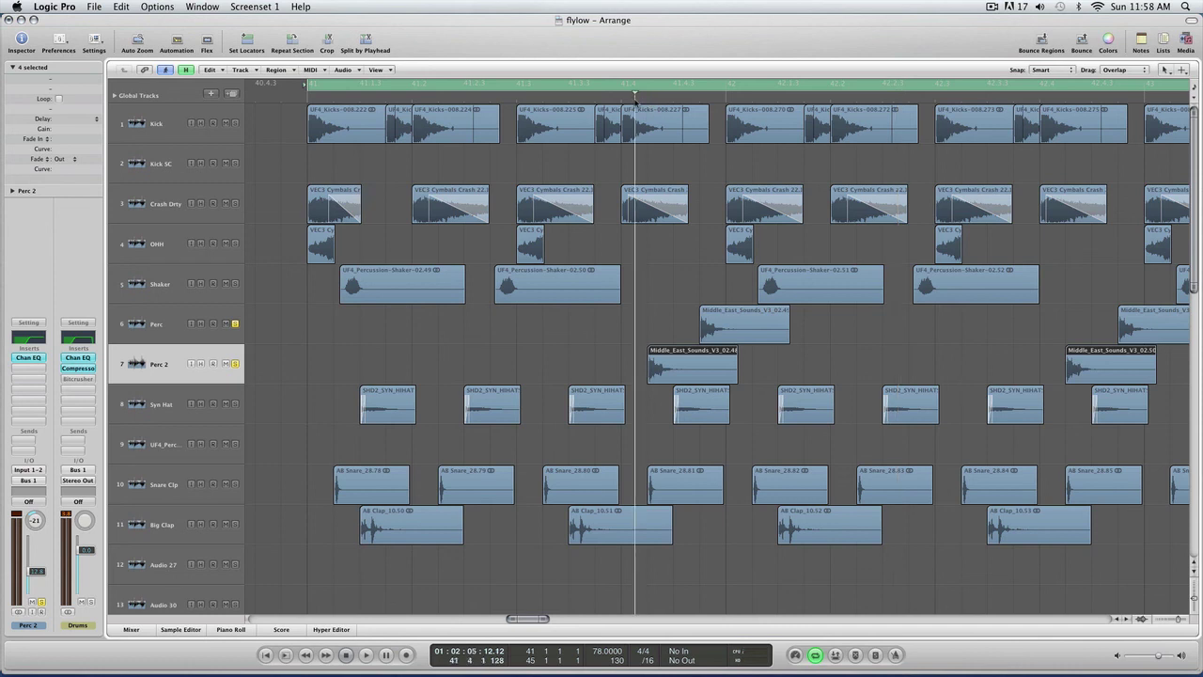
key("space")
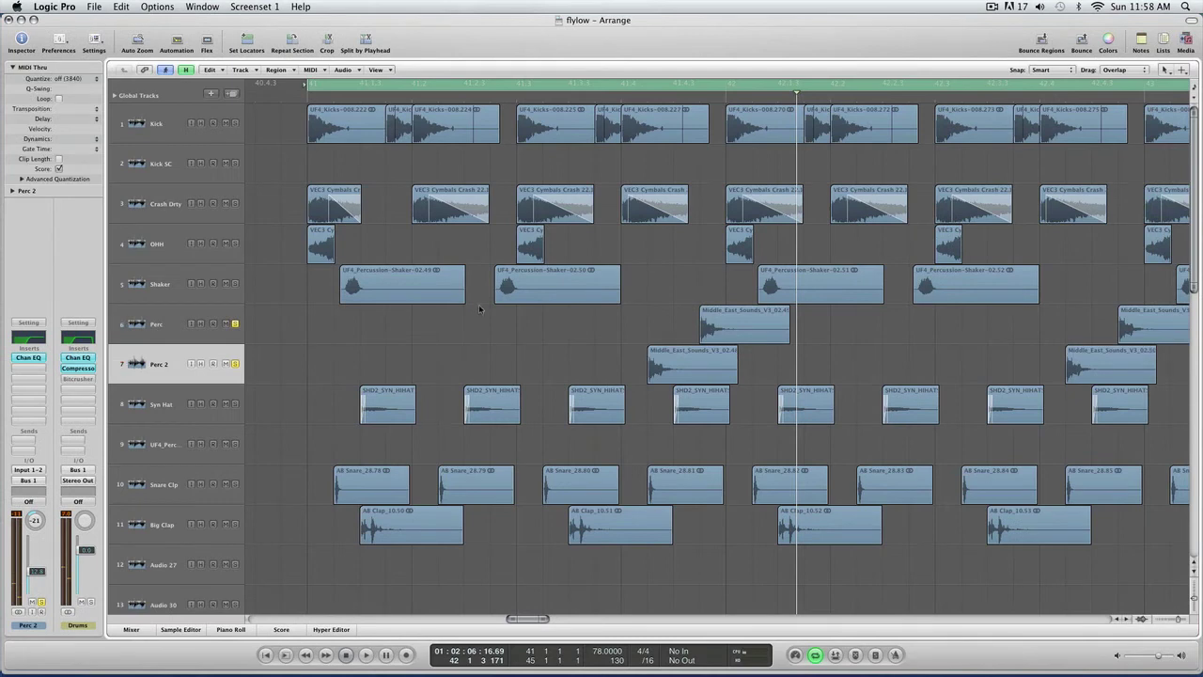
- Switch between the Perc and Perc 2 tracks to compare their regions and channel strip settings, including panning and inserts
left_click(166, 334)
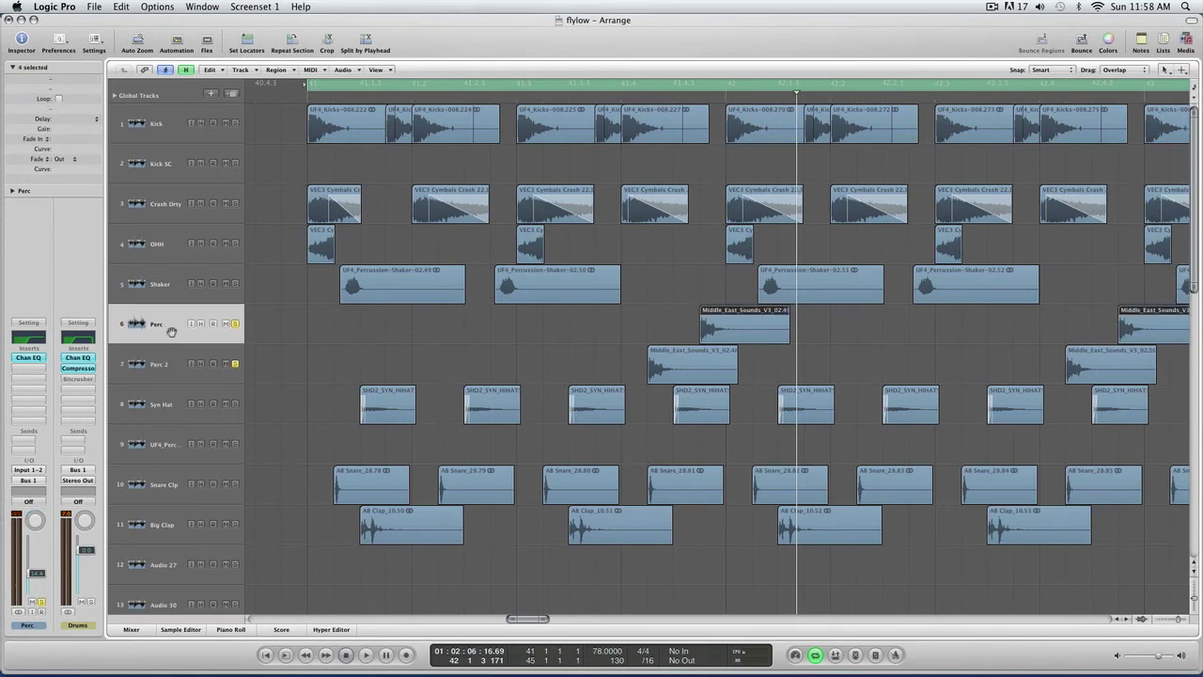
left_click(162, 358)
left_click(151, 326)
left_click(154, 353)
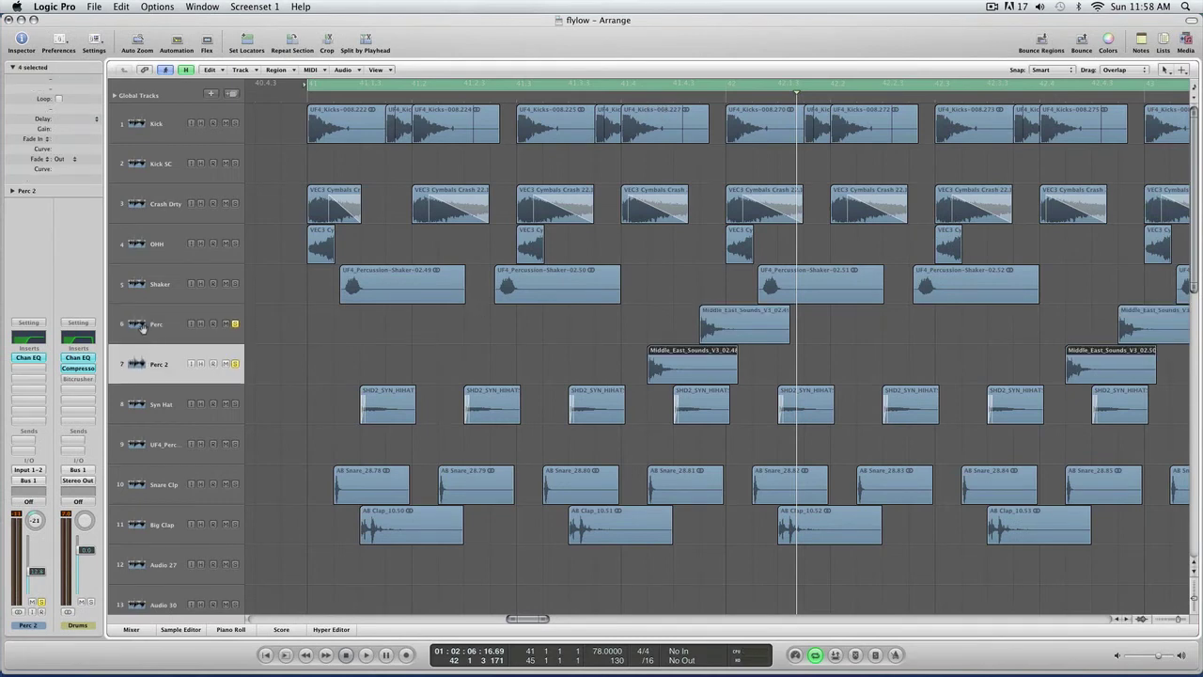
left_click(143, 329)
left_click(730, 329)
left_click(165, 366)
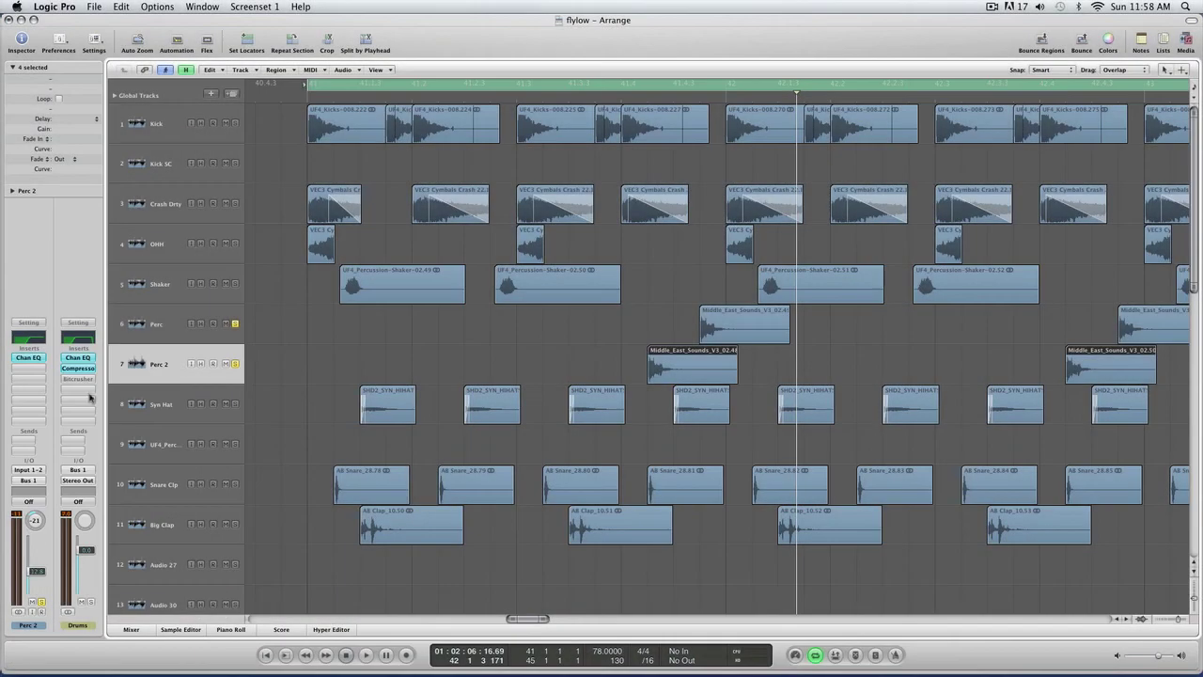
left_click(146, 329)
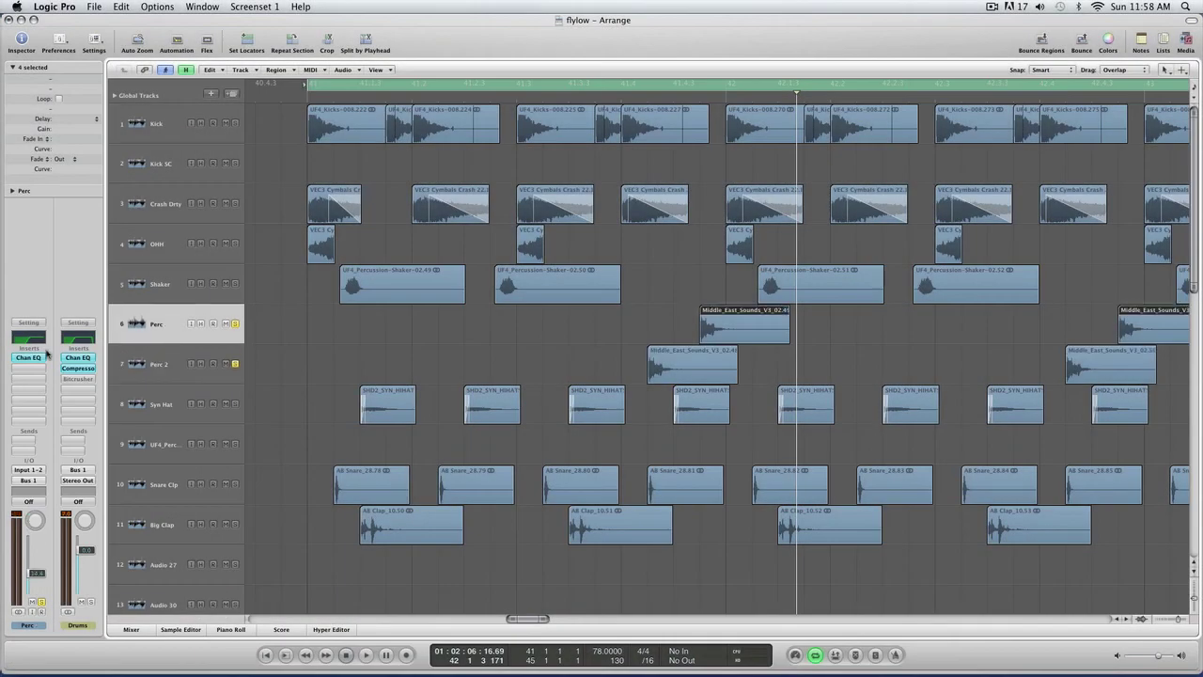
- Solo all the drum tracks from Kick down to Big Clap, including both Perc tracks, play the beat, and deselect the regions
left_click_drag(238, 326, 240, 369)
left_click_drag(236, 528, 238, 106)
key("space")
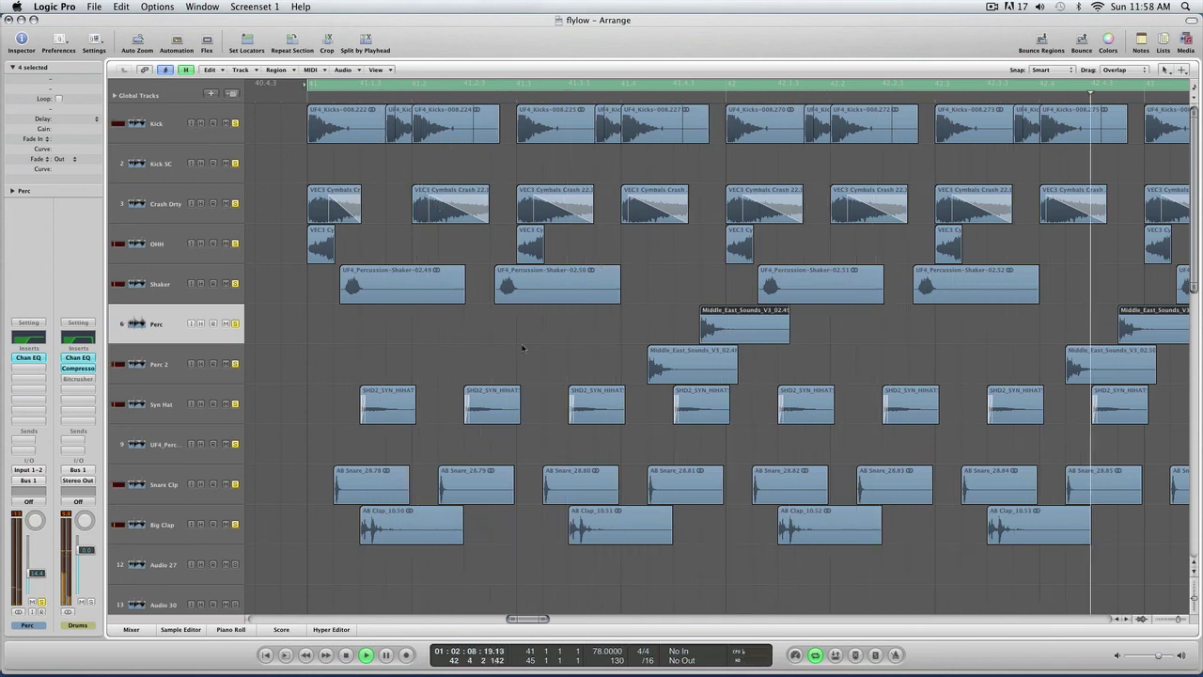
key("space")
left_click(487, 345)
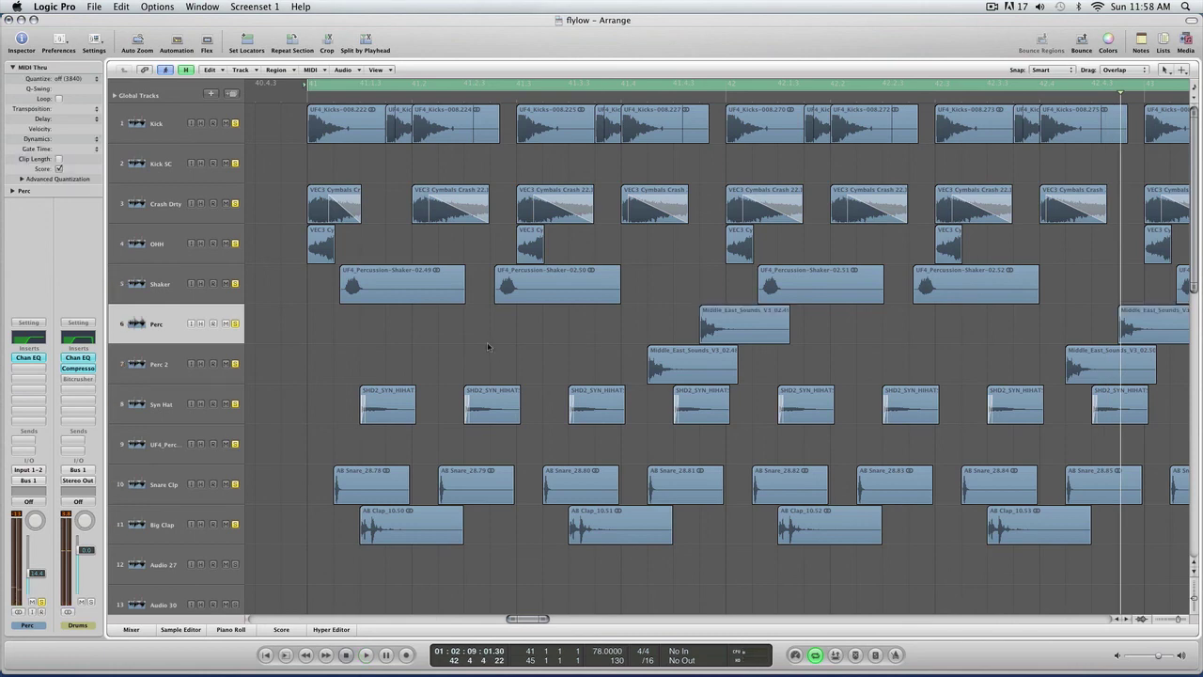